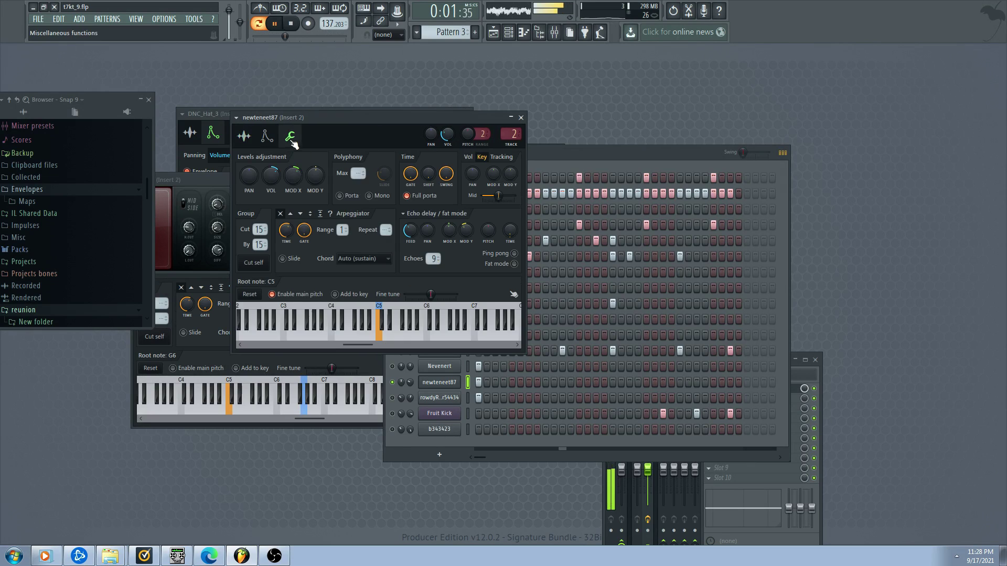
left_click_drag(291, 175, 292, 160)
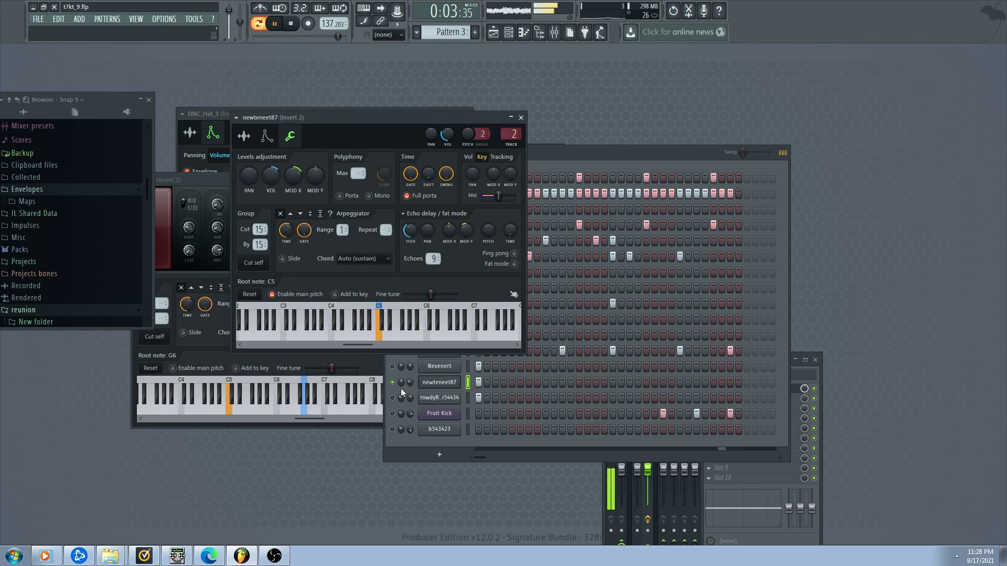
left_click(398, 380)
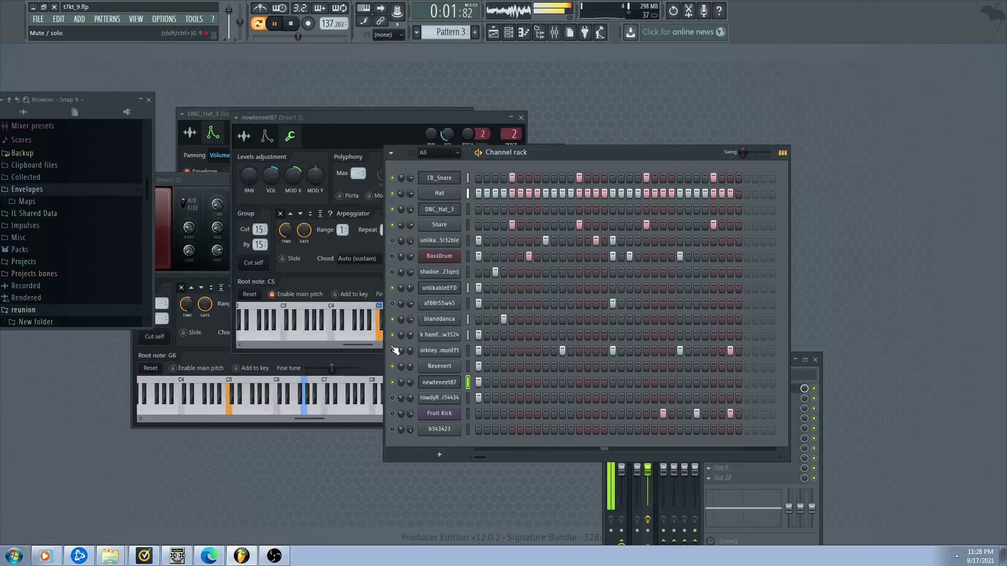
left_click(392, 304)
left_click(392, 272)
left_click(392, 288)
left_click(392, 319)
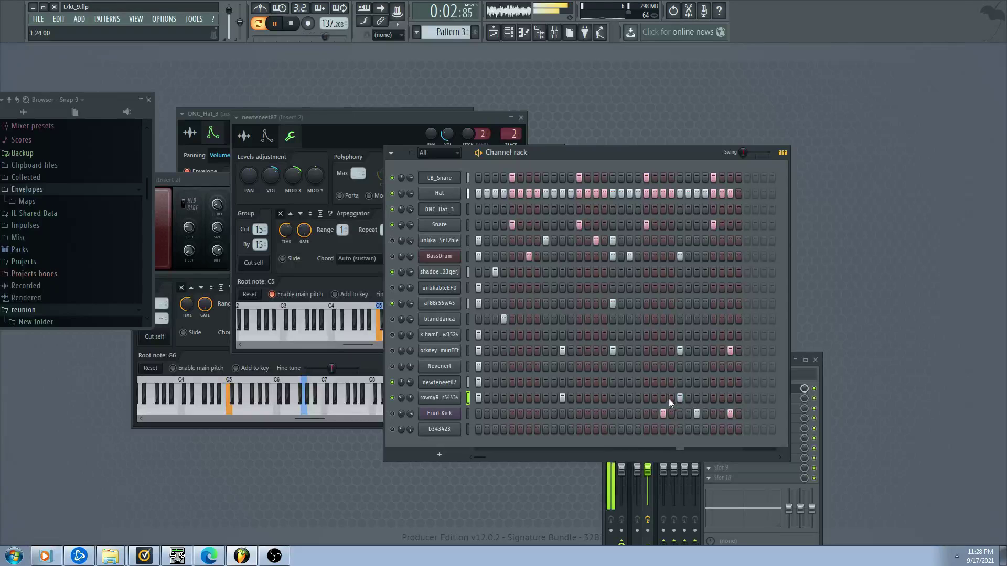
Unmute b343423 and give it a hit on step 1, and add Fruit Kick hits on steps 25 and 29
left_click(392, 429)
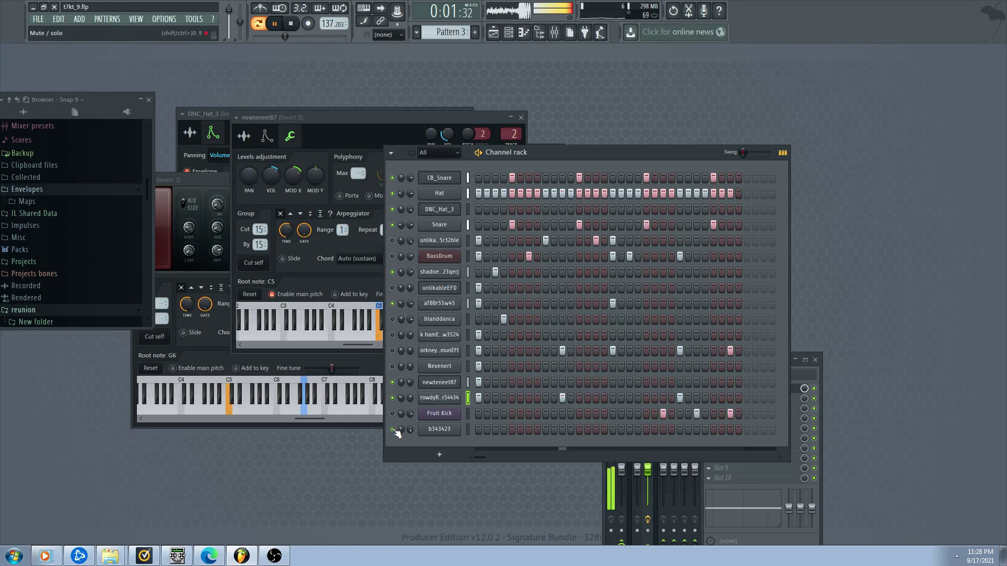
left_click(476, 430)
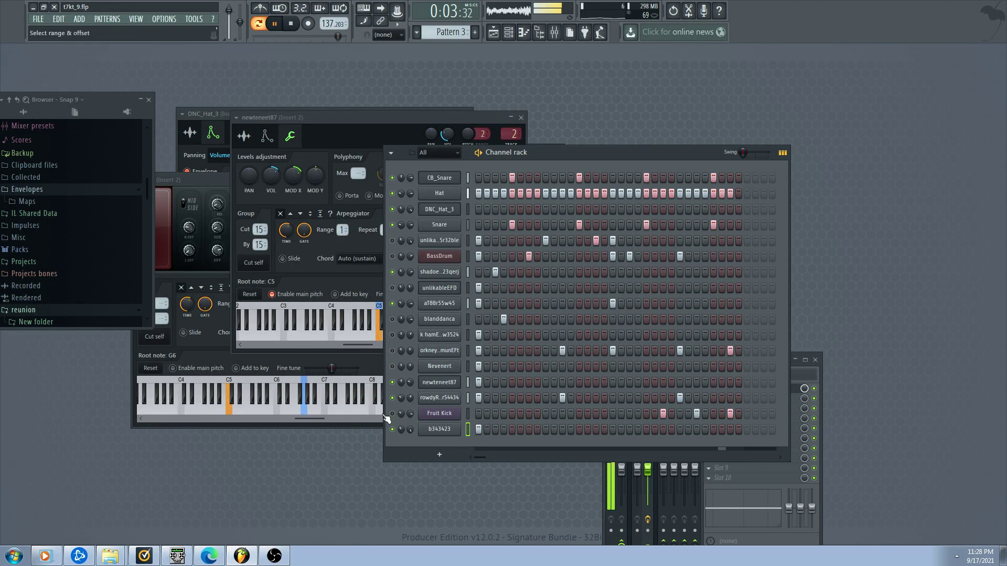
left_click(679, 413)
left_click(713, 413)
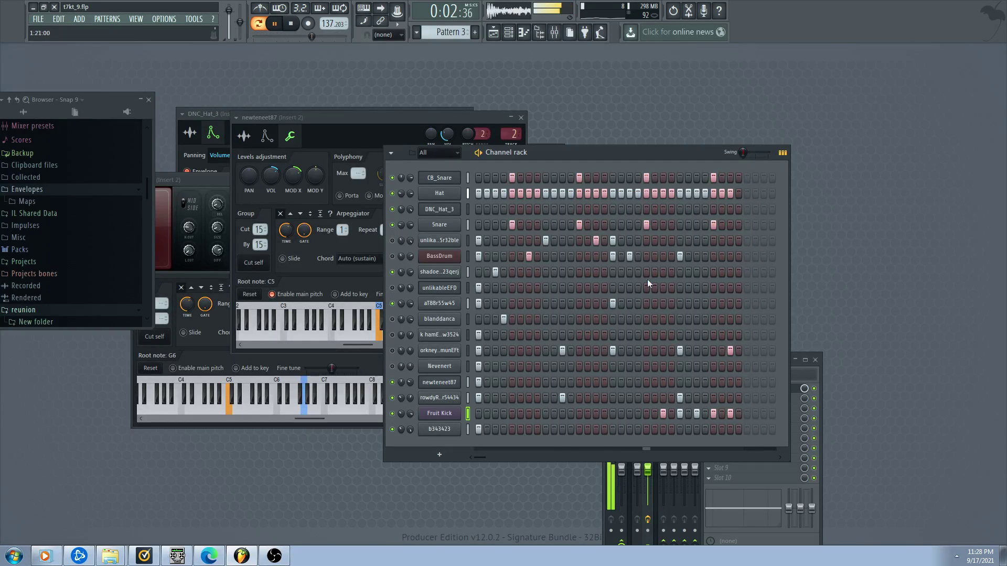
Remove the CB_Snare hit on step 29 and the Fruit Kick hit on step 25, and unmute BassDrum
left_click(711, 178)
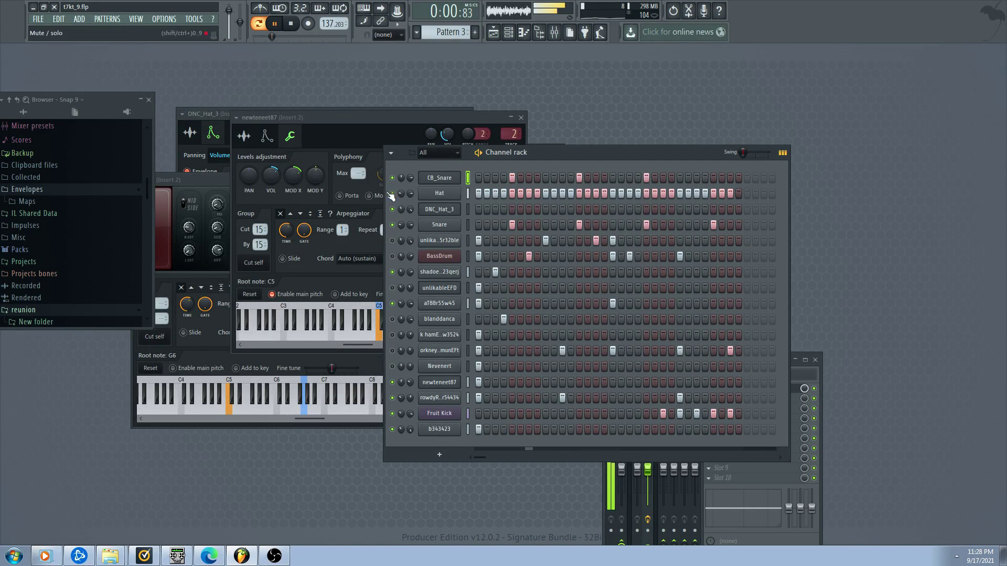
left_click(392, 256)
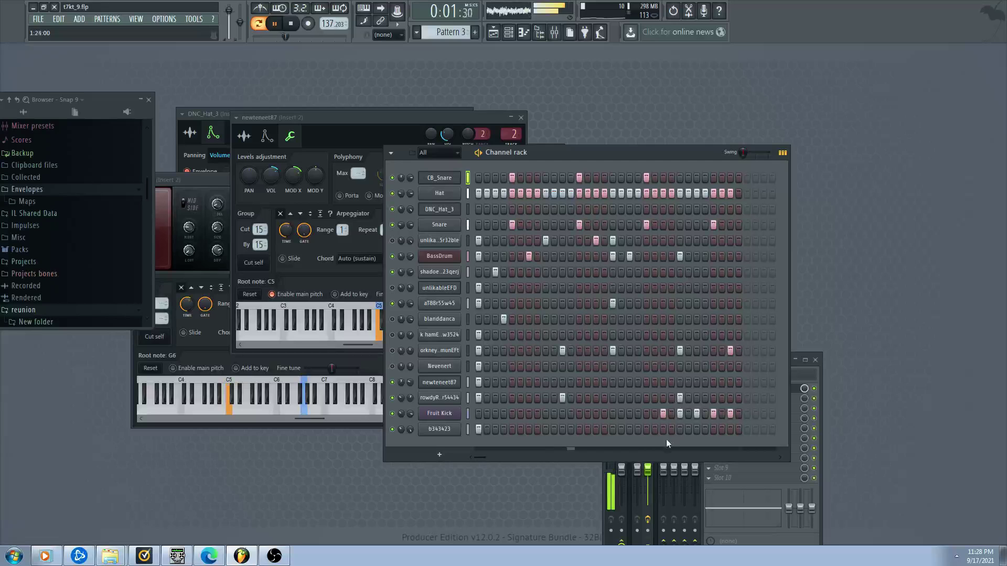
left_click(681, 414)
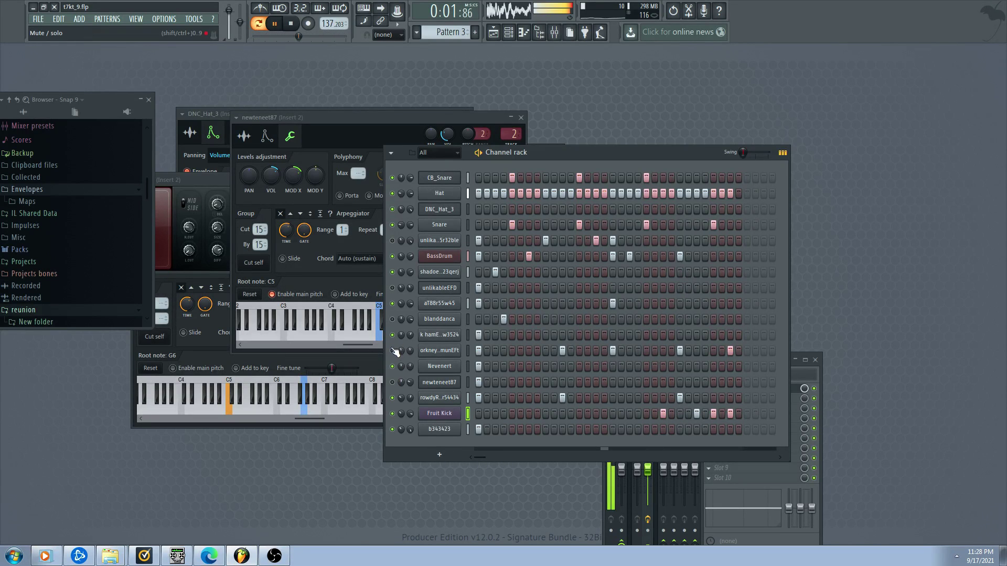
Mute the b343423 and Nevenert channels and unmute newteneet87
left_click(392, 430)
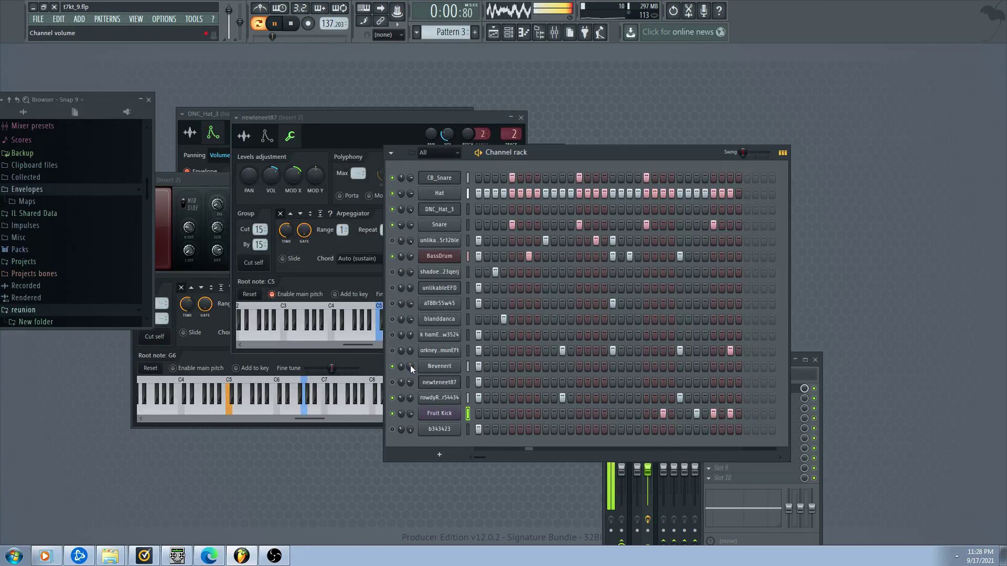
left_click(392, 367)
left_click(393, 382)
Set the time-stretching pitch of the newteneet87 sample to +600 cents
left_click(431, 380)
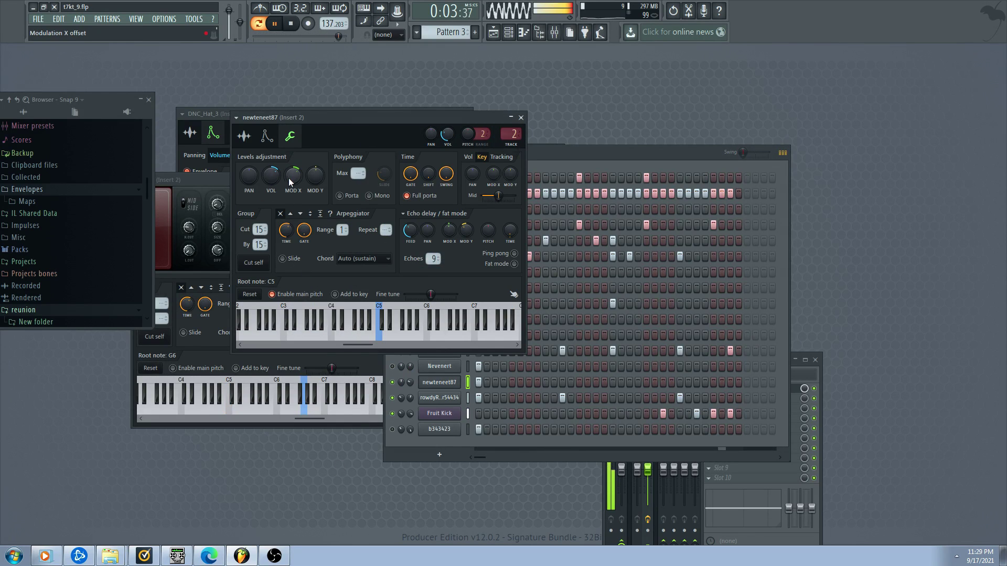
left_click(244, 136)
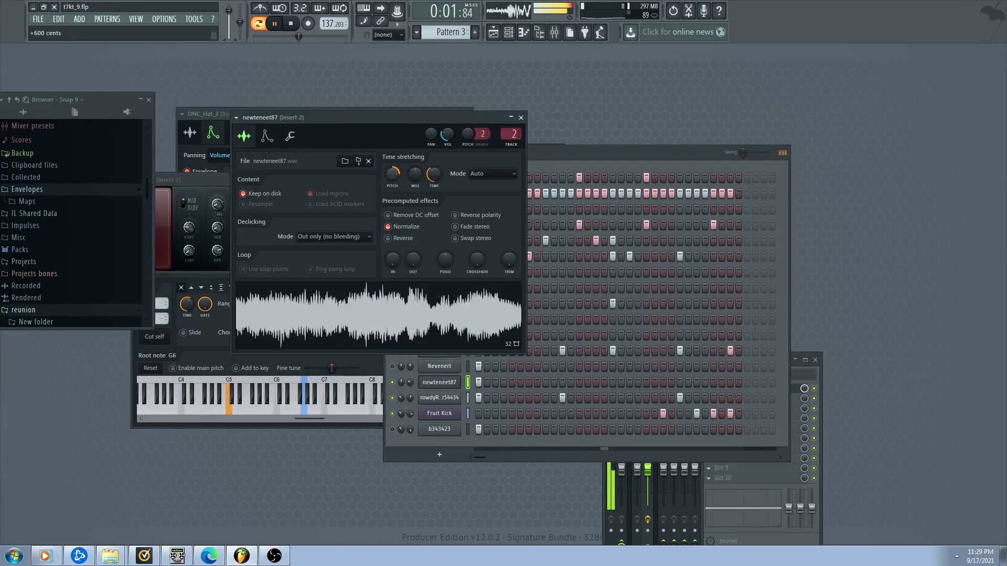
left_click(396, 379)
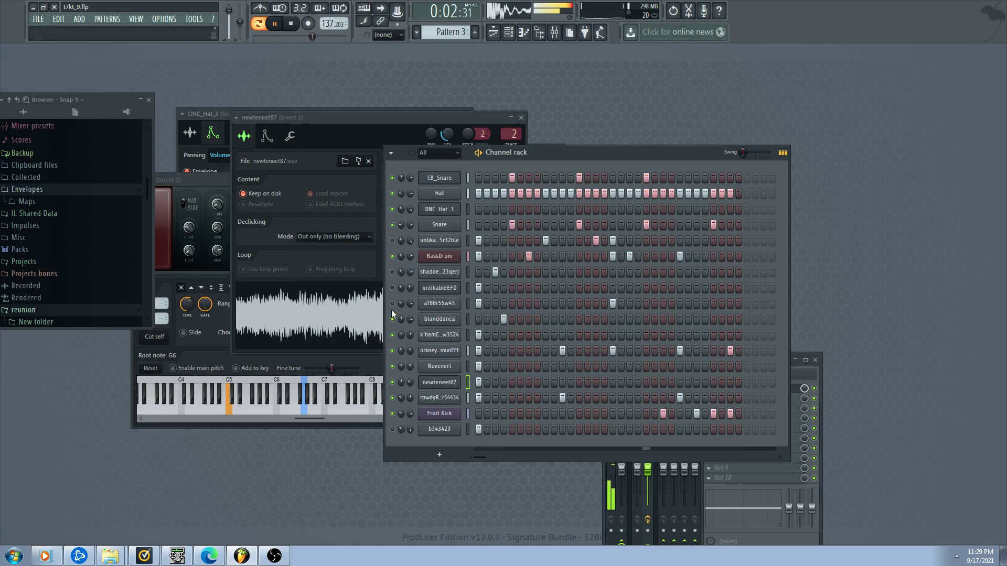
left_click(392, 288)
left_click(392, 272)
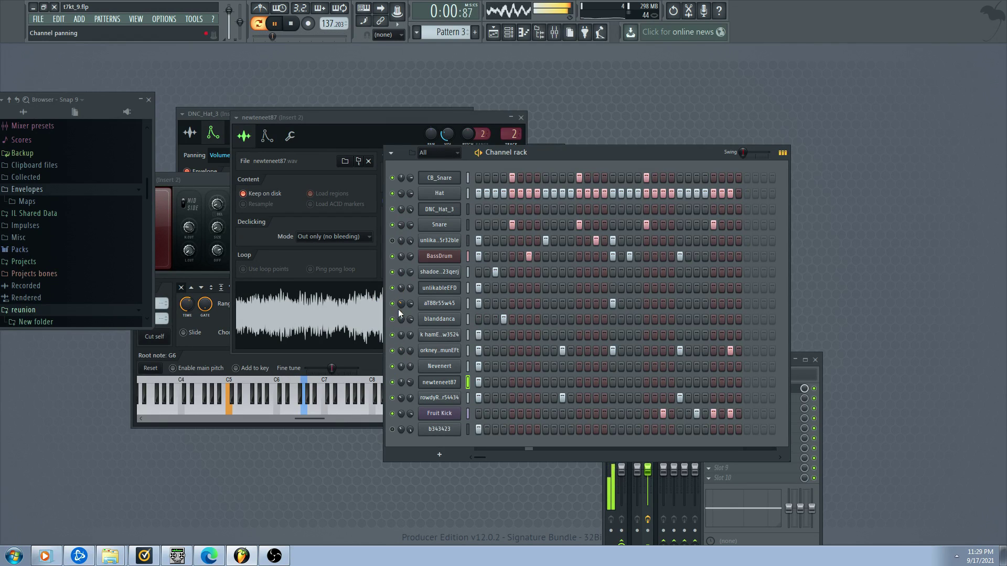
left_click(392, 288)
left_click(392, 240)
left_click(392, 303)
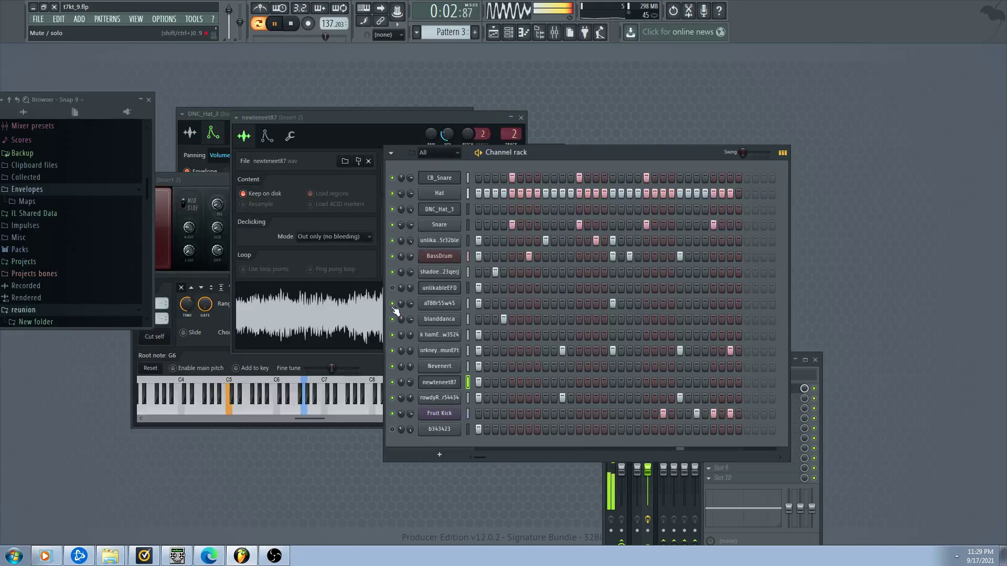
Mute blanddanca, shadoe…23qerj and the unlika… channel below Snare, and unmute unlikableEFO
left_click(392, 319)
left_click(392, 303)
left_click(392, 288)
left_click(392, 272)
left_click(392, 240)
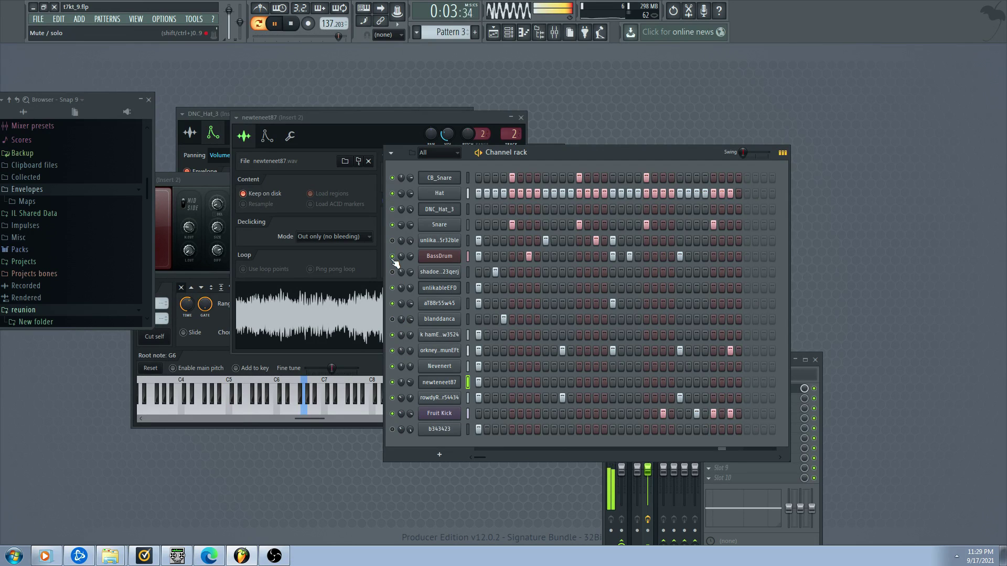
left_click(440, 383)
left_click(440, 383)
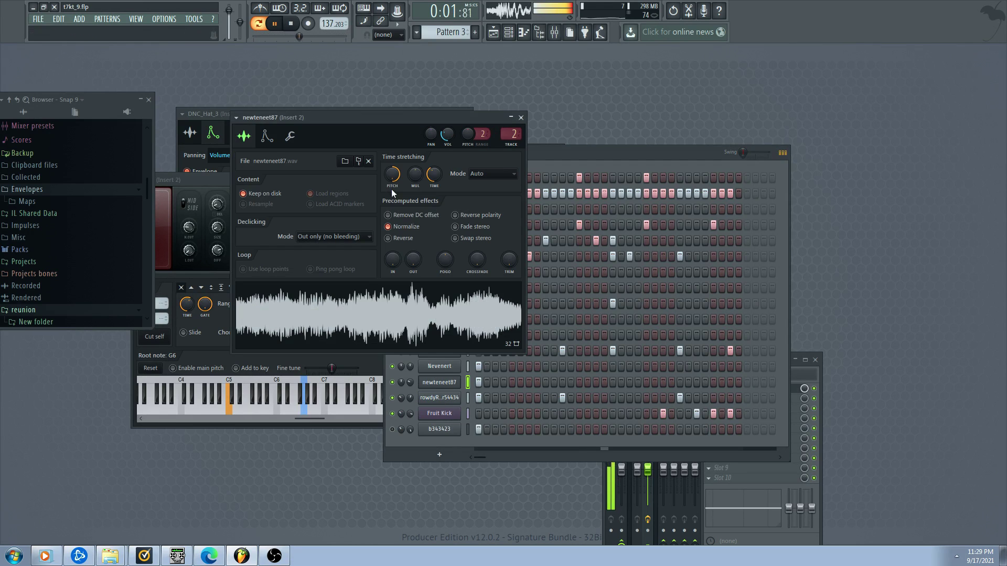
left_click(290, 136)
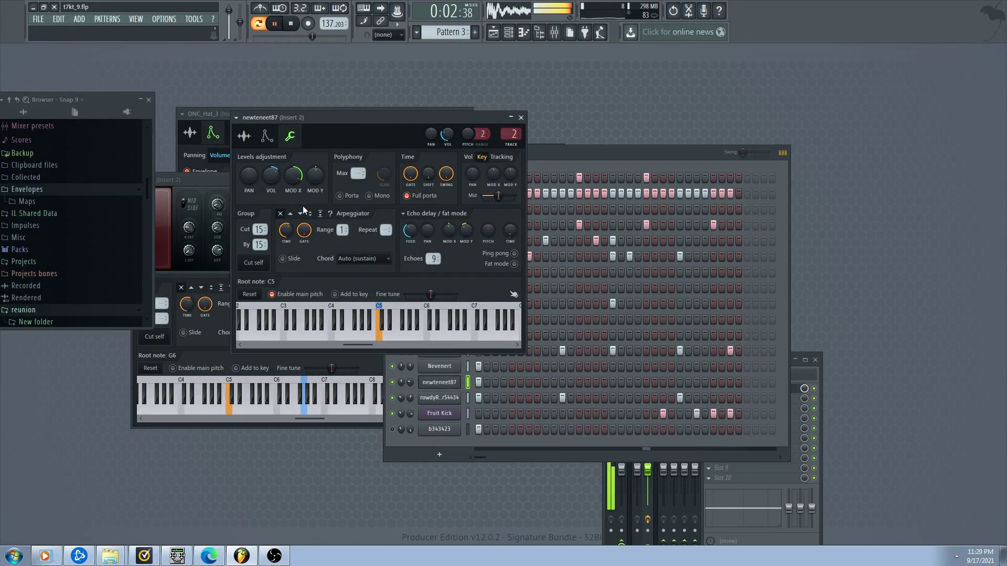
Increase the Mod Y LFO amount of newteneet87 and try out different LFO speeds
left_click(268, 146)
left_click(297, 159)
left_click(319, 158)
left_click_drag(434, 238, 434, 199)
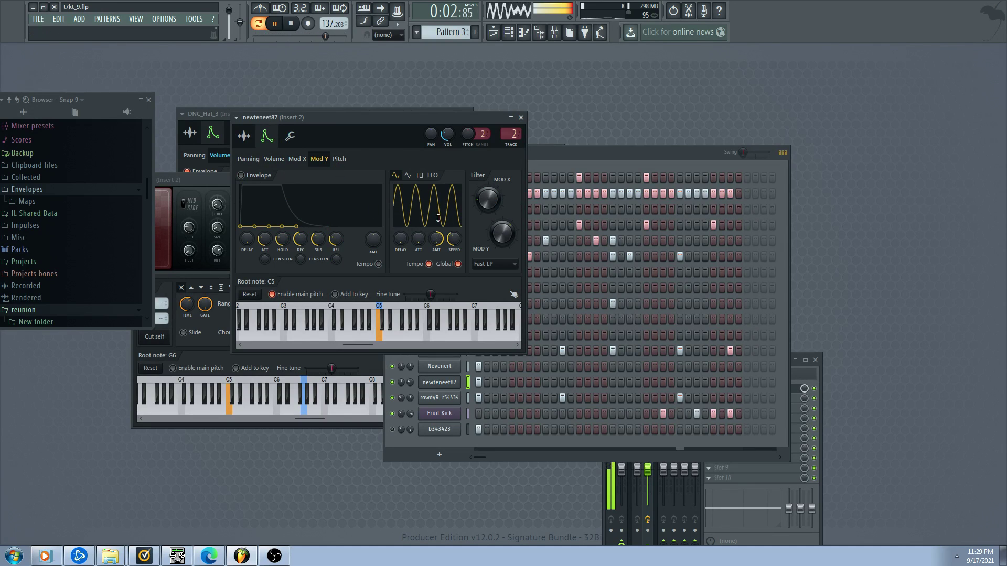
left_click_drag(453, 235, 453, 240)
scroll(454, 241, "up", 6)
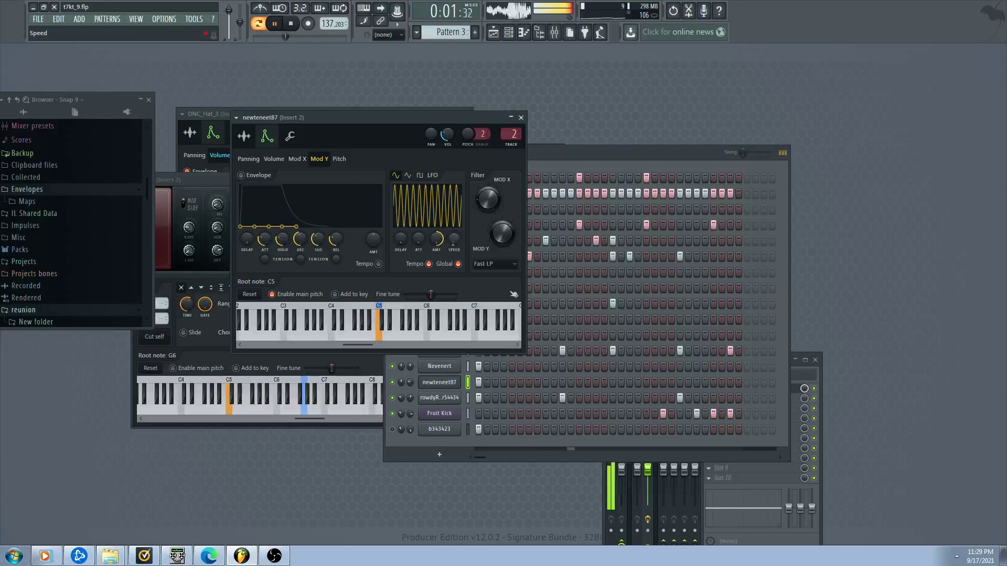
scroll(454, 241, "down", 8)
Check newteneet87's Volume envelope and keep varying the Mod Y LFO speed until the oscillation is fast
left_click(283, 160)
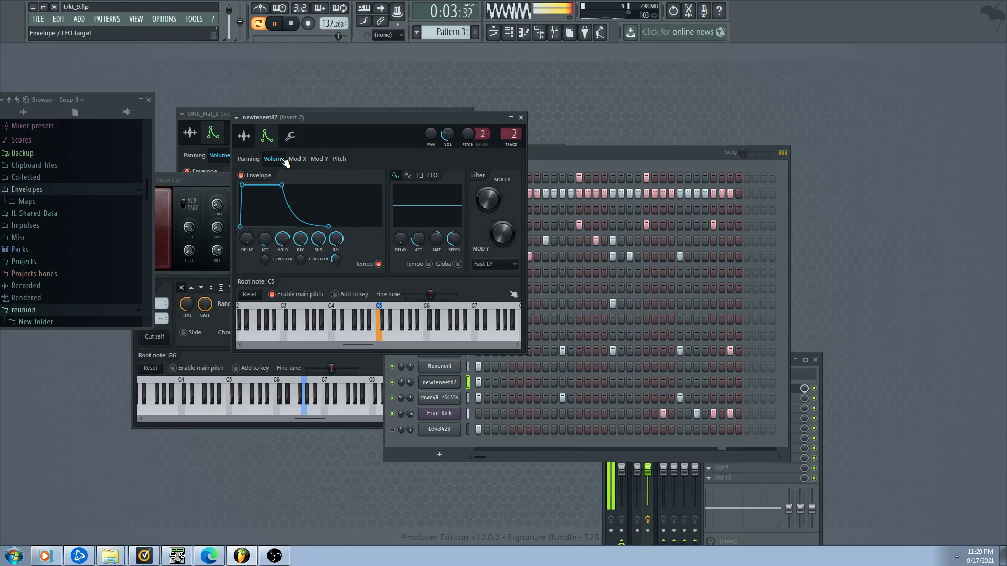
left_click(320, 159)
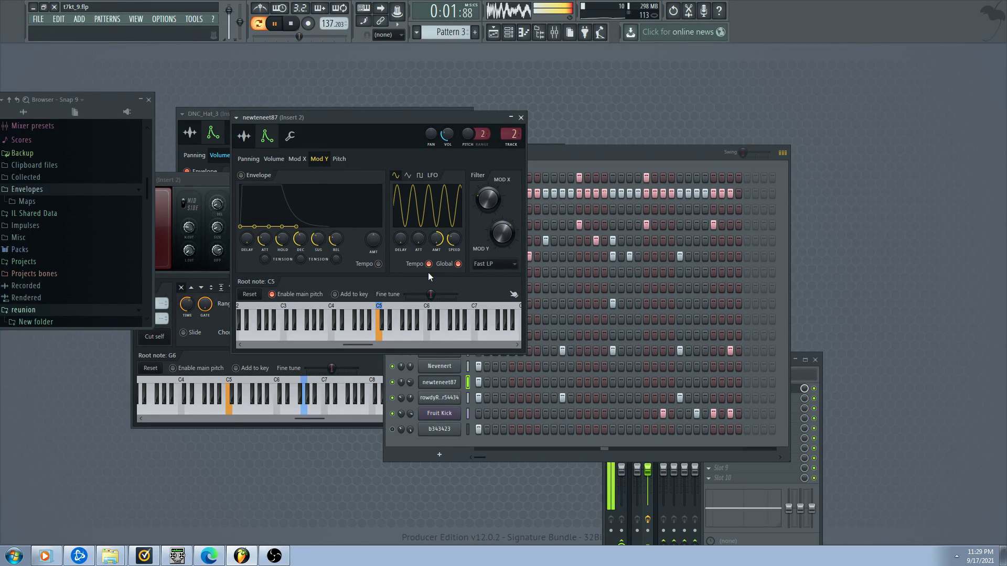
scroll(458, 240, "down", 3)
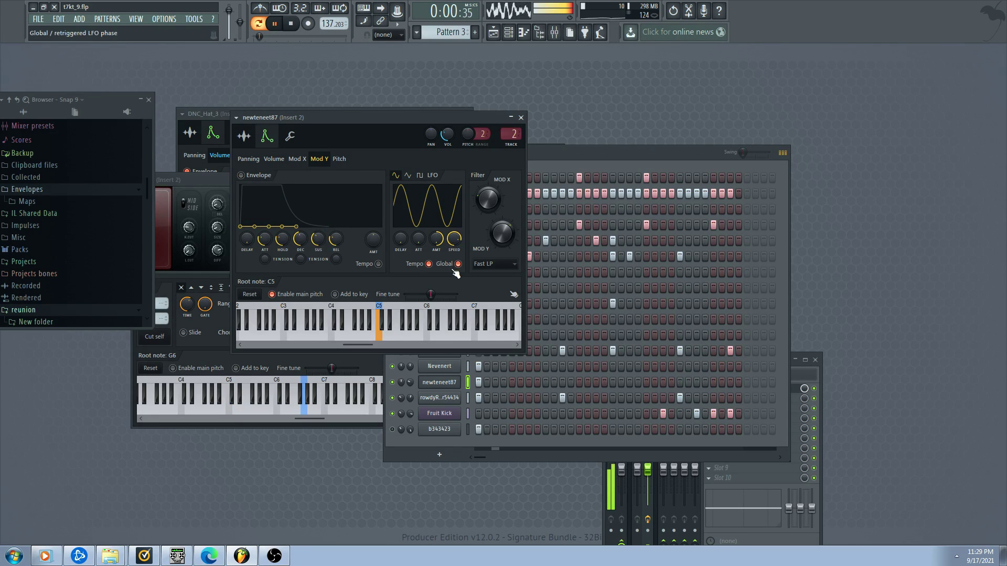
scroll(459, 240, "down", 10)
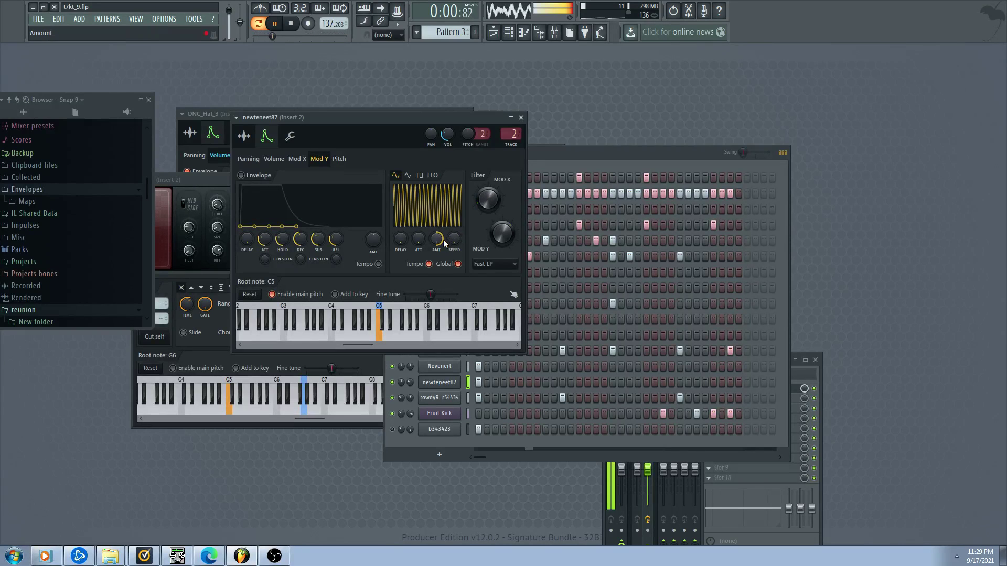
left_click(398, 434)
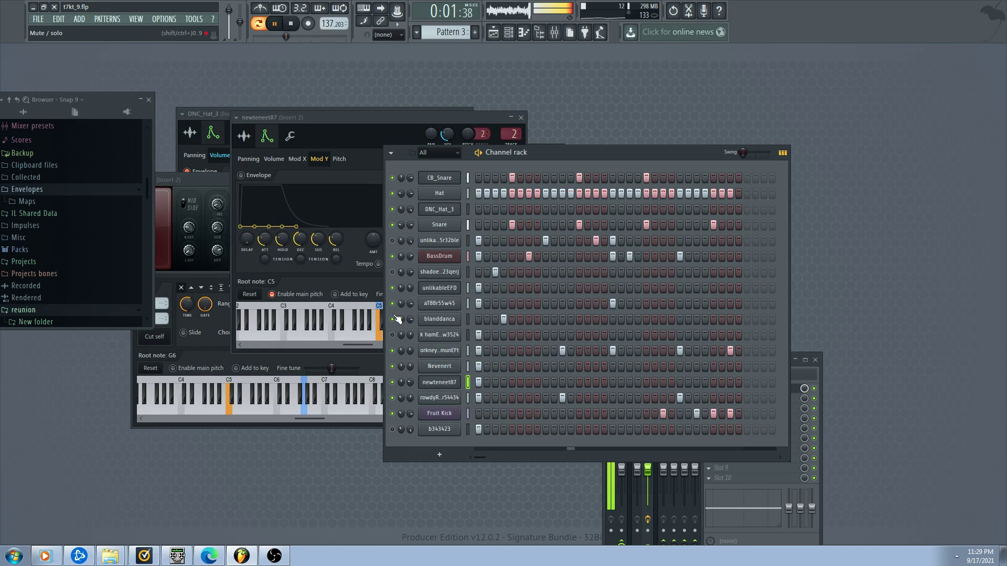
Slow down newteneet87's Mod Y LFO and bring its amount back to zero
left_click(446, 399)
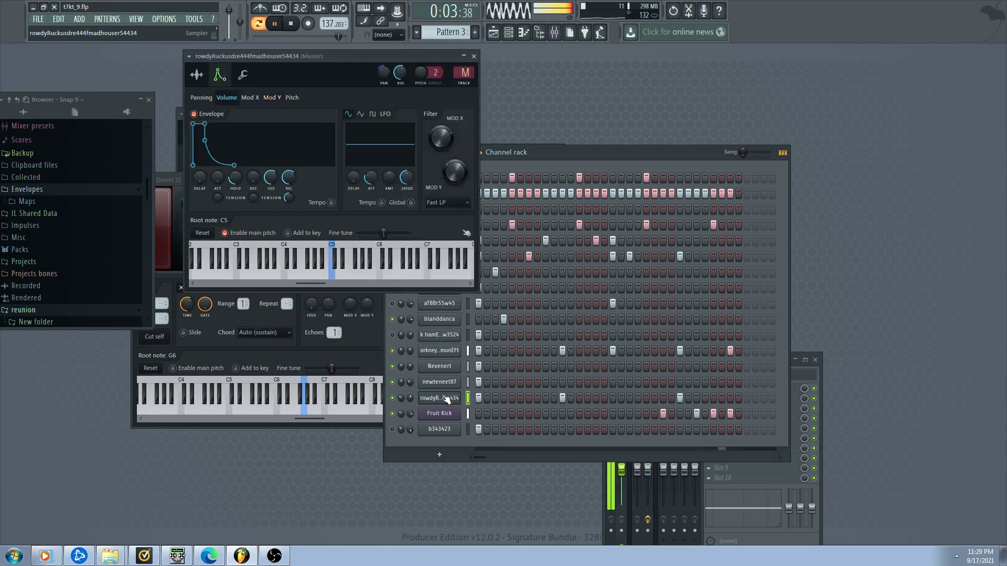
left_click(443, 385)
left_click(298, 159)
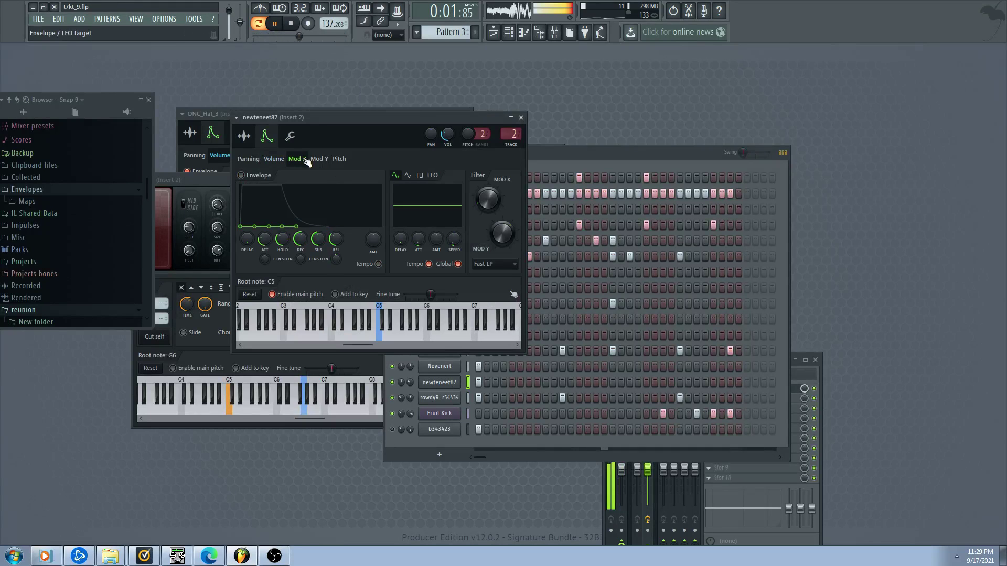
left_click(321, 159)
left_click_drag(457, 237, 438, 378)
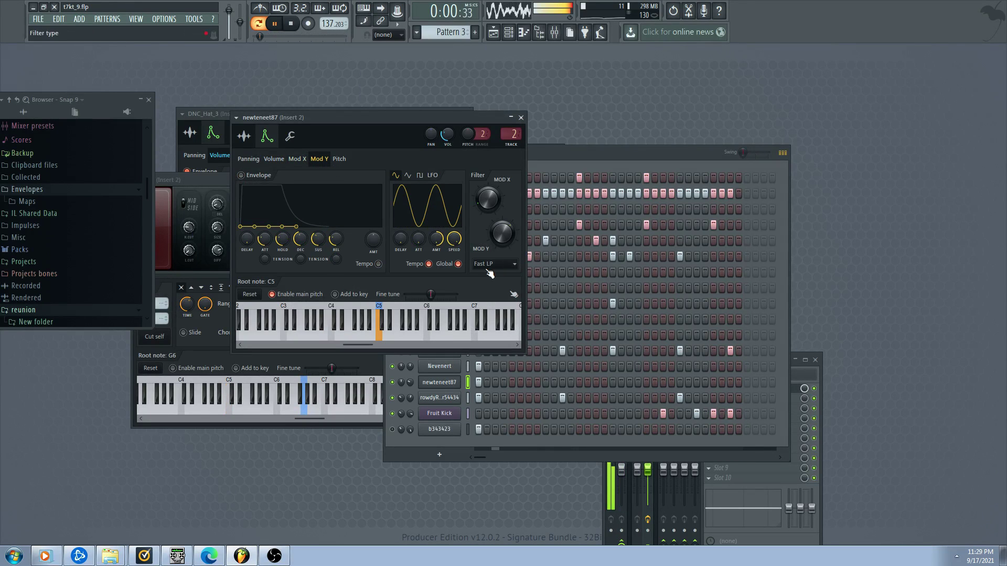
left_click_drag(434, 246, 433, 278)
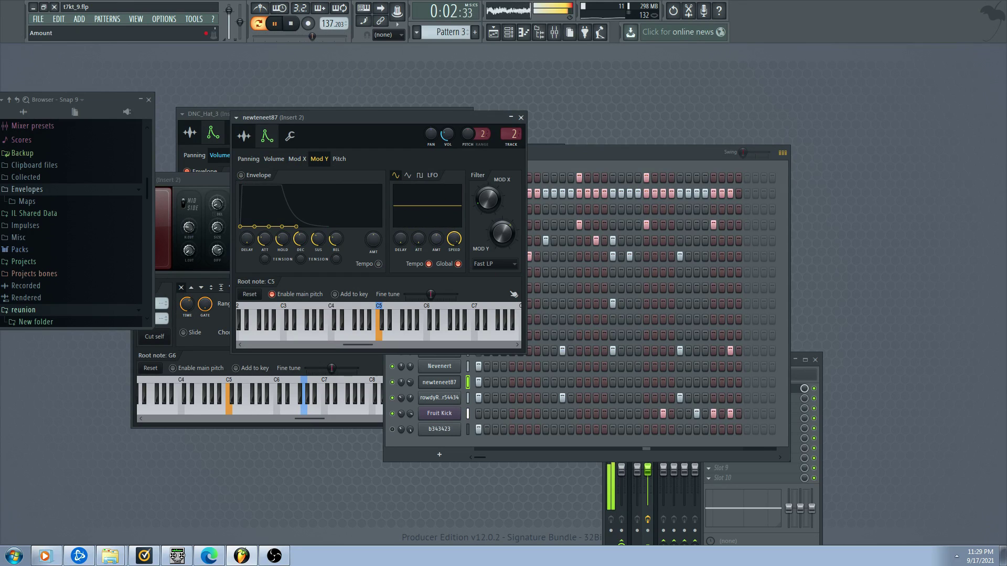
left_click(397, 400)
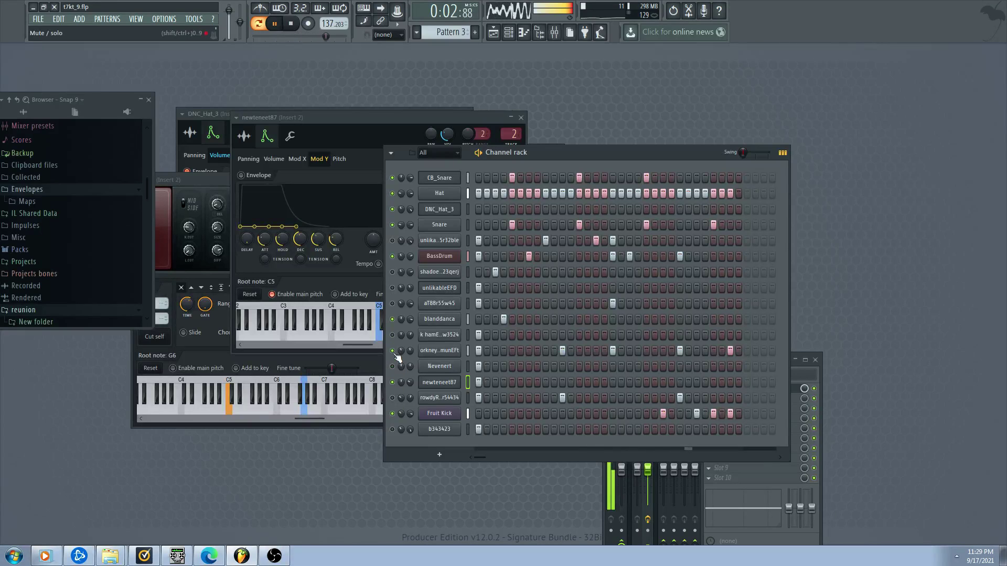
left_click(440, 382)
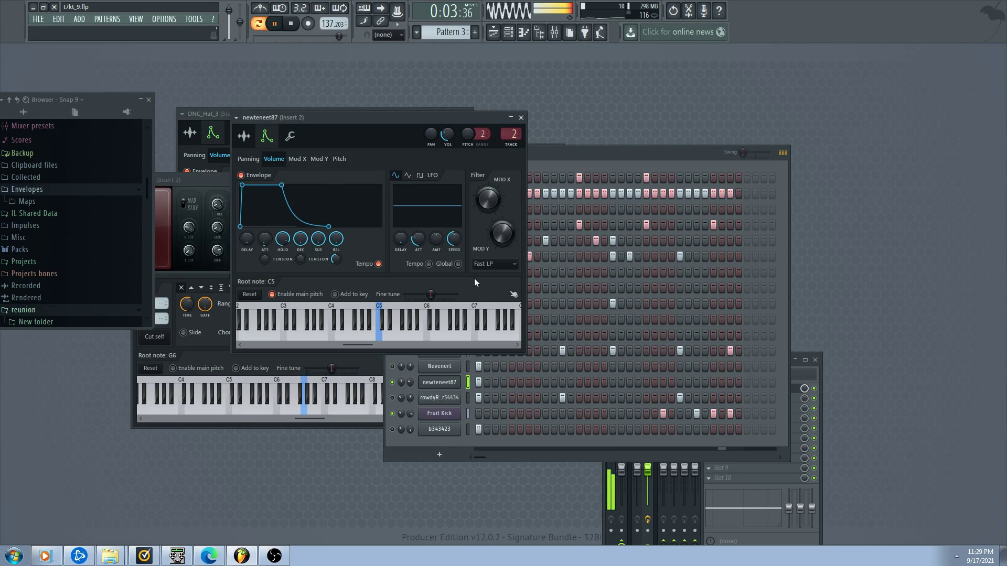
left_click(289, 137)
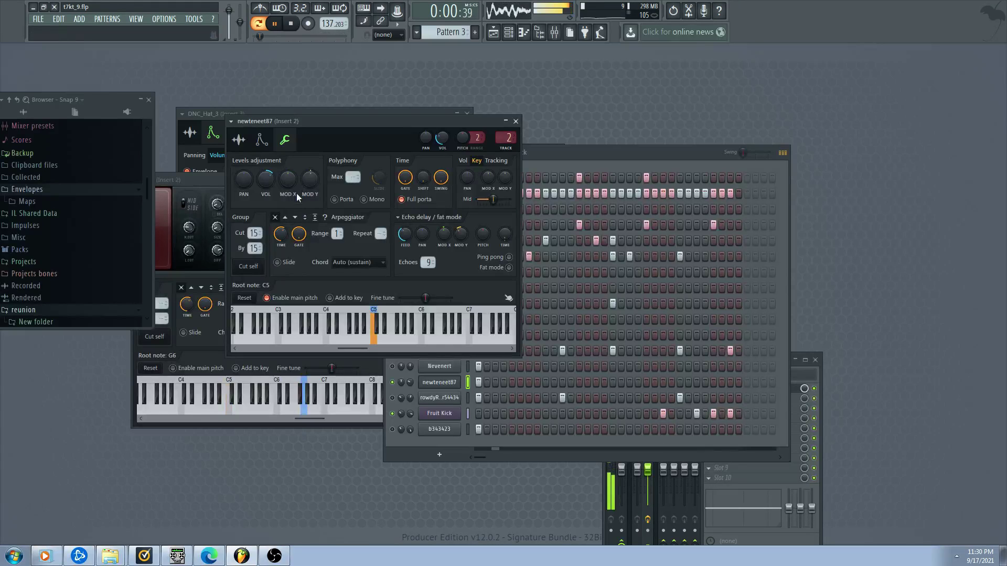
left_click(400, 398)
Add hits on steps 15 and 17 of the rowdyR…r54434 channel and unmute blanddanca
left_click(612, 397)
left_click(597, 398)
left_click(392, 318)
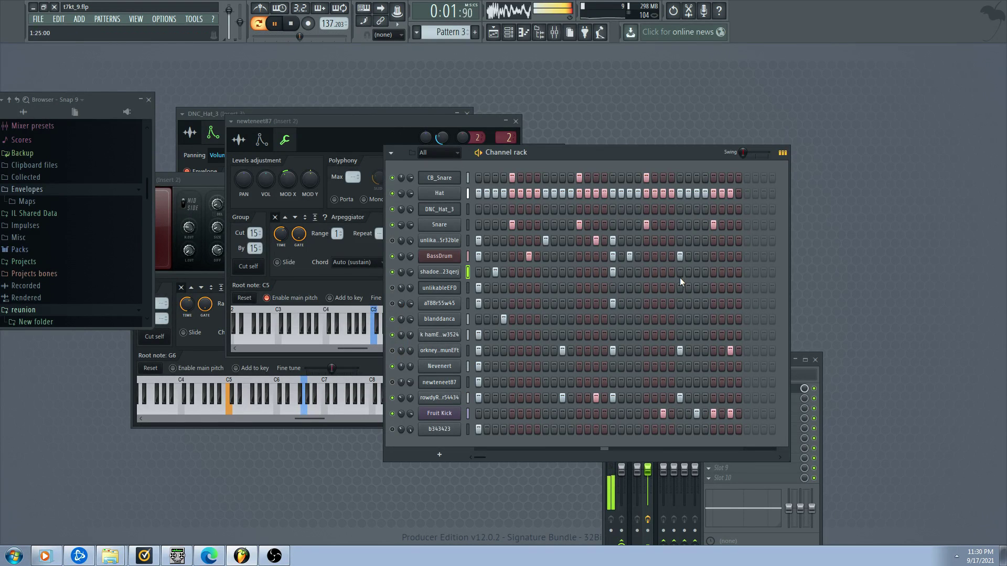
Extend the shadoe…23qerj pattern with hits on steps 25, 27, 30 and 32
left_click(722, 273)
left_click(722, 272)
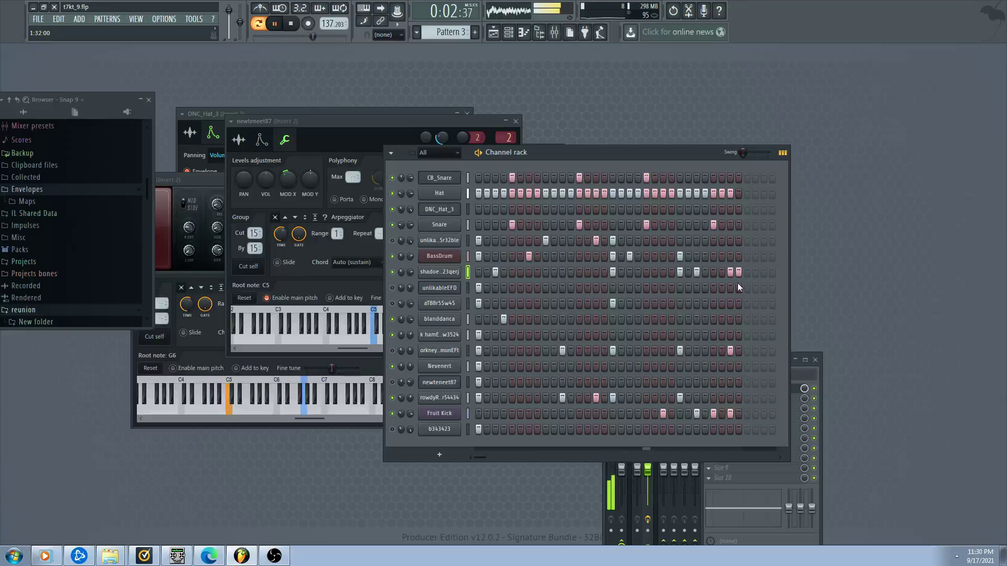
left_click(730, 272)
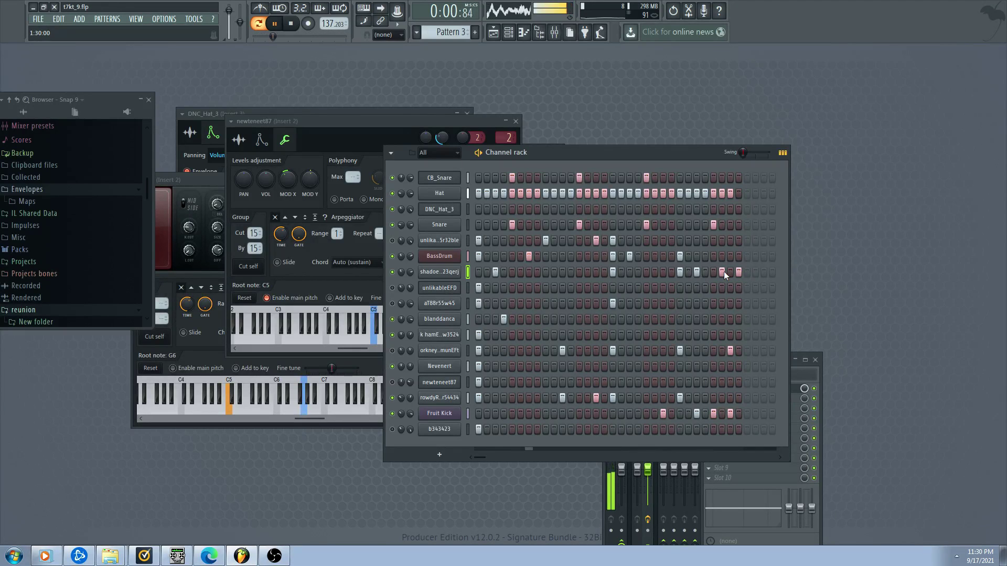
Place DNC_Hat_3 hits every eight steps, on steps 3, 11, 19 and 27
left_click(495, 209)
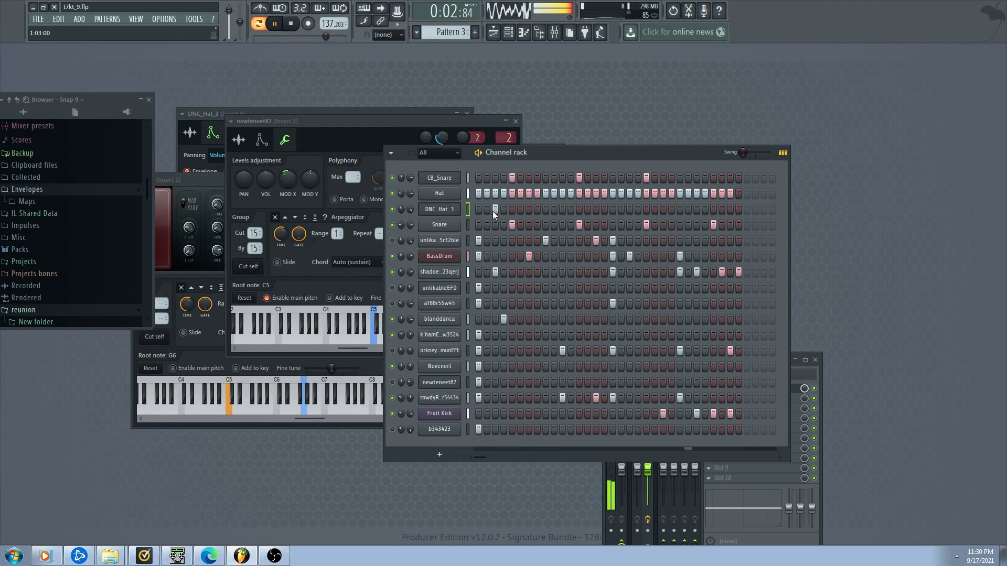
left_click(562, 210)
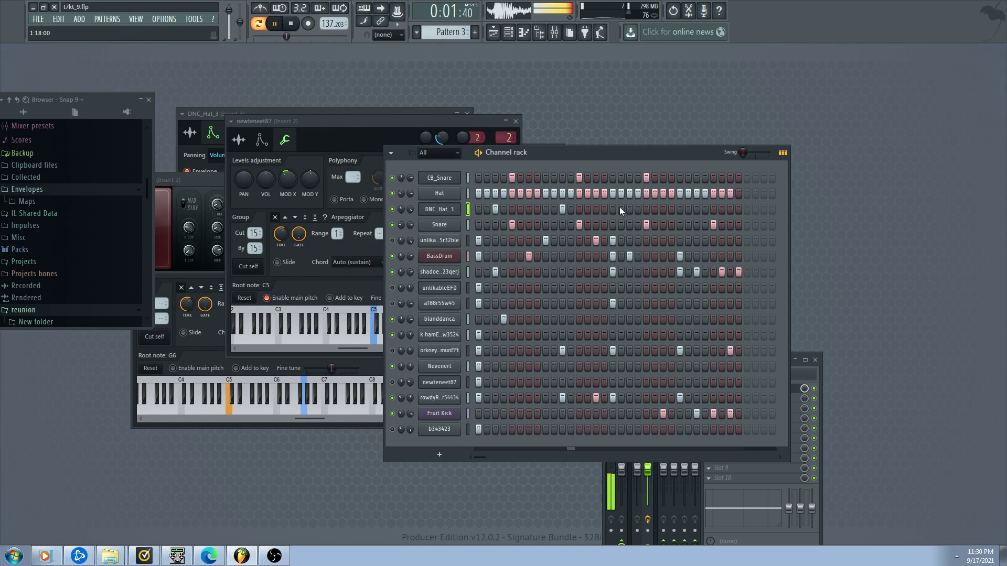
left_click(695, 209)
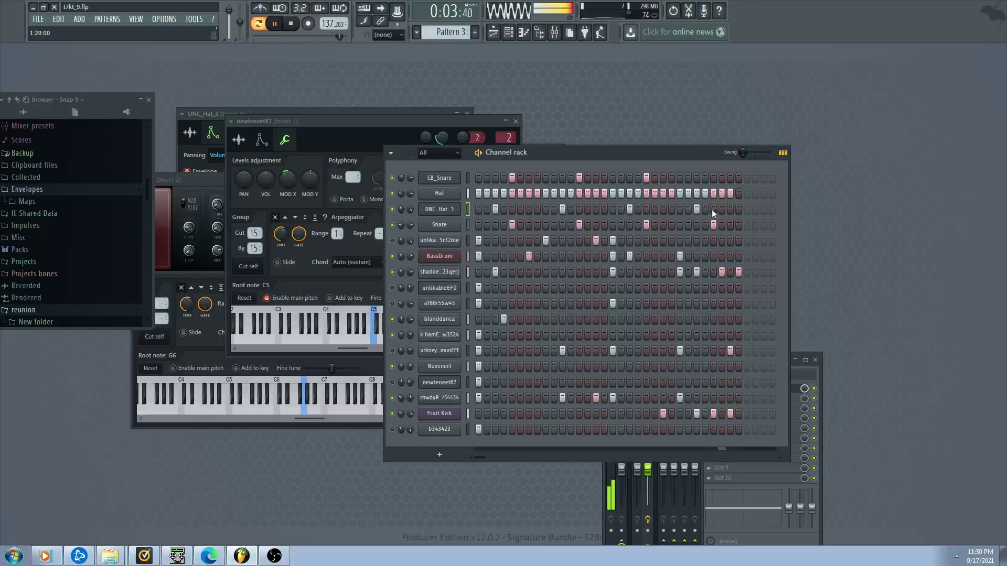
Fill out the DNC_Hat_3 row with hits on steps 7, 14, 23 and 31, and rework the hits on steps 15 to 17
left_click(729, 209)
left_click(527, 209)
left_click(588, 209)
left_click(596, 210)
left_click(613, 210)
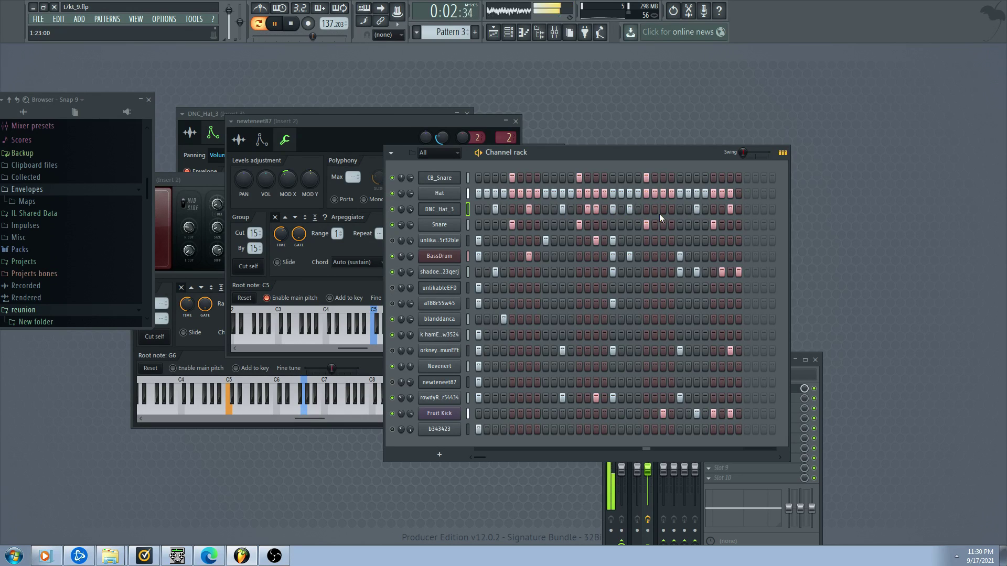
left_click(663, 209)
left_click(596, 211)
left_click(602, 211)
left_click(611, 209)
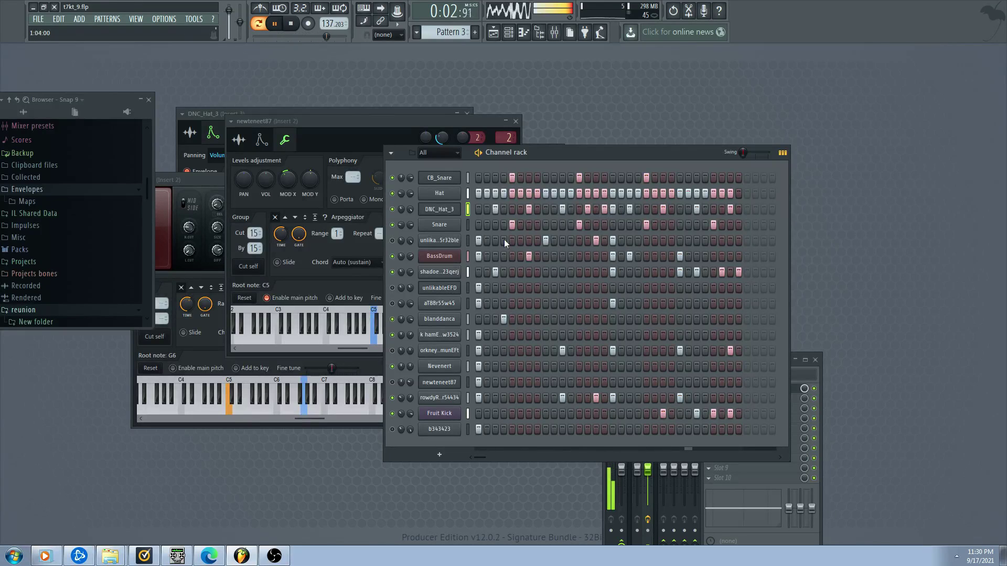
Mute BassDrum, shadoe…23qerj and Nevenert, and unmute aT88r55w45
left_click(392, 256)
left_click(392, 303)
left_click(393, 272)
left_click(392, 367)
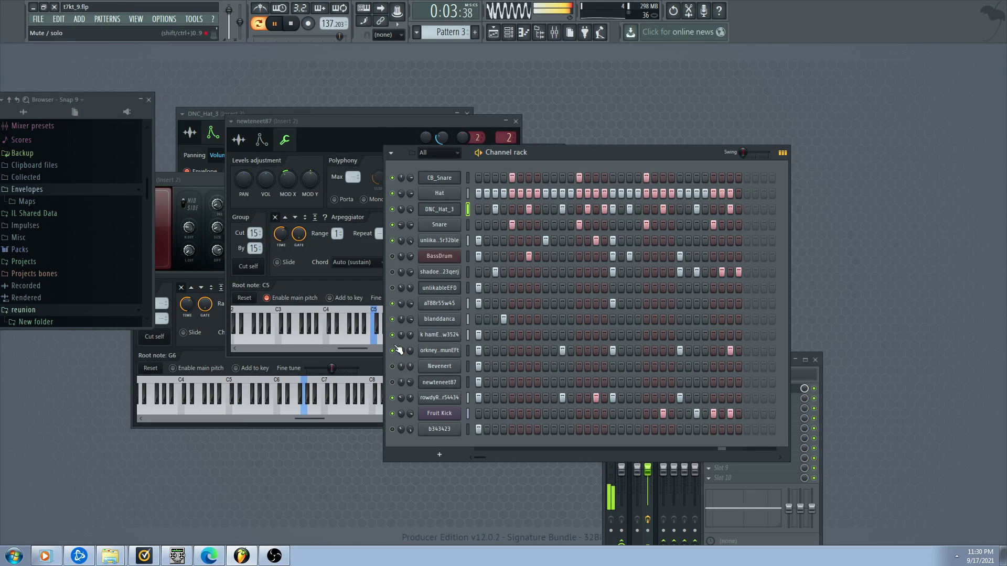
Thin out the Hat row by removing the even-numbered hits so it plays on every second step
left_click(505, 194)
left_click(513, 195)
left_click(537, 194)
left_click(554, 193)
left_click(571, 194)
left_click(587, 193)
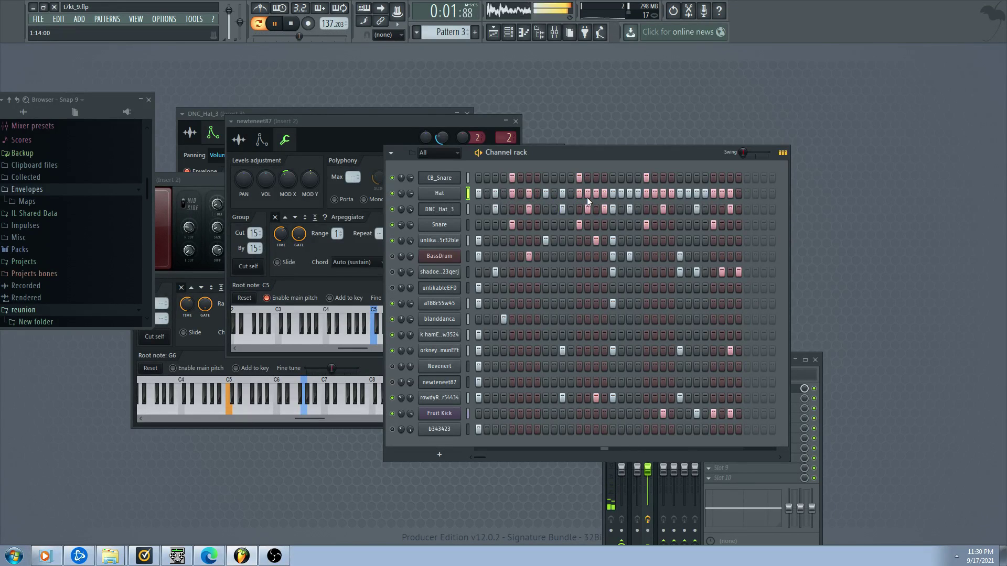
left_click(621, 193)
left_click(638, 193)
left_click(671, 193)
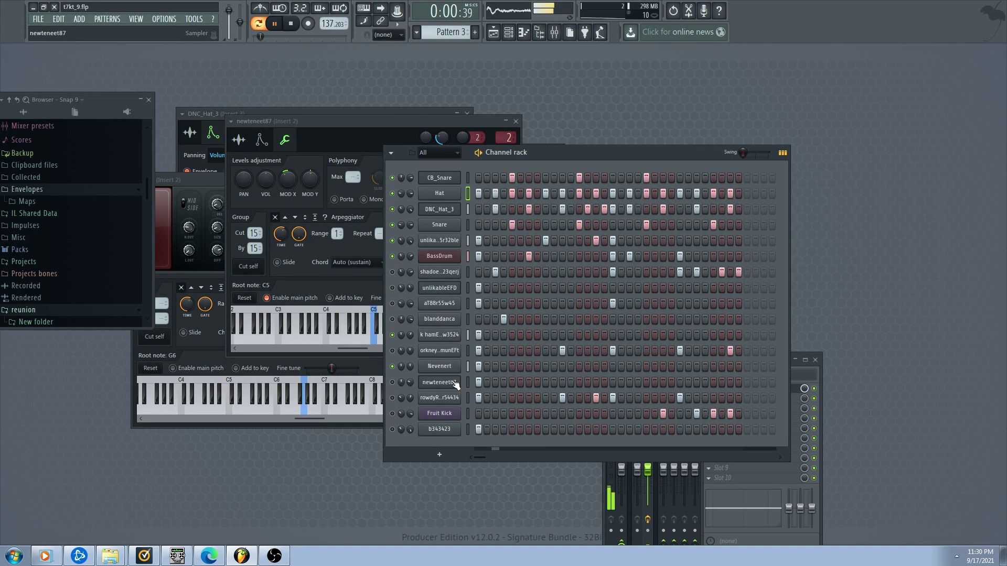
Reverse the Nevenert sample and route its channel to the Master track
left_click(446, 366)
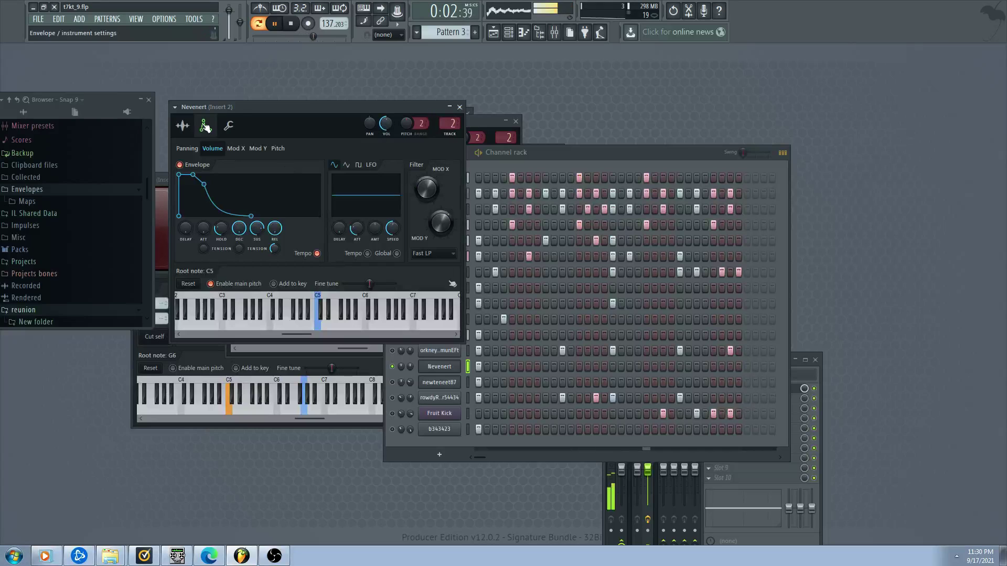
left_click(183, 126)
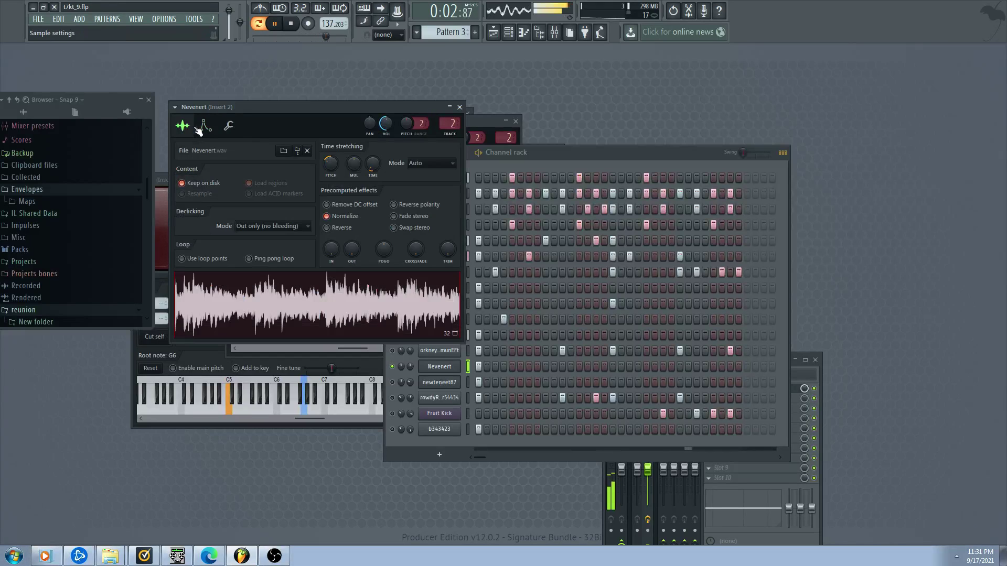
left_click(335, 230)
left_click_drag(442, 123, 433, 137)
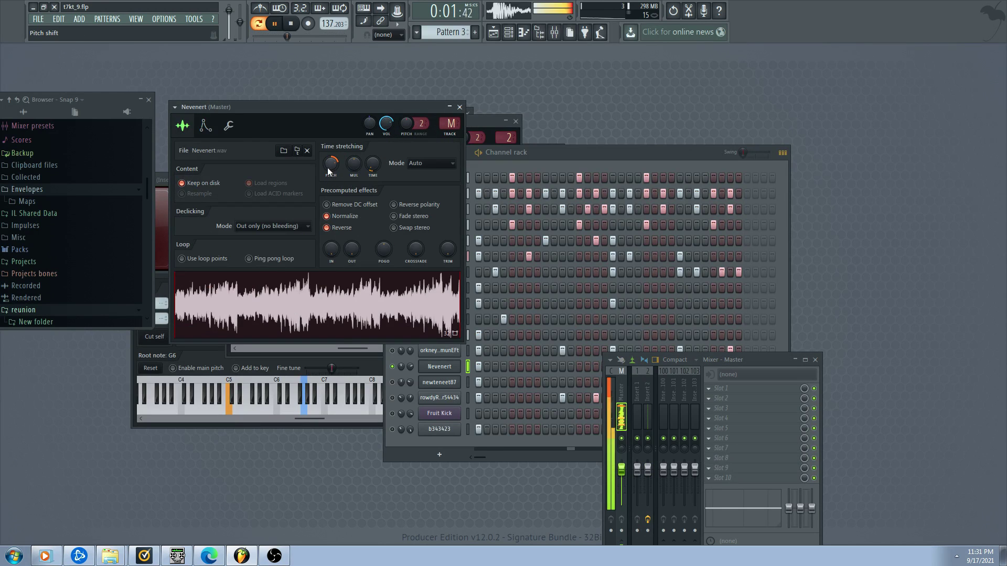
Bring the amount of Nevenert's Mod X LFO down to zero
left_click(205, 125)
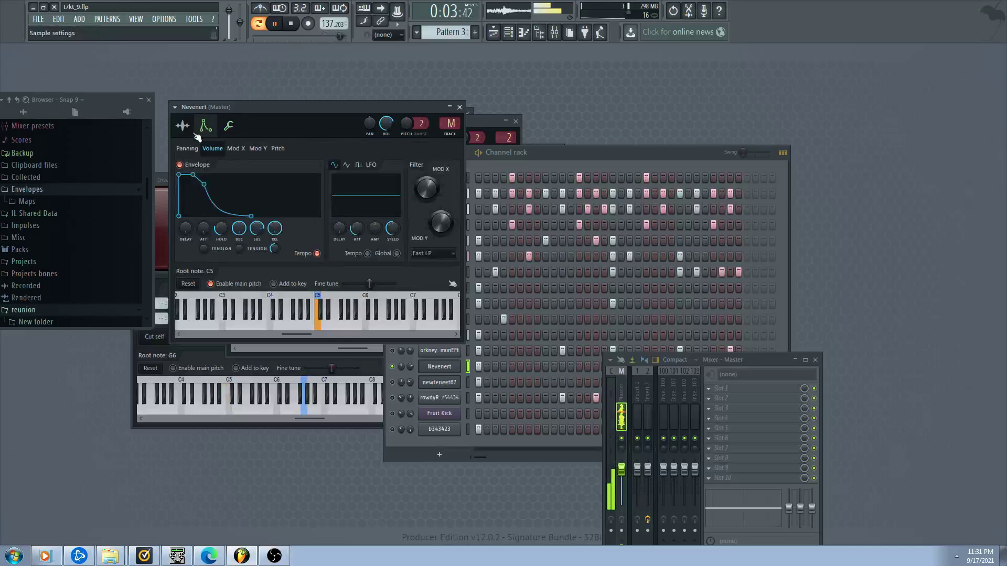
left_click(259, 151)
left_click(282, 152)
left_click(256, 151)
left_click(239, 153)
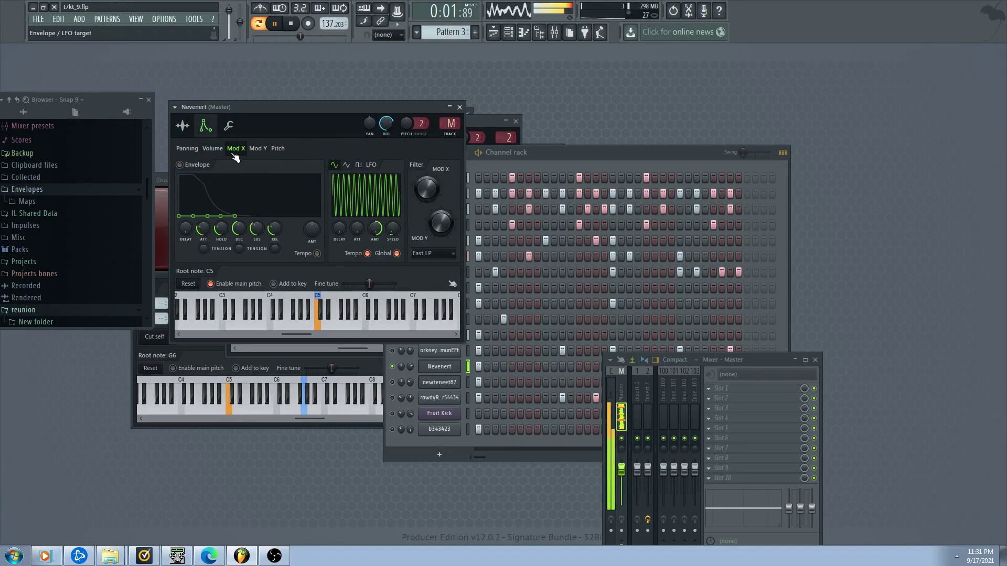
left_click_drag(360, 205, 371, 246)
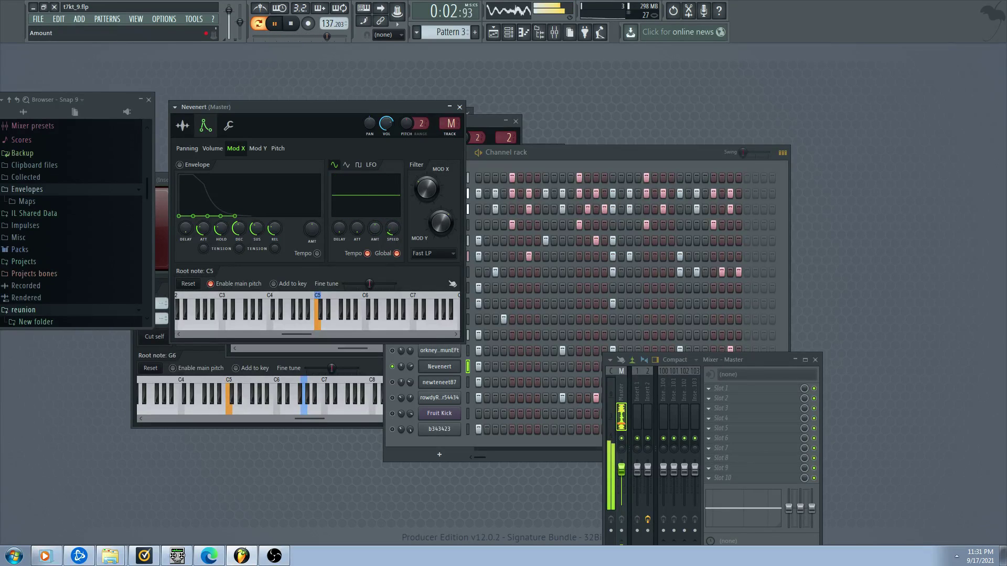
left_click(391, 389)
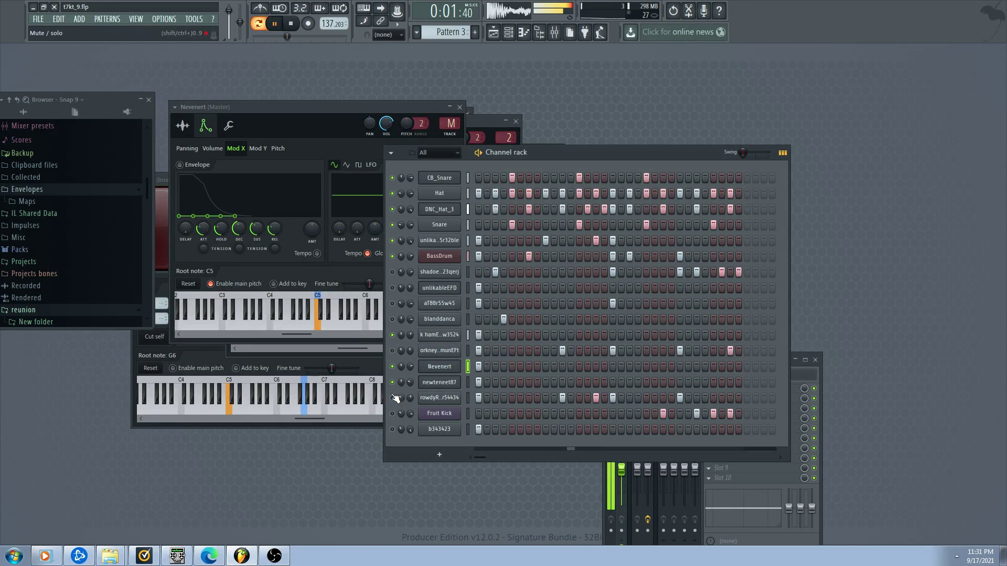
left_click(391, 272)
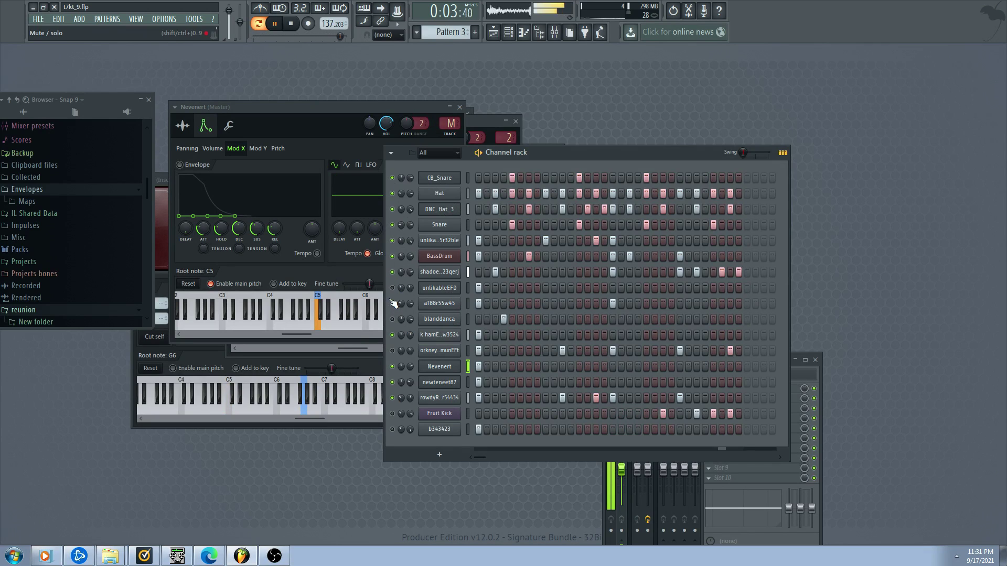
Raise the sustain of Nevenert's volume envelope to maximum and send the channel to mixer track 2 at a slightly lower volume
left_click(435, 370)
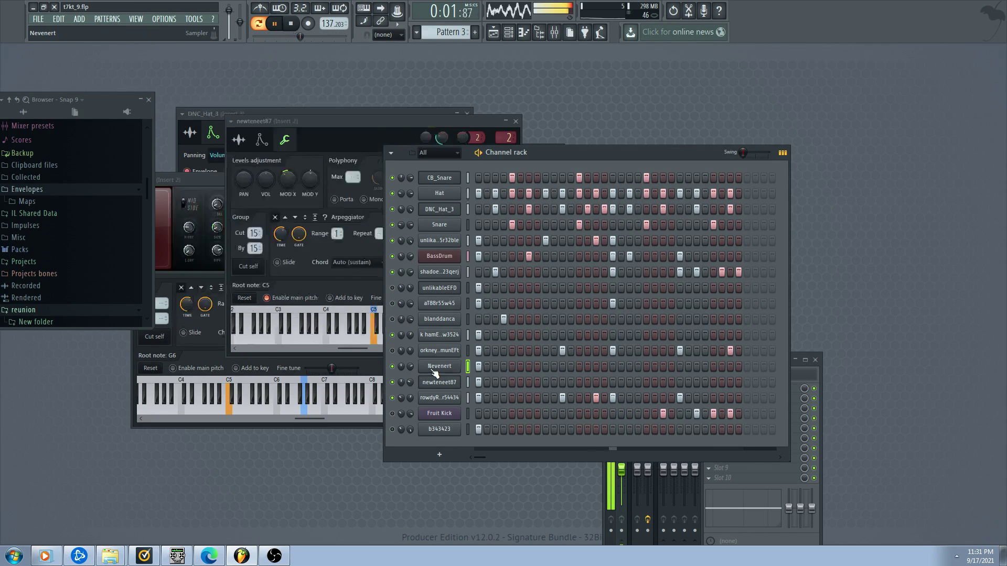
left_click(434, 370)
left_click_drag(258, 230, 258, 212)
left_click_drag(450, 124, 450, 119)
left_click_drag(387, 124, 387, 132)
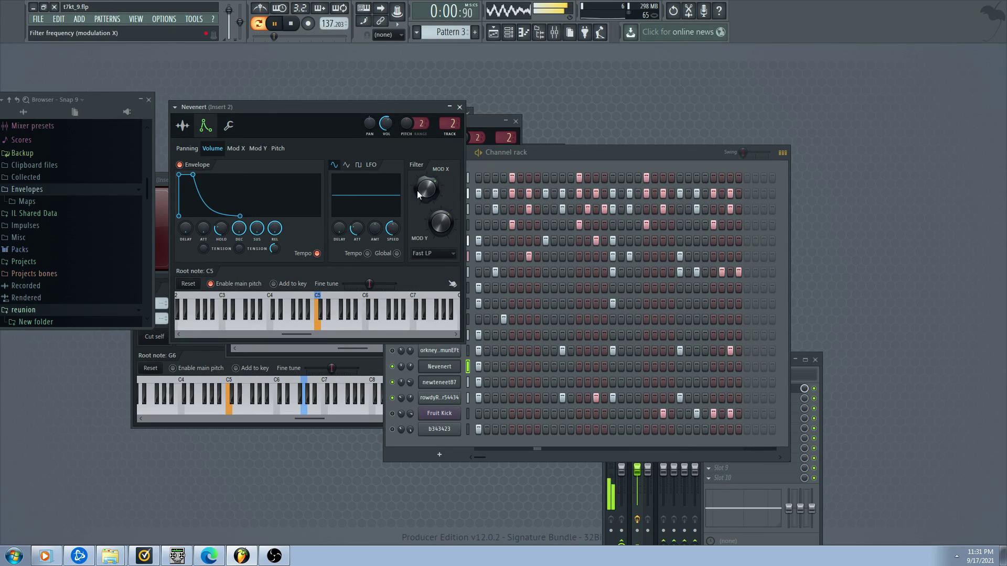
left_click(396, 397)
left_click(393, 396)
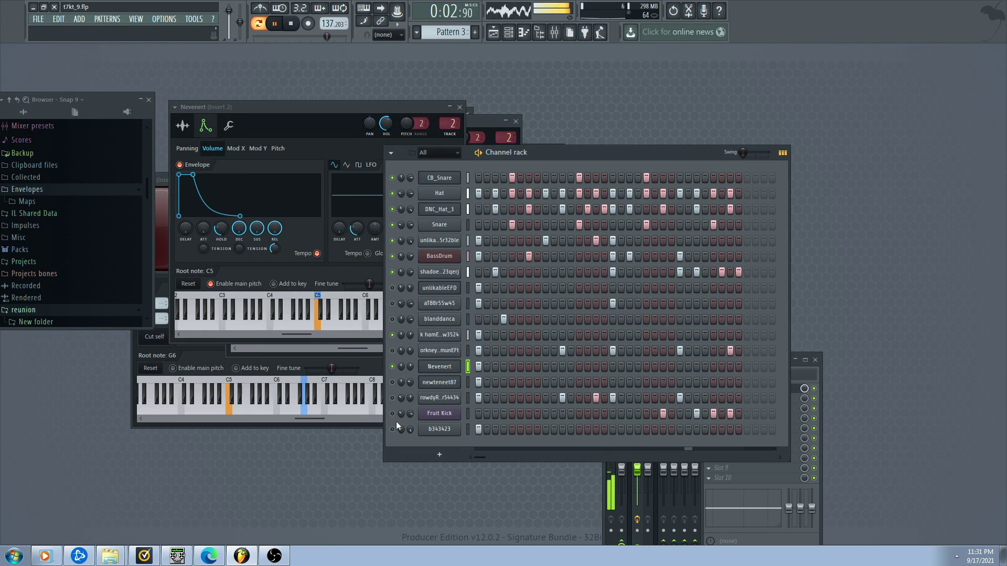
left_click(392, 366)
left_click(393, 351)
left_click(394, 382)
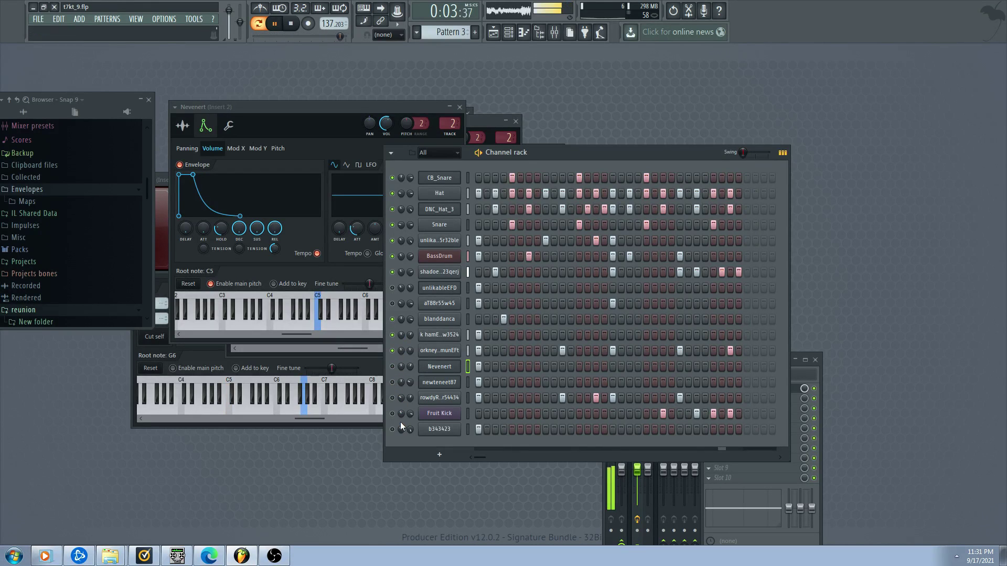
Mute k hamE…w3524, blanddanca, shadoe…23qerj, BassDrum, unlika…5c32ble, Snare and DNC_Hat_3, leaving aT88r55w45 playing
left_click(392, 334)
left_click(392, 320)
left_click(392, 304)
left_click(392, 271)
left_click(392, 257)
left_click(391, 240)
left_click(392, 225)
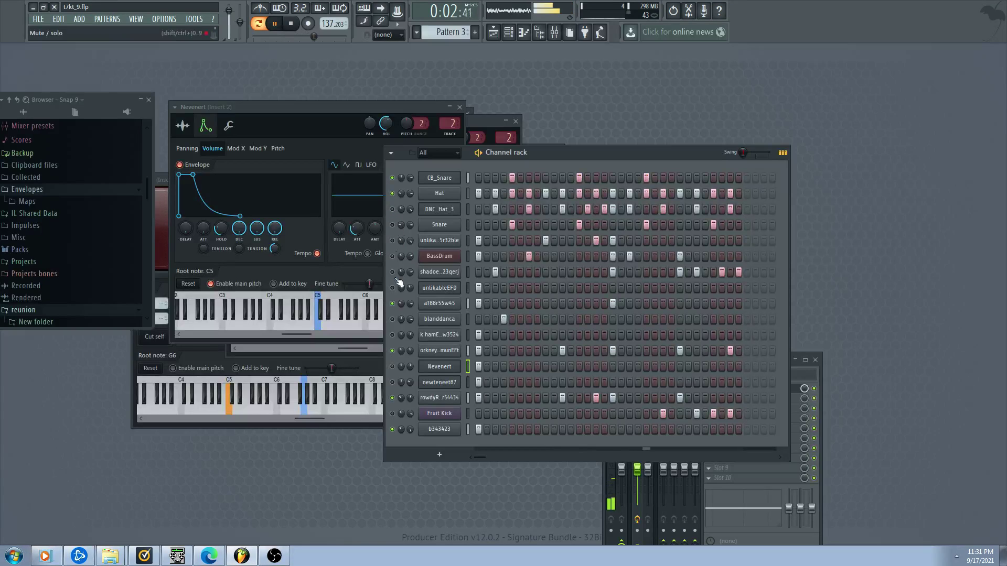
left_click(393, 351)
left_click(392, 366)
left_click(392, 397)
left_click(392, 429)
left_click(392, 382)
Move newteneet87's hit from step 1 to step 4 and audition it with Nevenert briefly muted
left_click(502, 382)
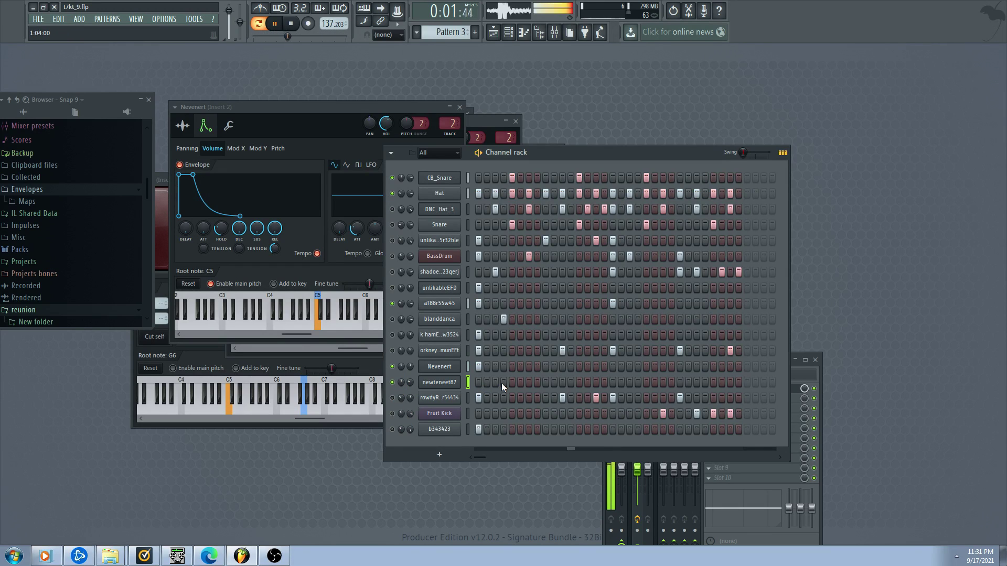
left_click(393, 367)
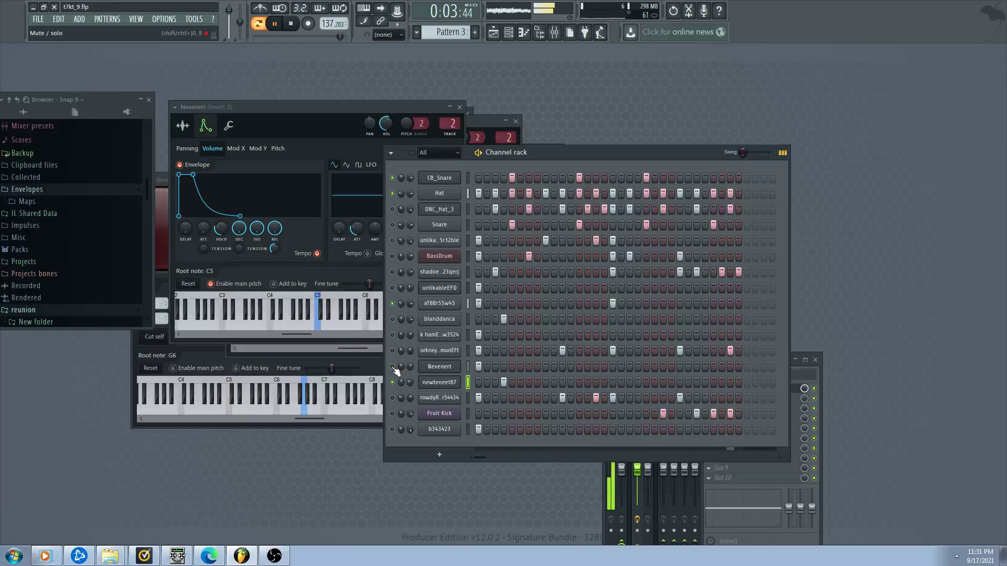
left_click(421, 368)
left_click(393, 366)
Raise Nevenert's Mod X offset slightly above centre and bring up its sample settings
left_click(438, 366)
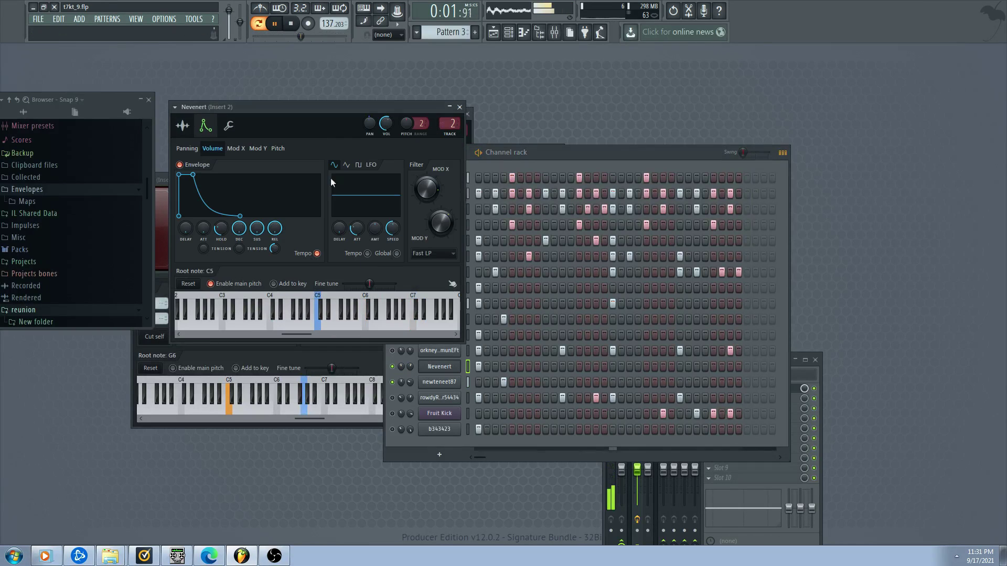
left_click(228, 126)
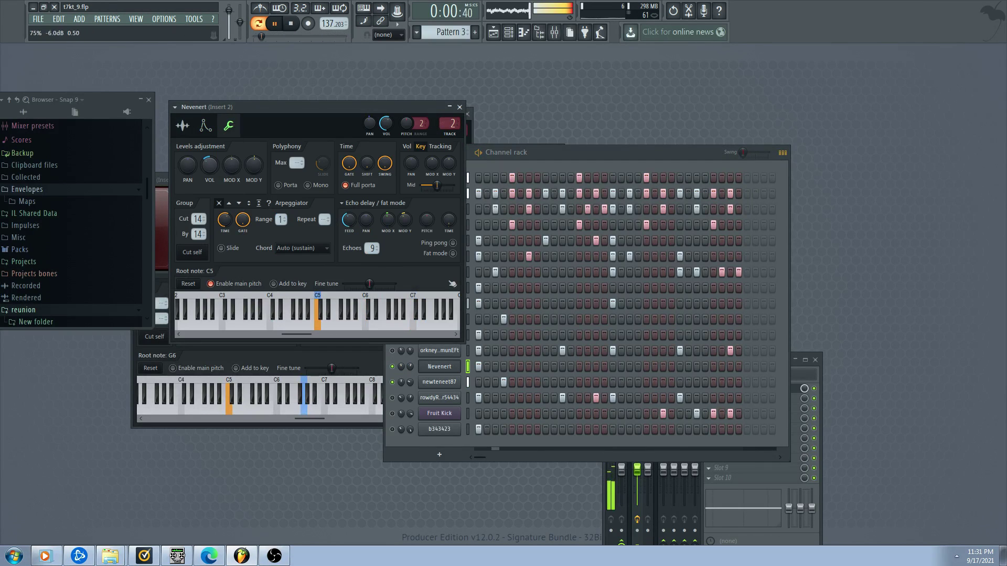
left_click_drag(239, 172, 239, 161)
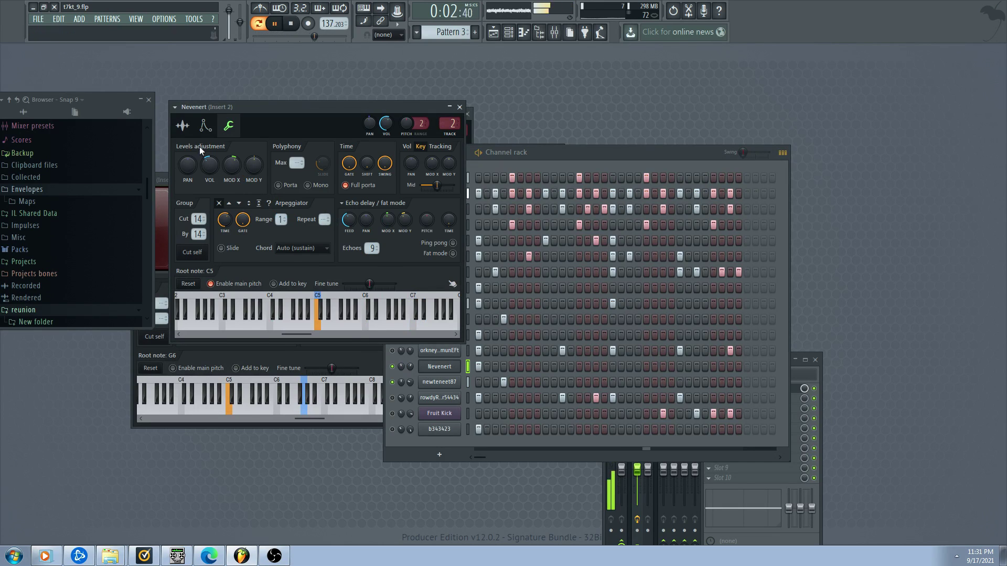
left_click(183, 126)
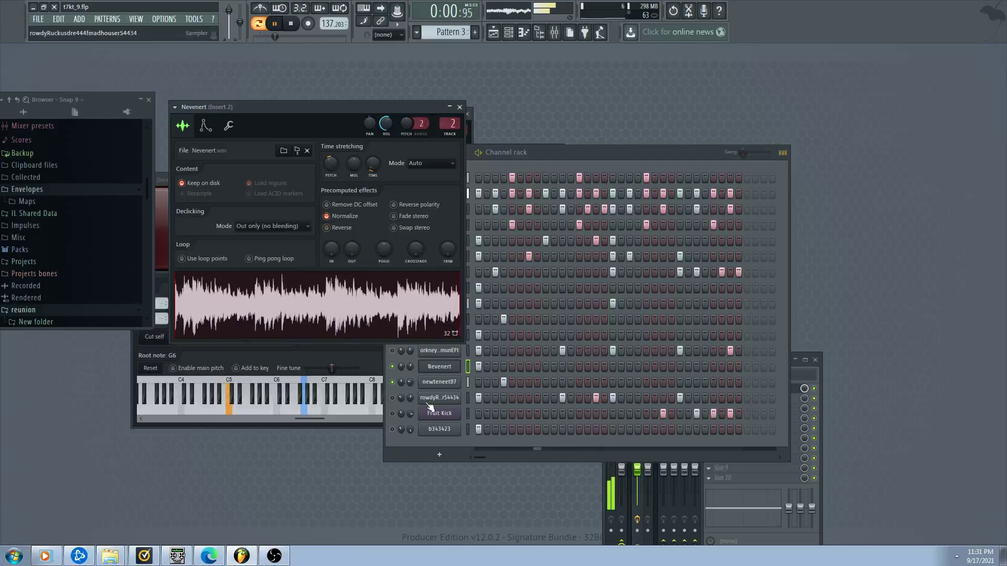
Unmute rowdyR…r54434 and Fruit Kick, and route Nevenert to the Master track
left_click(398, 404)
left_click(439, 367)
left_click(439, 367)
left_click_drag(435, 117, 449, 140)
left_click(227, 135)
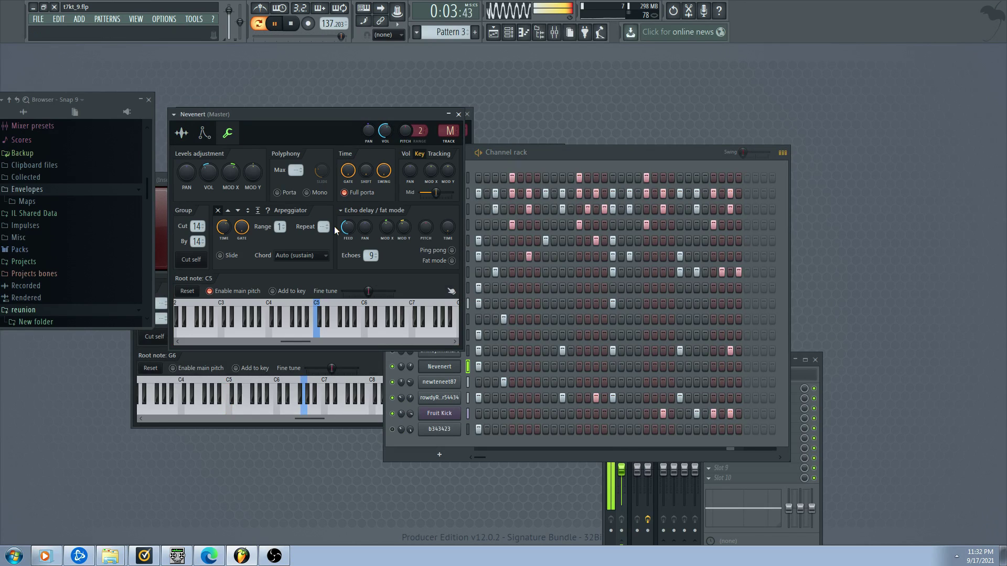
left_click(393, 397)
left_click(392, 319)
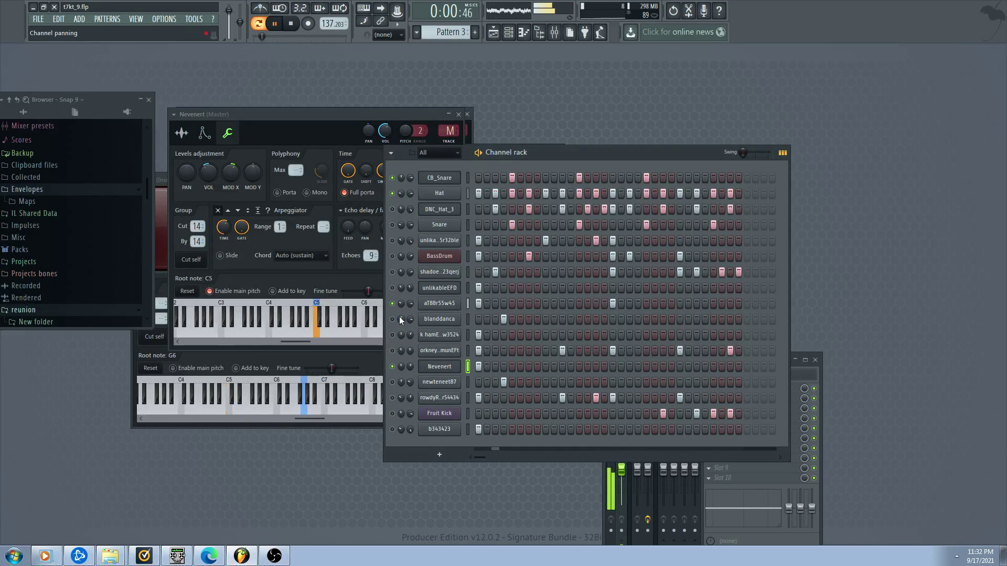
Raise the hold time of Nevenert's volume envelope to maximum
left_click(443, 368)
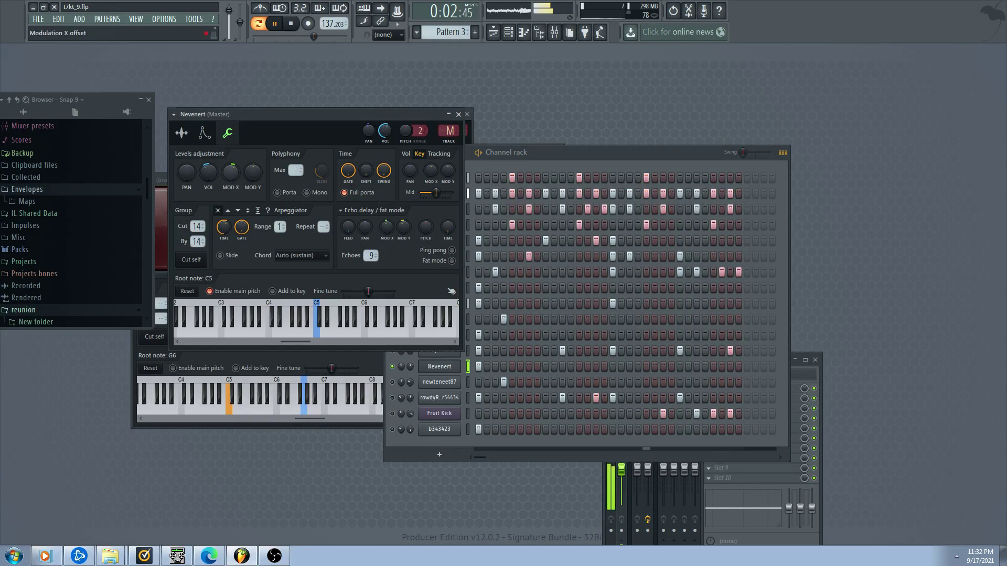
left_click(204, 133)
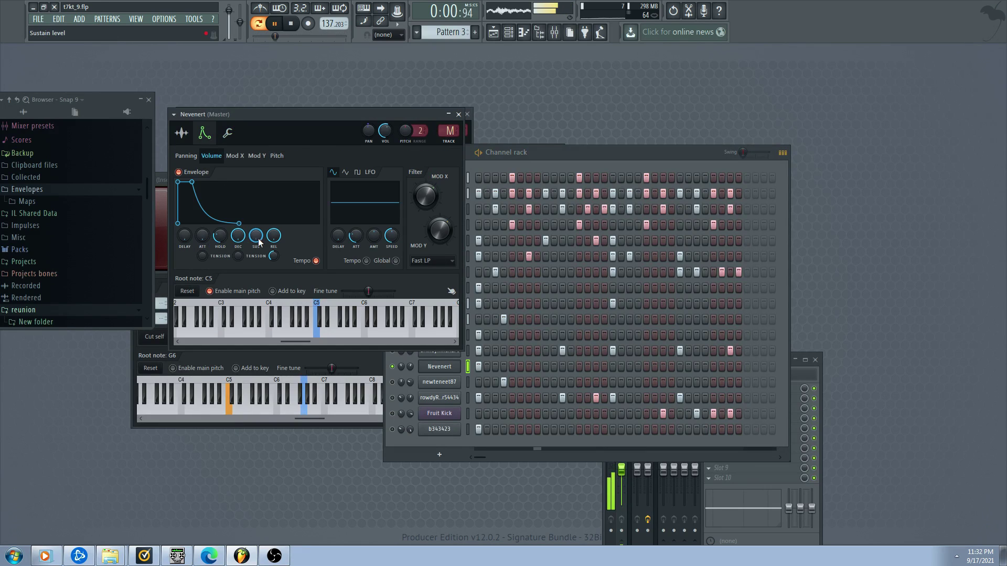
left_click_drag(220, 236, 220, 222)
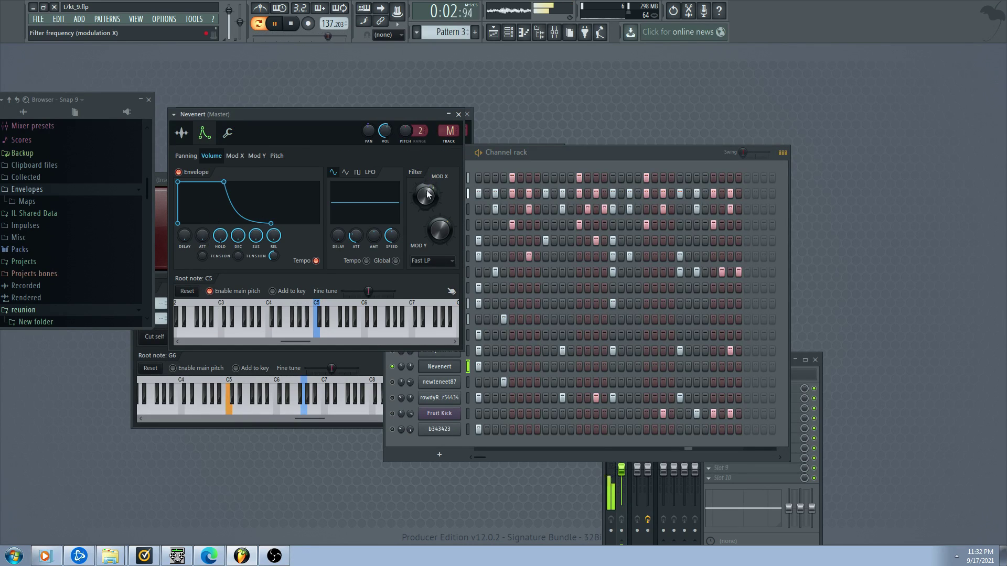
Bring up Nevenert's sample settings and adjust the LFO amount on its Mod Y modulation
left_click(393, 392)
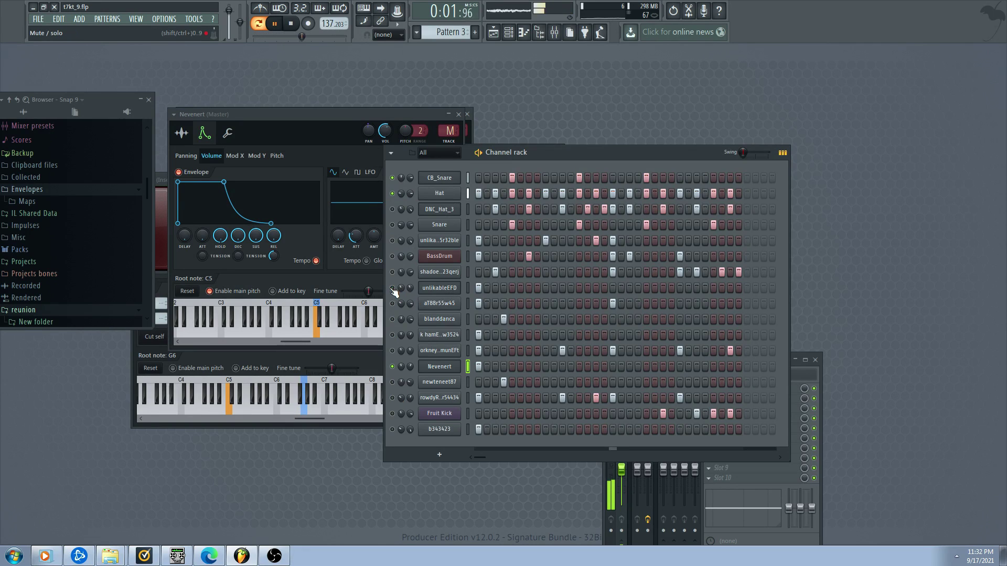
left_click(437, 366)
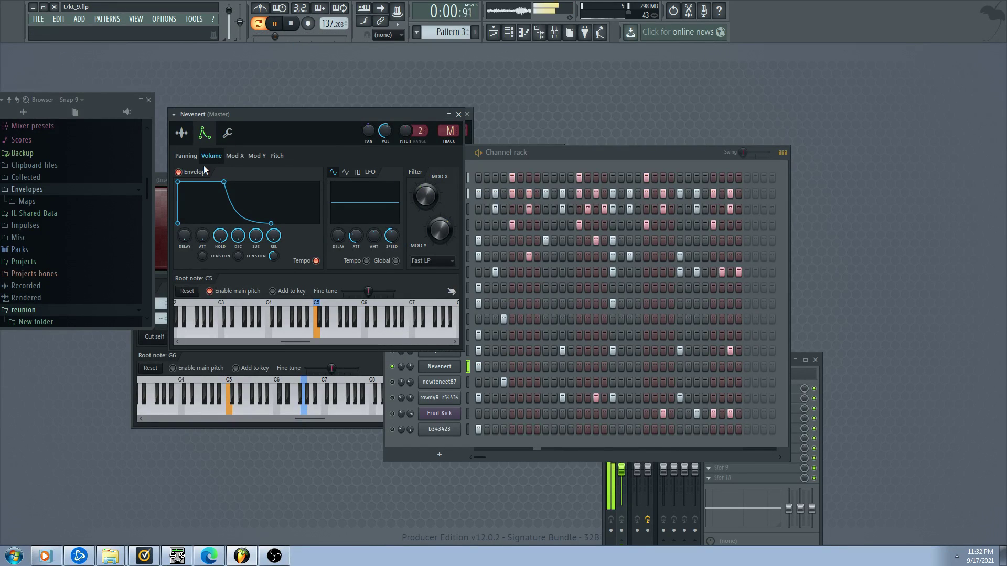
left_click(186, 156)
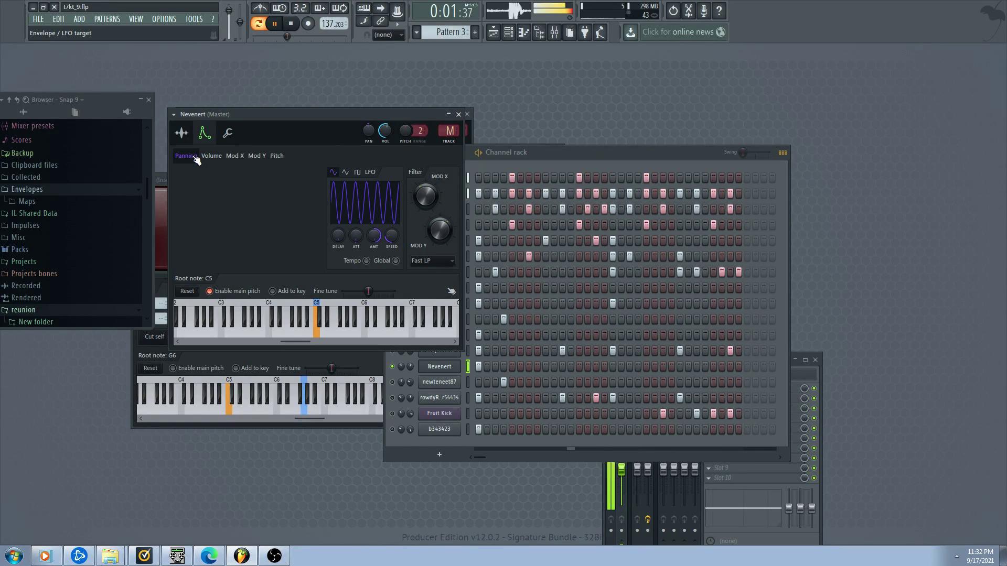
left_click(257, 155)
mouse_move(380, 239)
left_mouse_down()
mouse_move(380, 231)
mouse_move(377, 243)
left_mouse_up()
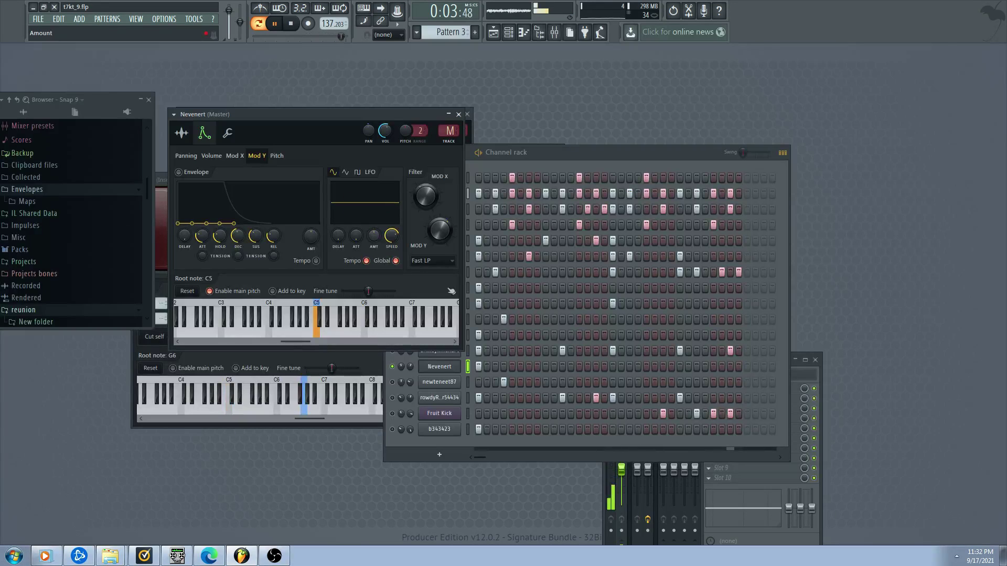
Make Nevenert's pitch LFO global and tempo-synced, adjust its speed and bring its amount down to almost zero
left_click(277, 156)
left_click_drag(356, 239, 392, 226)
left_click(396, 261)
left_click(367, 261)
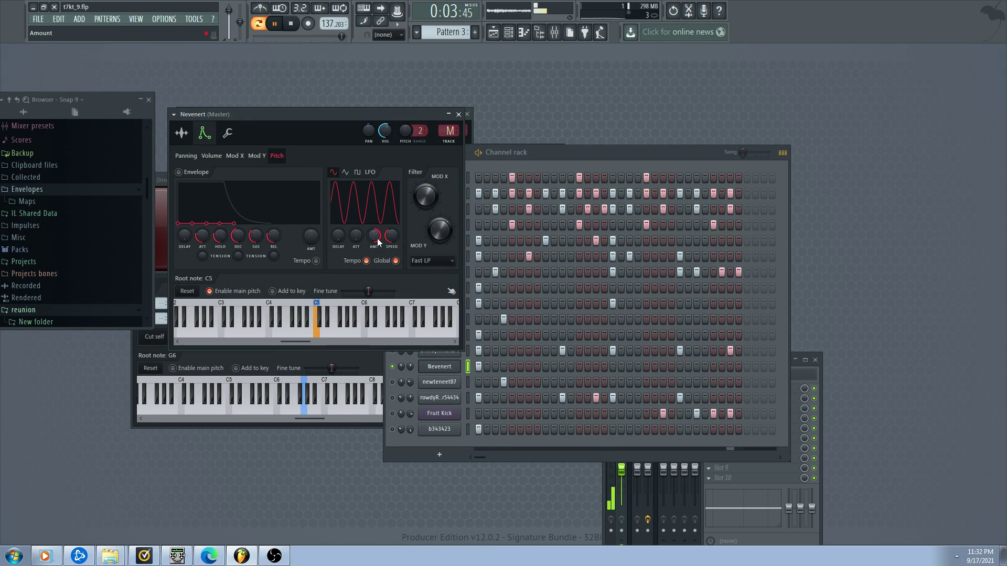
left_click_drag(389, 235, 390, 231)
scroll(374, 235, "down", 6)
scroll(374, 235, "down", 2)
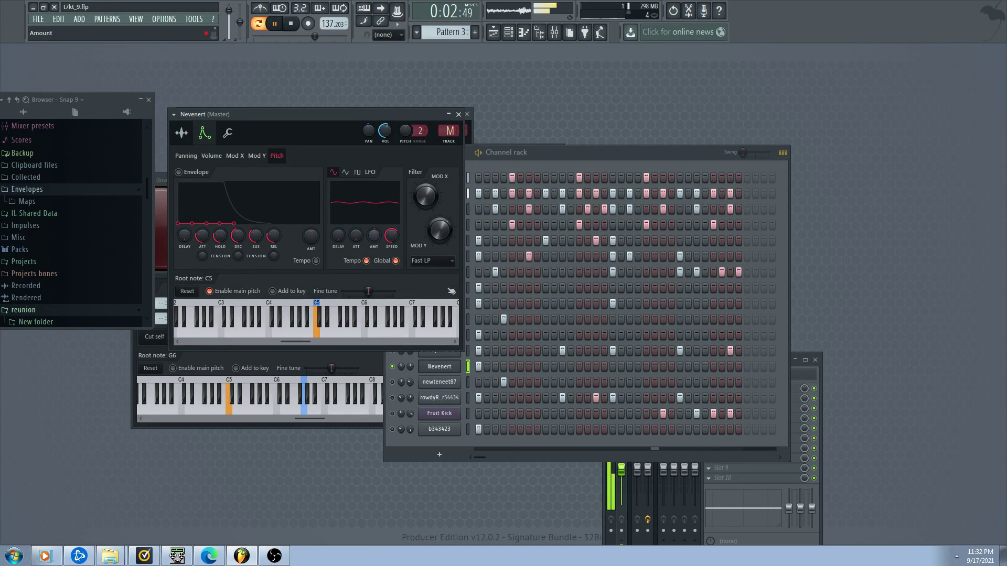
Raise the amount of Nevenert's Mod Y LFO and change its speed
left_click(257, 156)
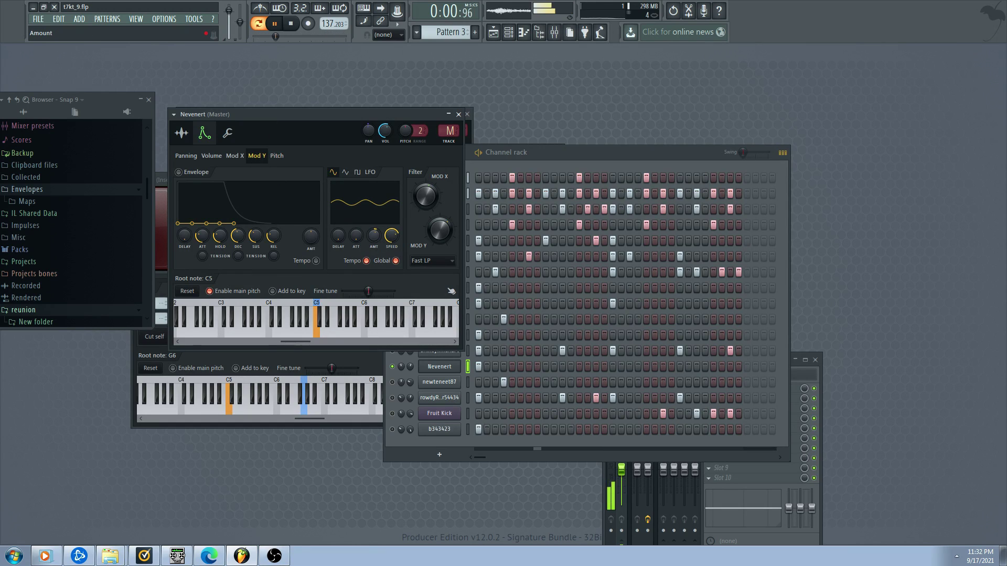
scroll(374, 236, "up", 5)
scroll(391, 236, "up", 4)
left_click_drag(391, 236, 373, 252)
Try a strong LFO on Nevenert's Mod X modulation by raising its amount and varying its speed
left_click(234, 156)
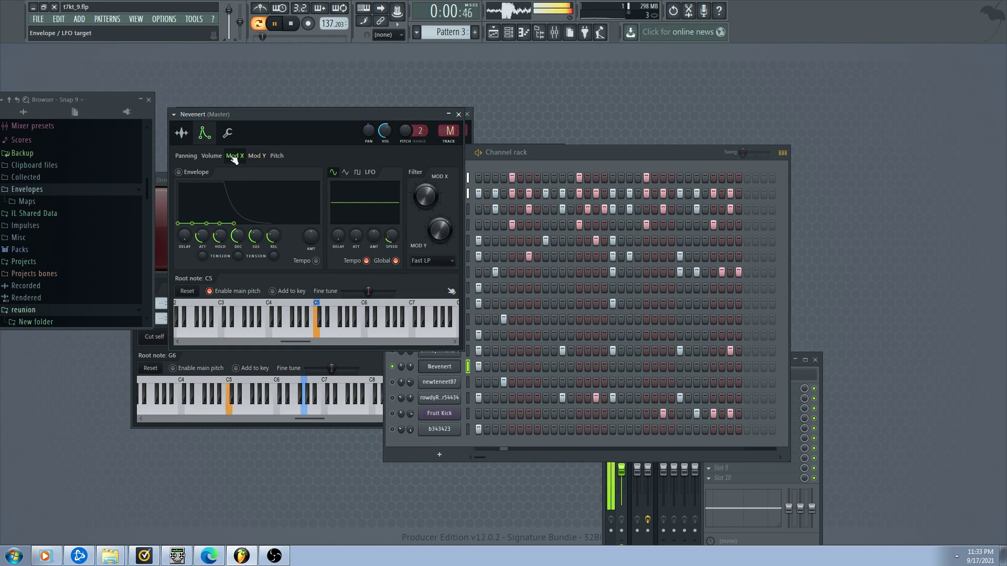
scroll(374, 236, "up", 5)
scroll(391, 235, "down", 4)
scroll(374, 235, "down", 5)
scroll(374, 235, "up", 5)
scroll(394, 238, "up", 2)
scroll(379, 239, "up", 3)
scroll(396, 235, "up", 3)
scroll(394, 235, "up", 2)
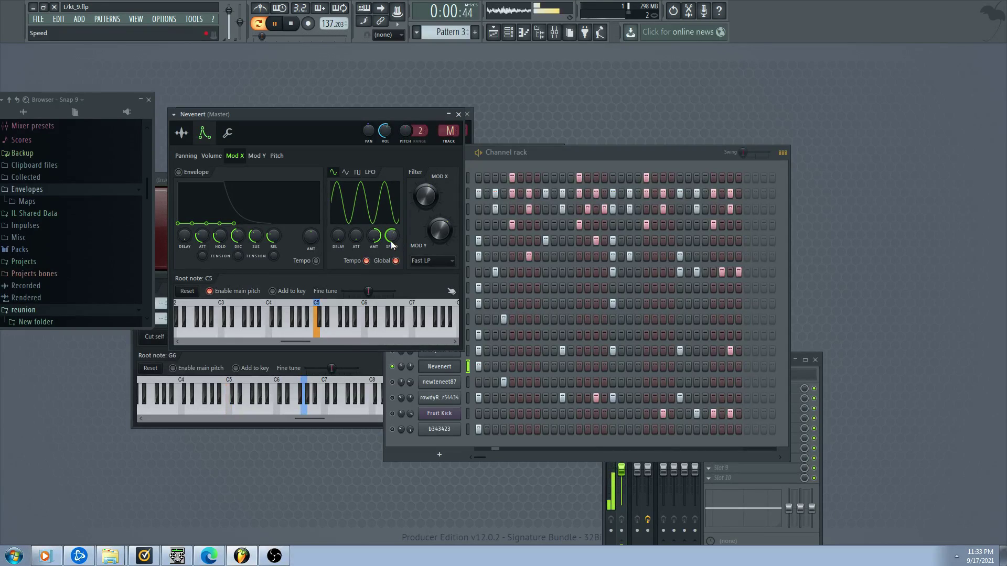
Unmute k hamE…w3524, orkney…munEFt and newteneet87, and speed up Nevenert's Mod X LFO
left_click(398, 389)
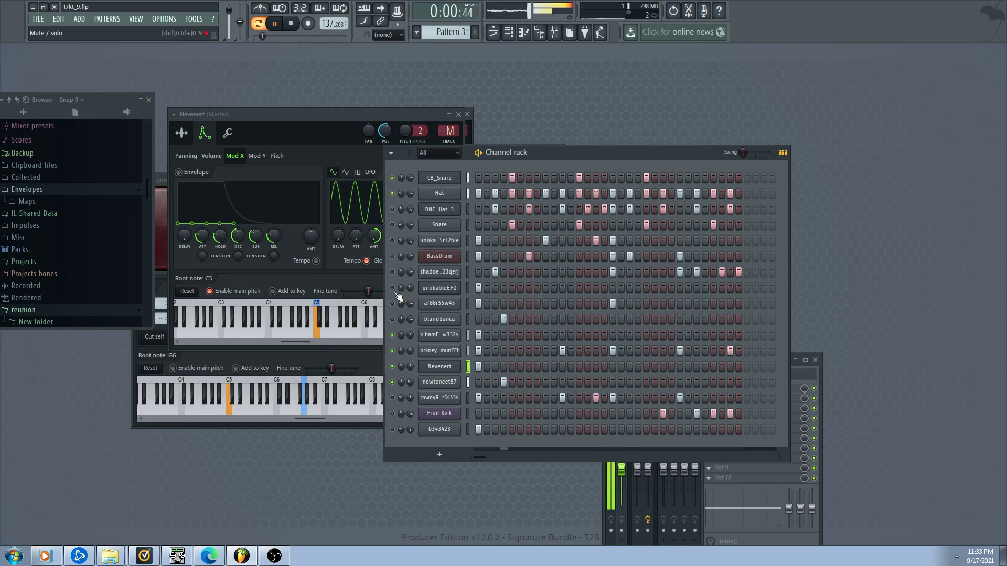
left_click(368, 246)
scroll(392, 236, "up", 1)
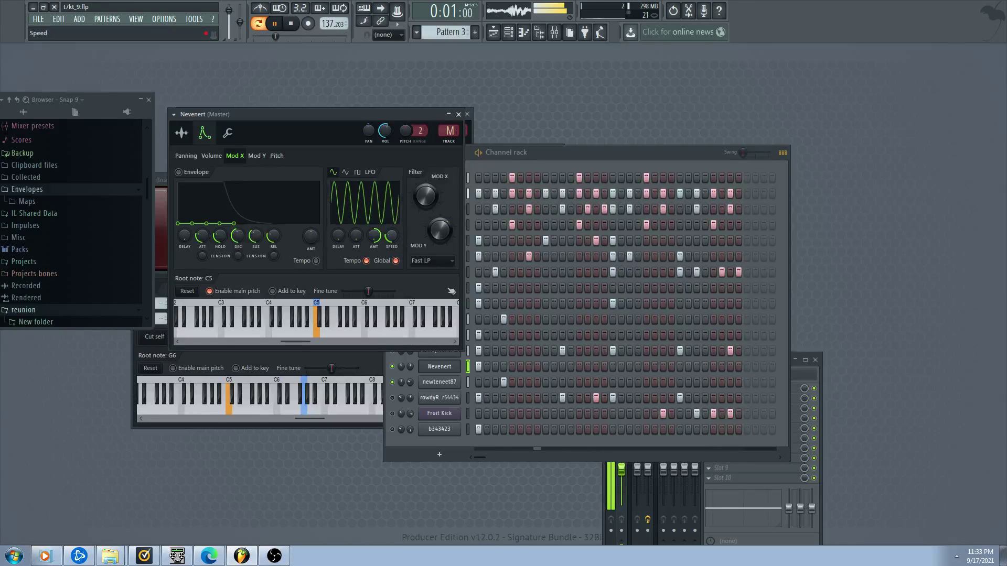
scroll(395, 238, "up", 1)
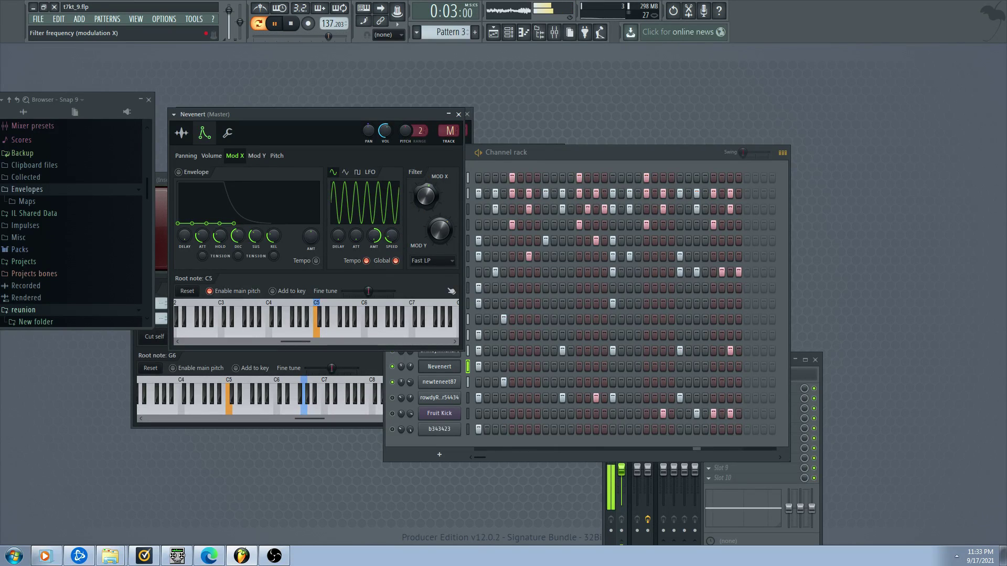
scroll(394, 239, "up", 2)
scroll(394, 239, "up", 2)
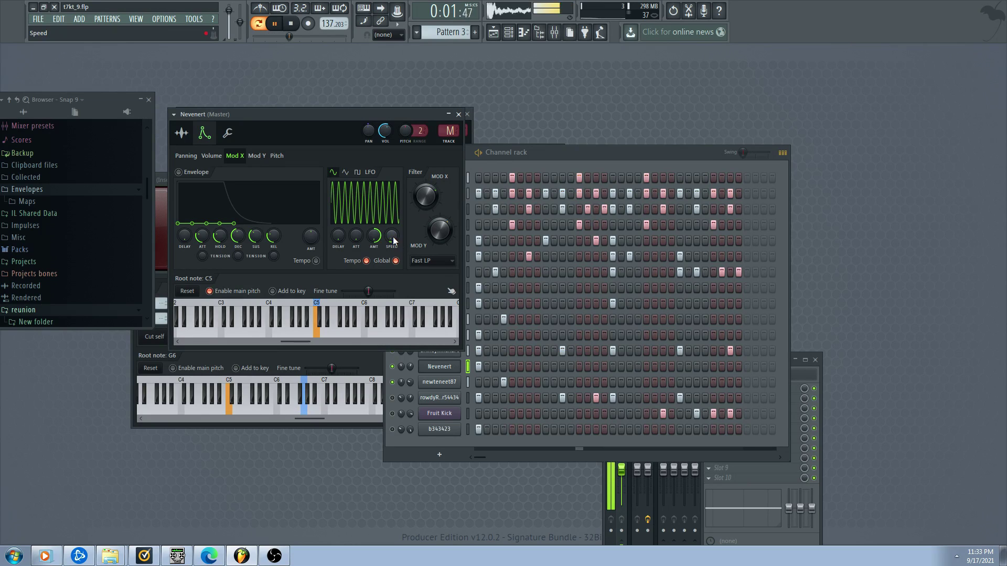
Route Nevenert to Insert 2, and slow its Mod X LFO with the amount brought down to zero
scroll(443, 132, "up", 2)
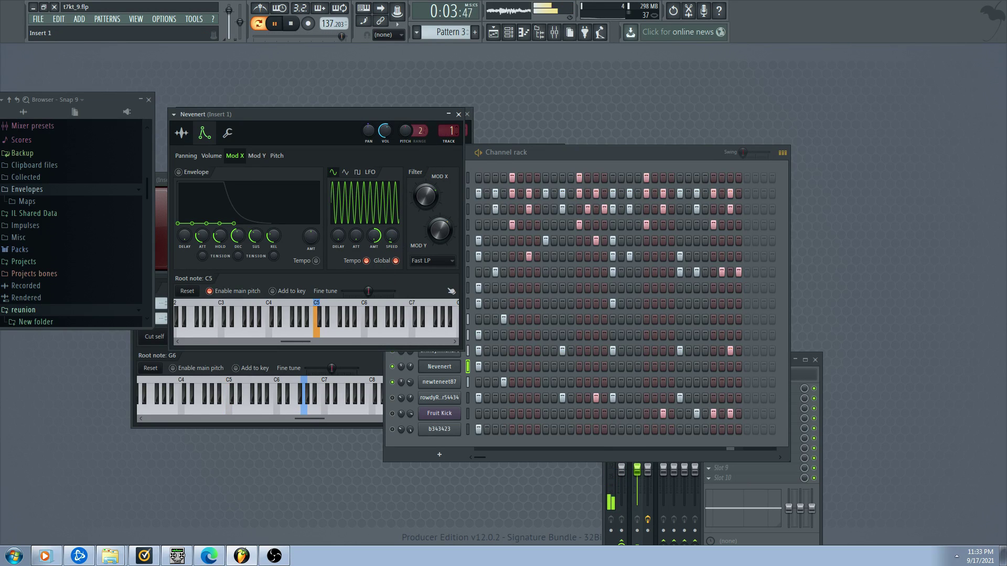
scroll(391, 237, "down", 4)
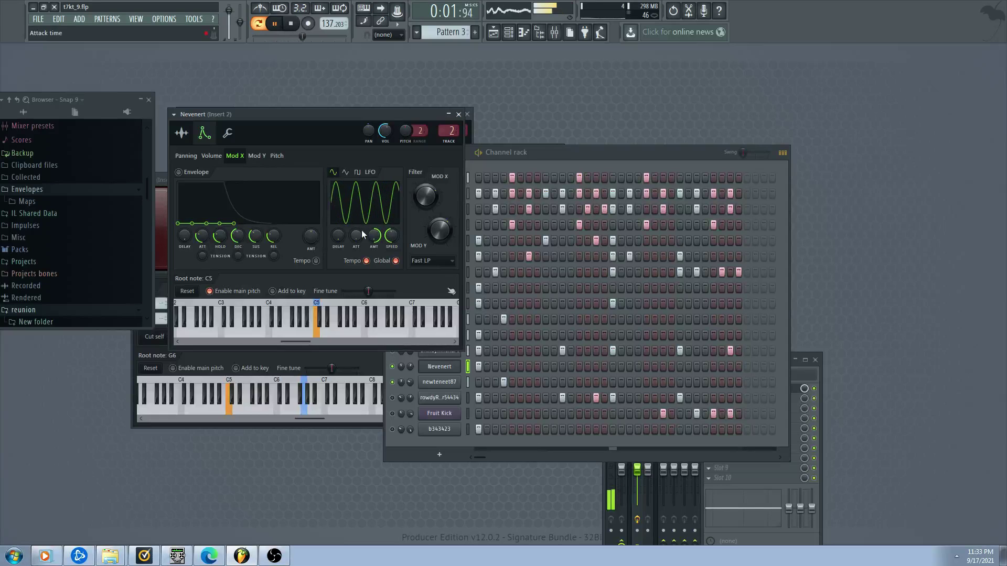
scroll(391, 241, "down", 3)
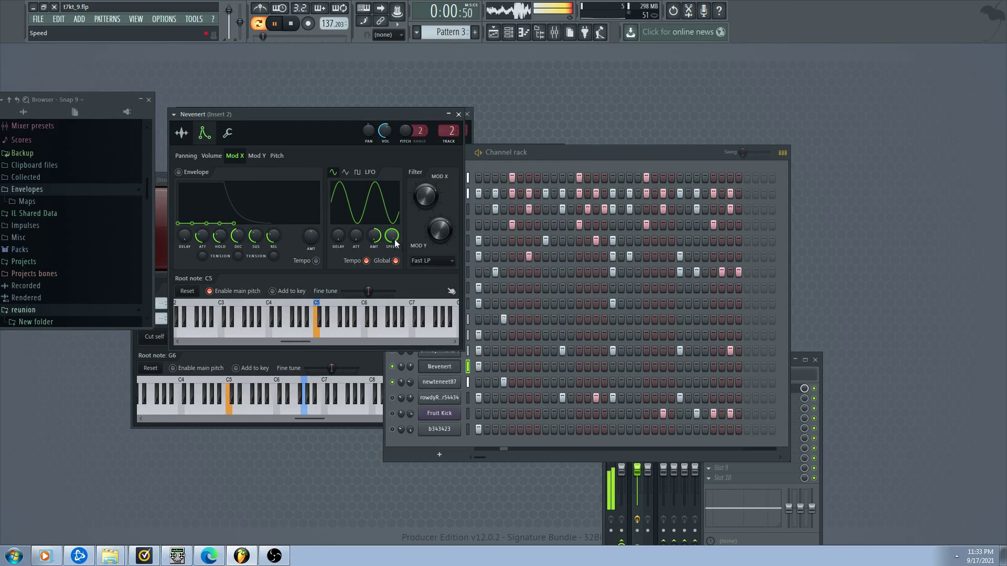
scroll(374, 236, "down", 5)
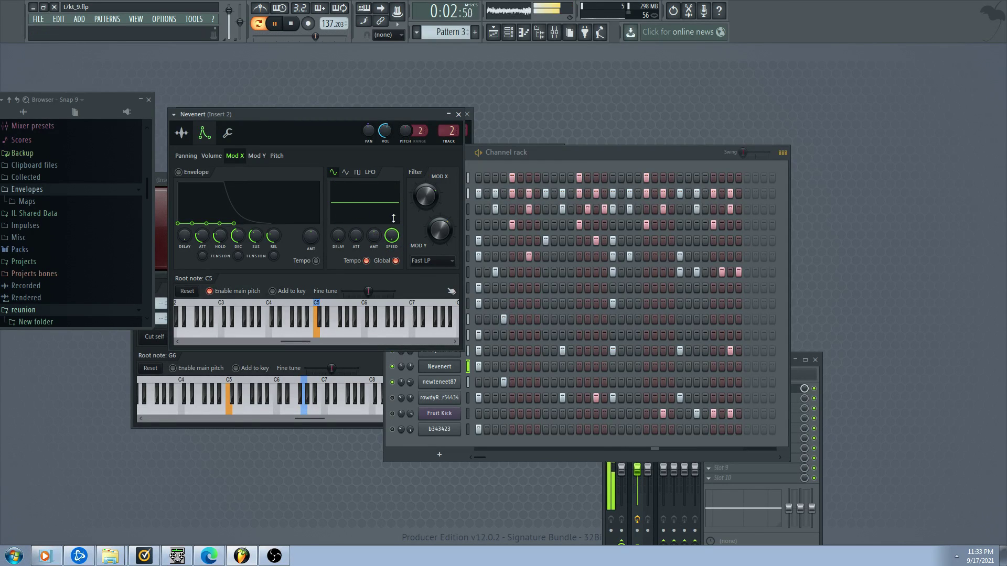
Unmute blanddanca and mute Nevenert
left_click(392, 352)
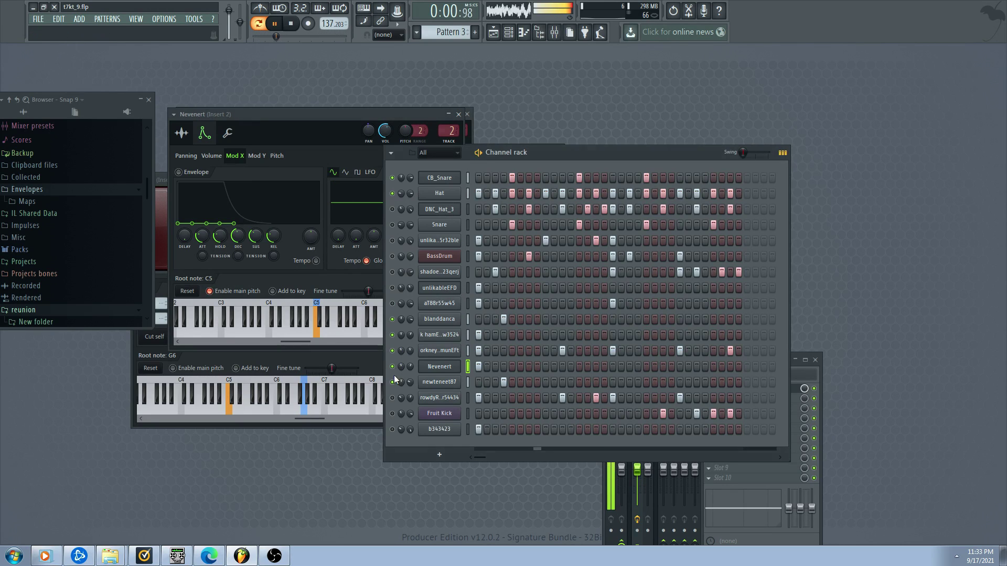
left_click(393, 367)
Open the Fruity Reeverb 2 effect on Nevenert's mixer track, Insert 2, to examine its settings
left_click(438, 368)
left_click(439, 368)
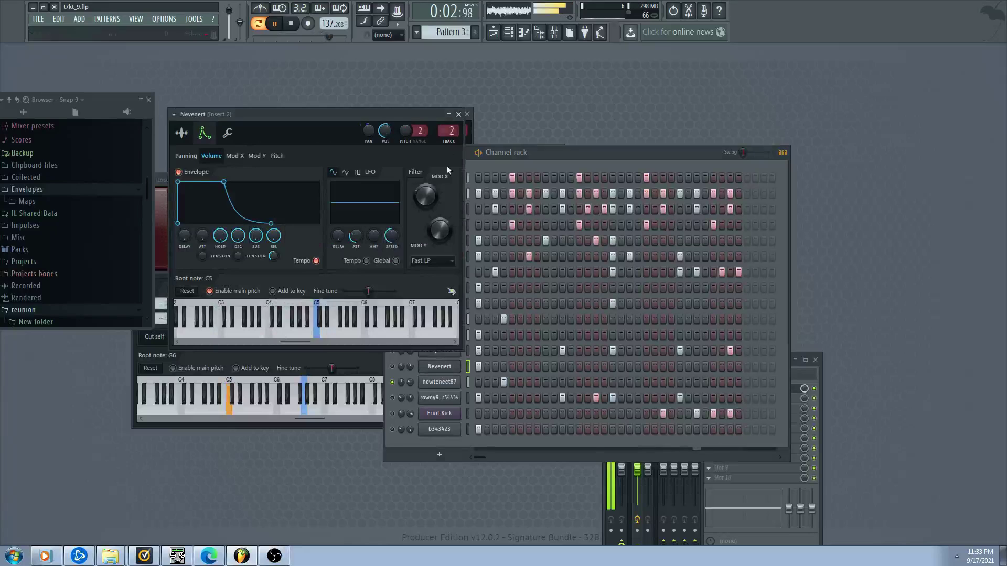
double_click(442, 130)
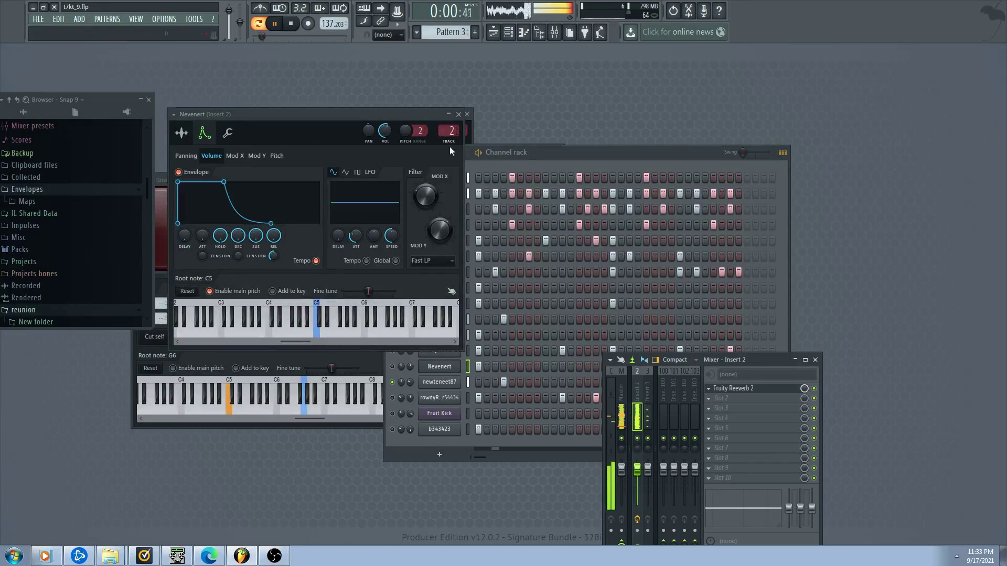
left_click(736, 389)
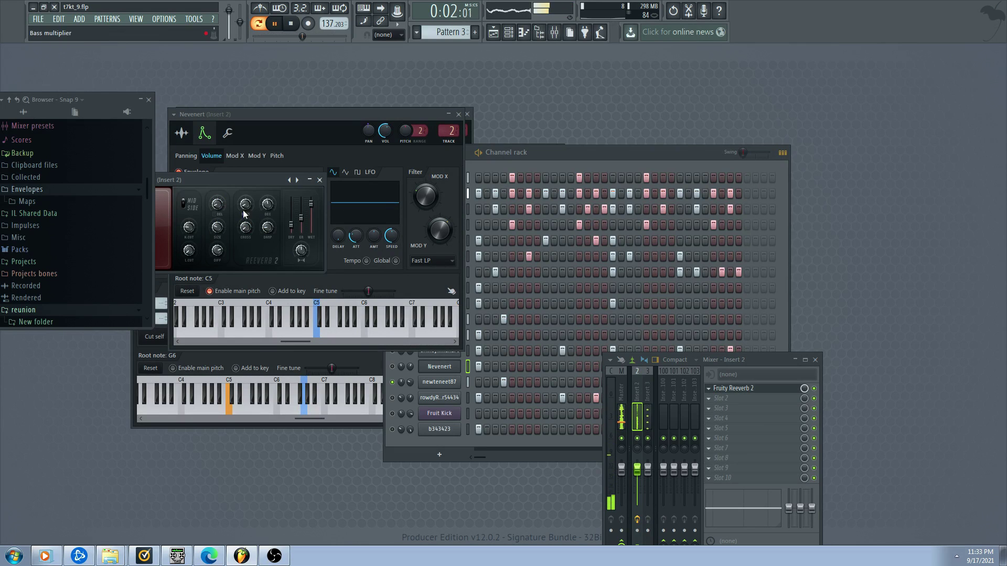
key("F6")
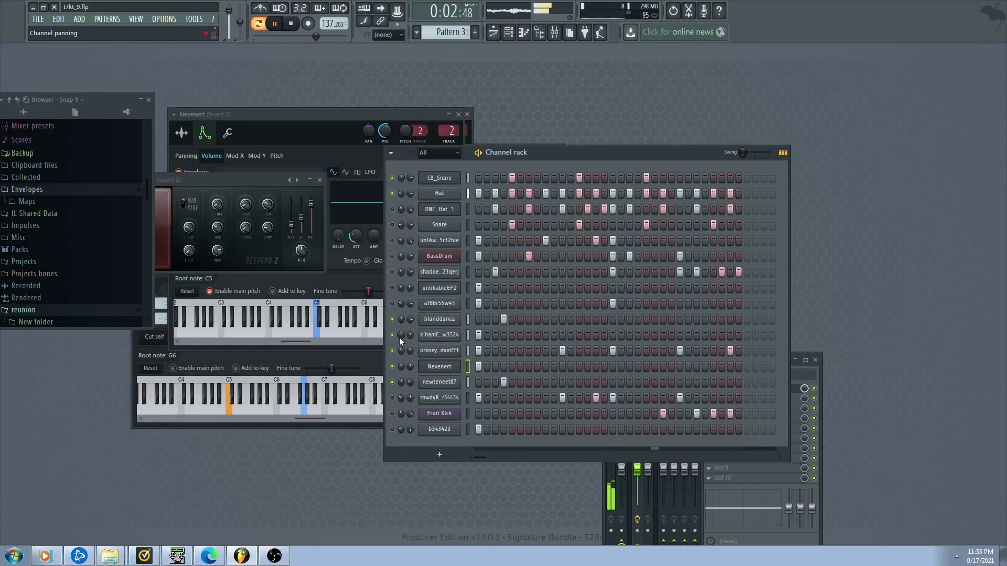
left_click(392, 303)
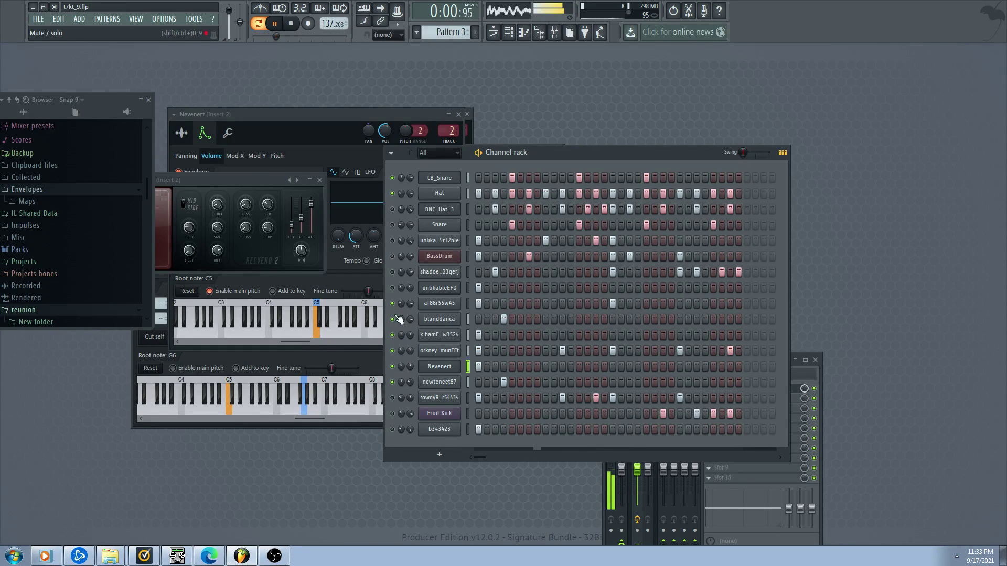
Raise the dry level of Insert 2's Fruity Reeverb 2 to 81% and lower its wet level slightly
left_click(436, 369)
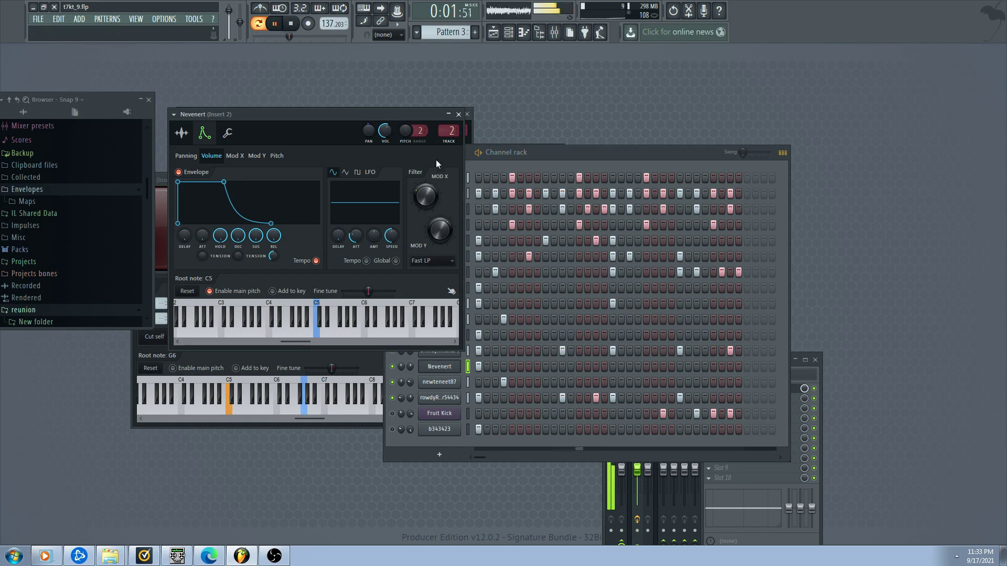
double_click(443, 128)
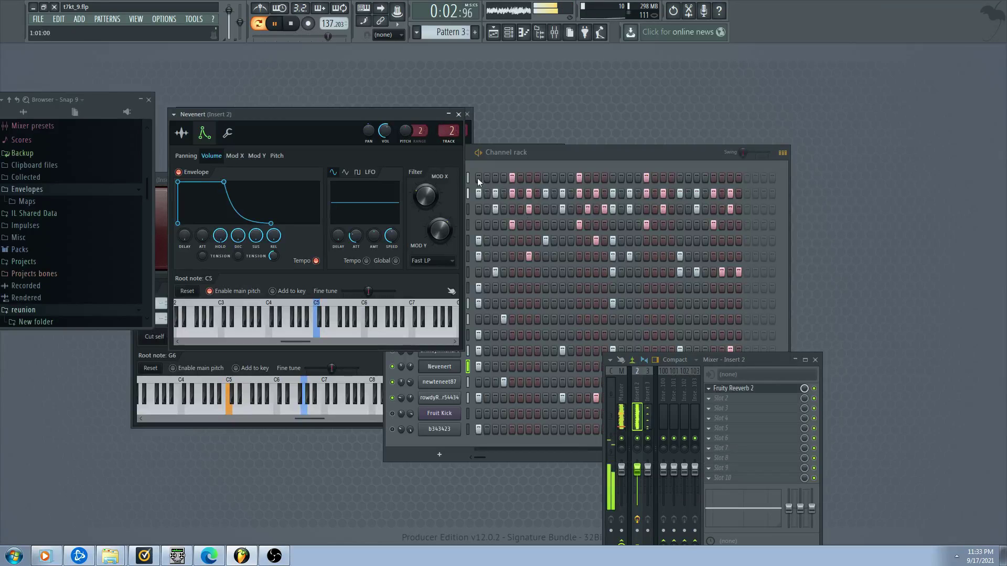
left_click(732, 388)
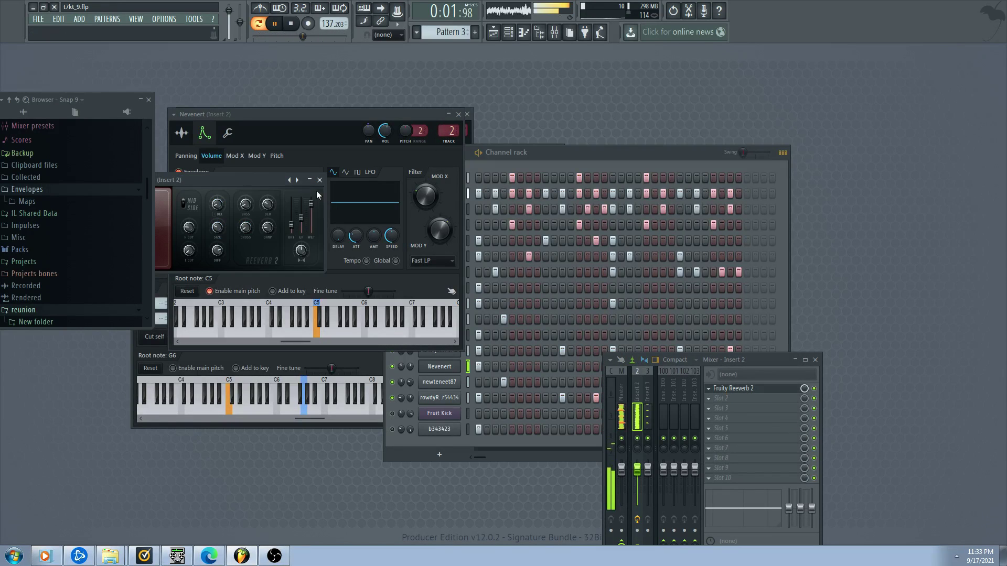
left_click_drag(291, 225, 311, 209)
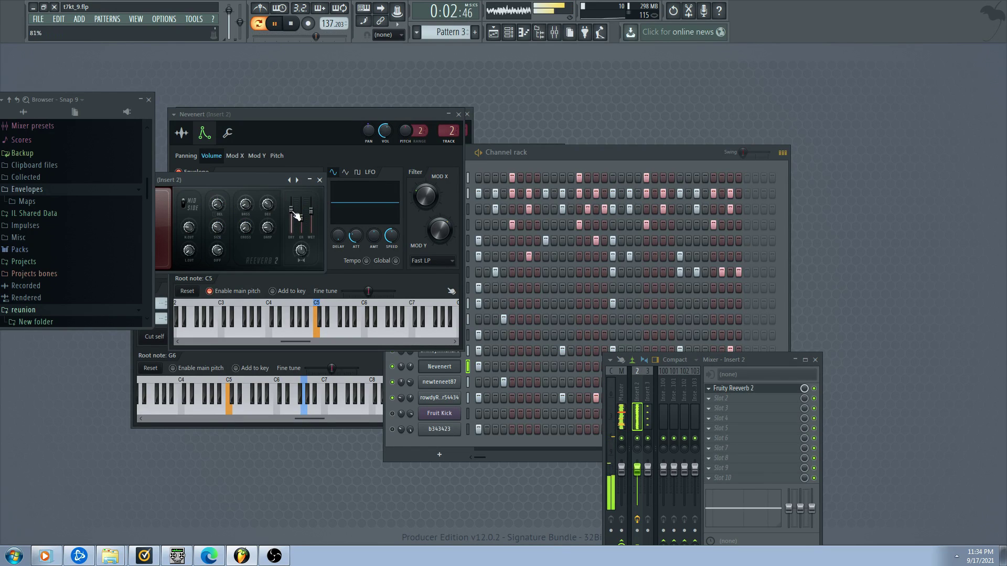
Unmute Snare, BassDrum and b343423, mute aT88r55w45 and rowdyR…r54434, and remove BassDrum's hit on step 25
left_click(400, 398)
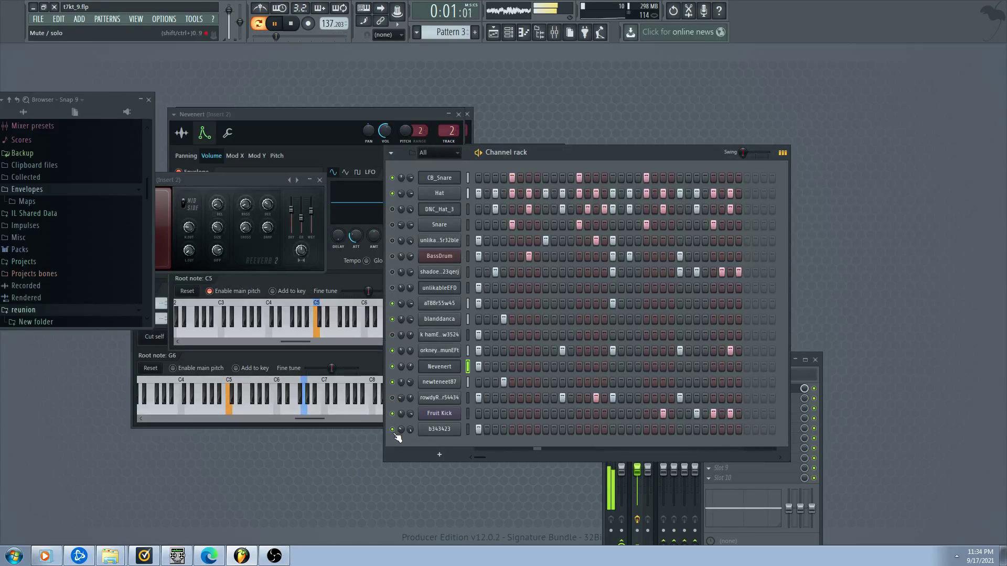
left_click(391, 226)
left_click(392, 256)
left_click(392, 303)
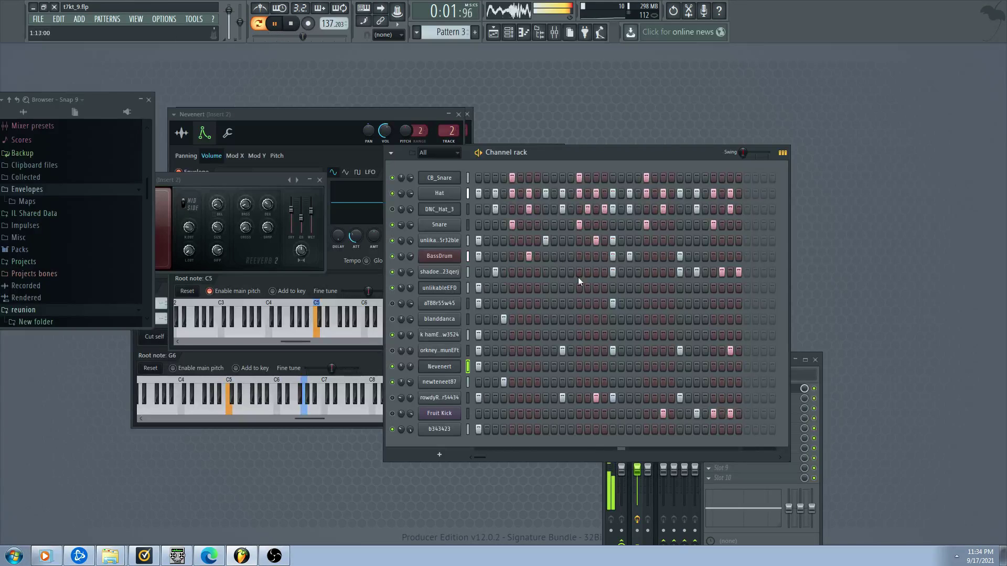
mouse_move(714, 256)
left_mouse_down()
mouse_move(740, 256)
mouse_move(712, 257)
left_mouse_up()
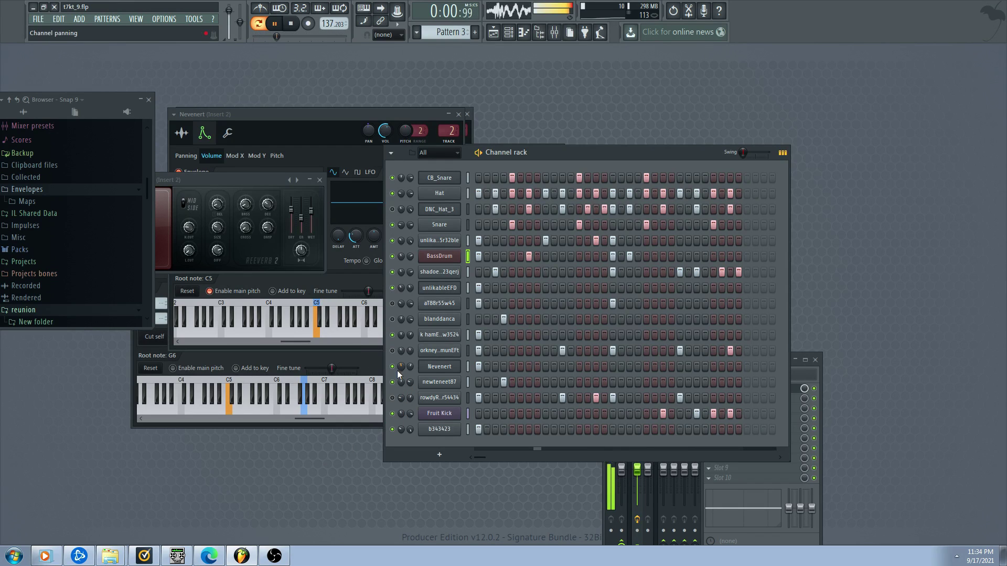
left_click(448, 369)
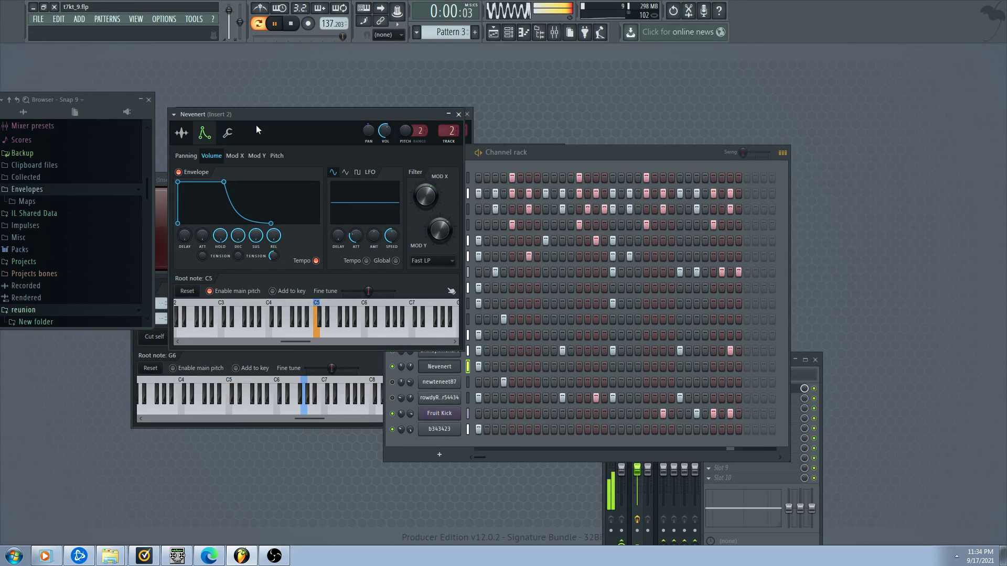
left_click(228, 133)
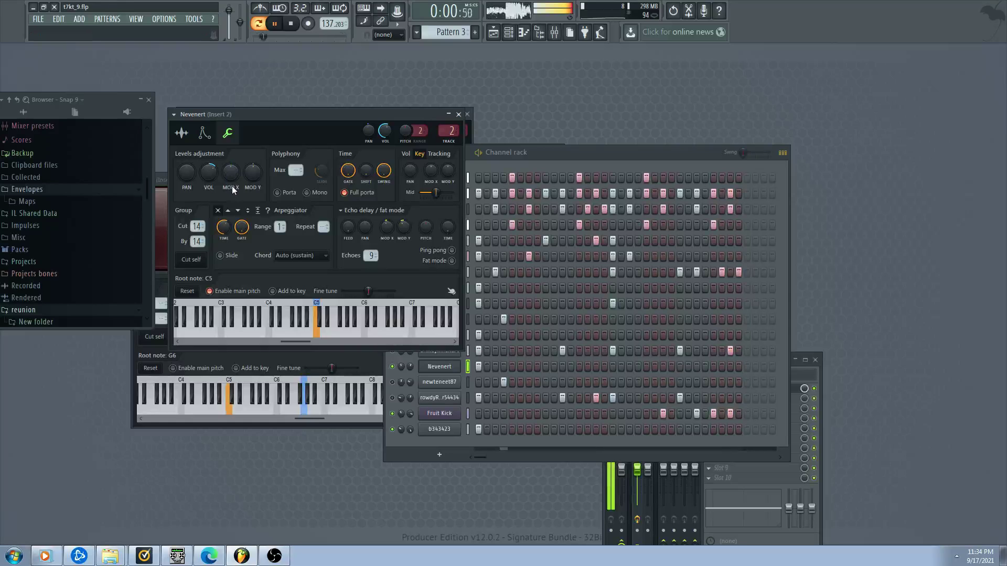
left_click(401, 390)
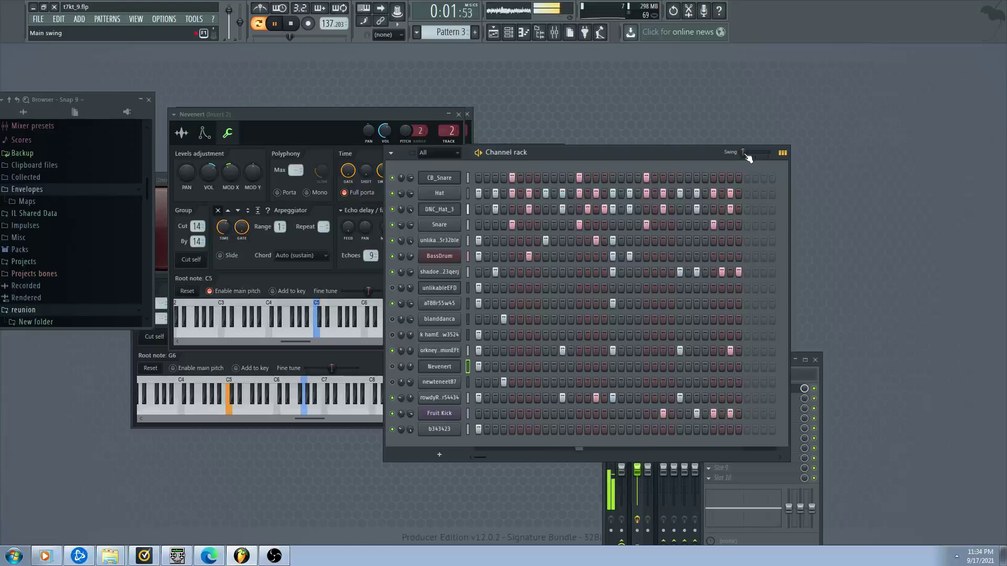
Raise Nevenert's echo feed slightly above zero
left_click(437, 369)
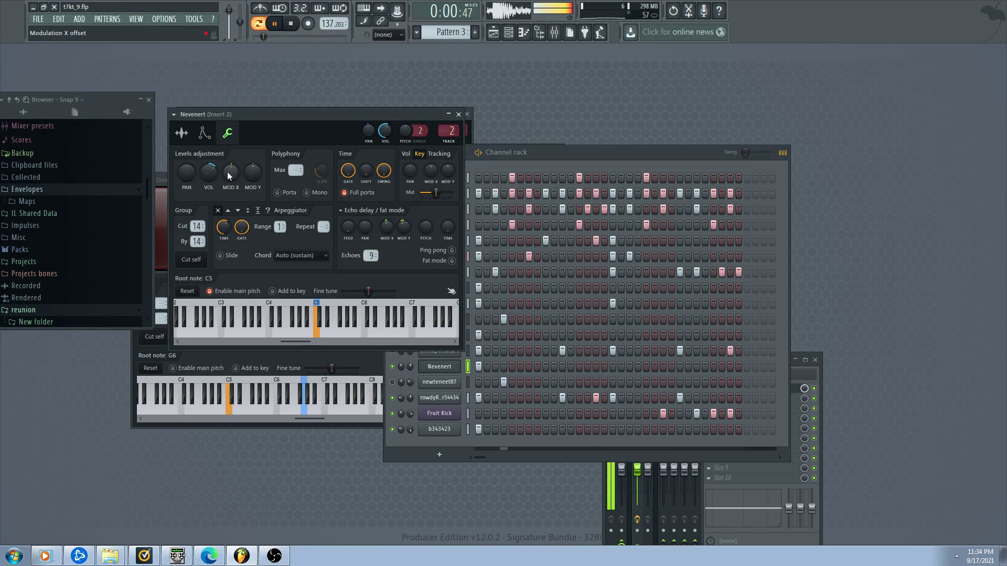
left_click_drag(352, 229, 353, 233)
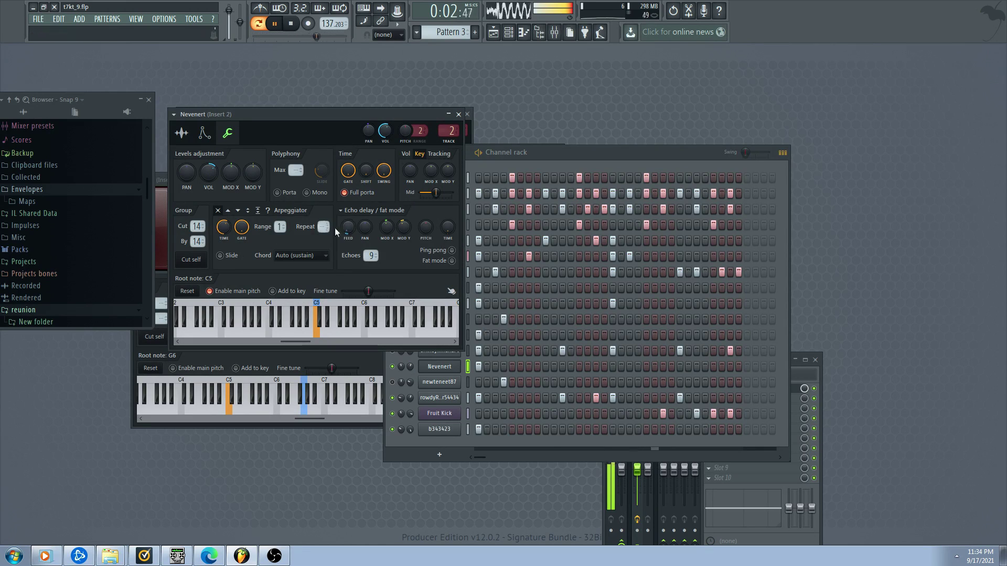
Bring Nevenert's echo feed back down to zero
mouse_move(347, 232)
left_mouse_down()
mouse_move(347, 210)
mouse_move(343, 235)
left_mouse_up()
scroll(231, 173, "up", 2)
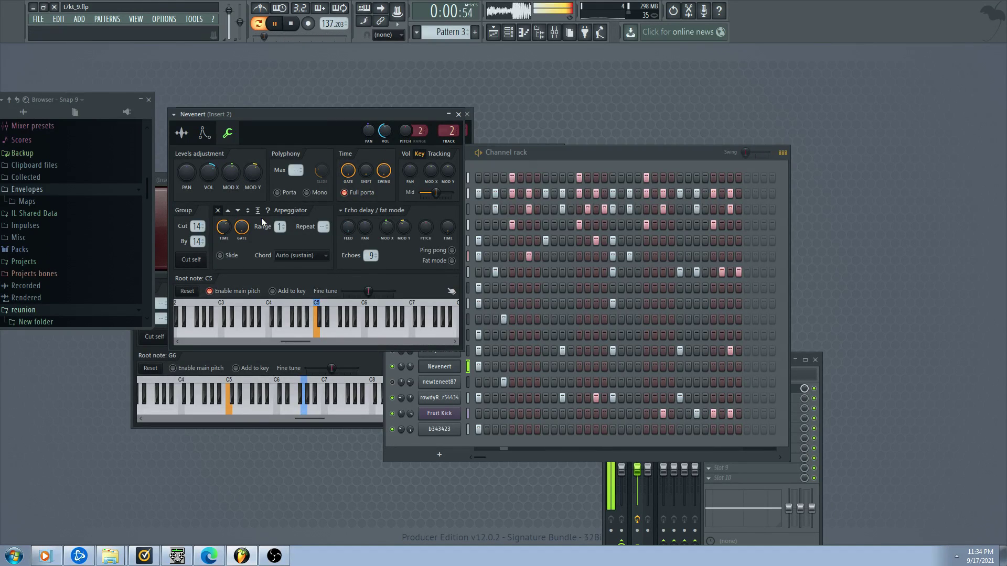
left_click(398, 387)
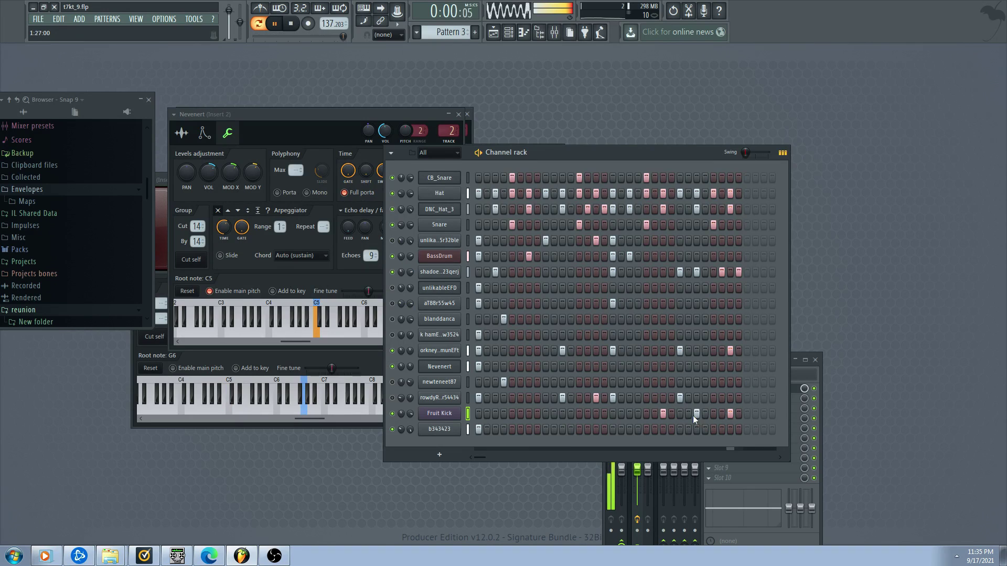
Lengthen the hold of Fruit Kick's volume envelope slightly and set its root note to F#5
left_click(439, 414)
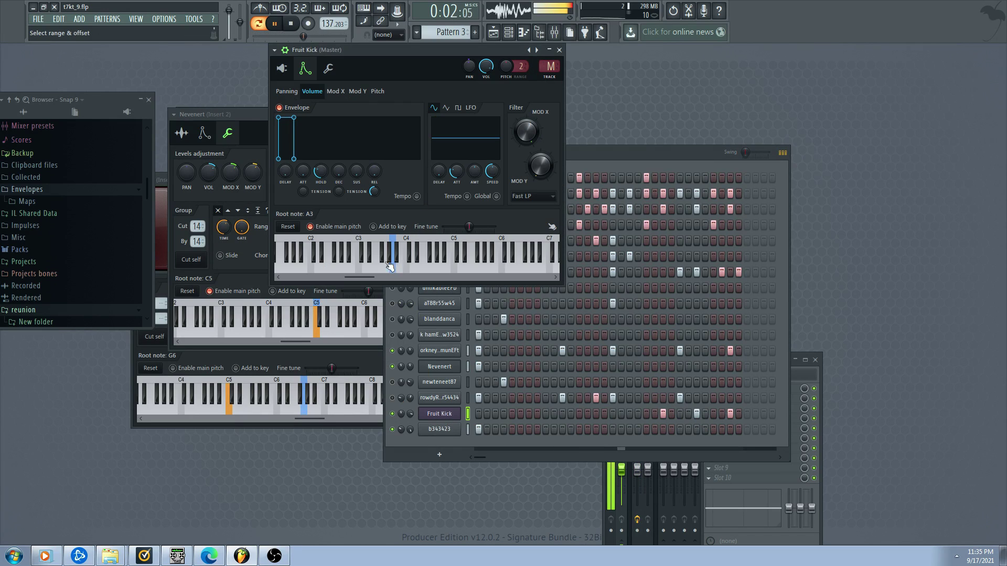
left_click_drag(323, 175, 317, 188)
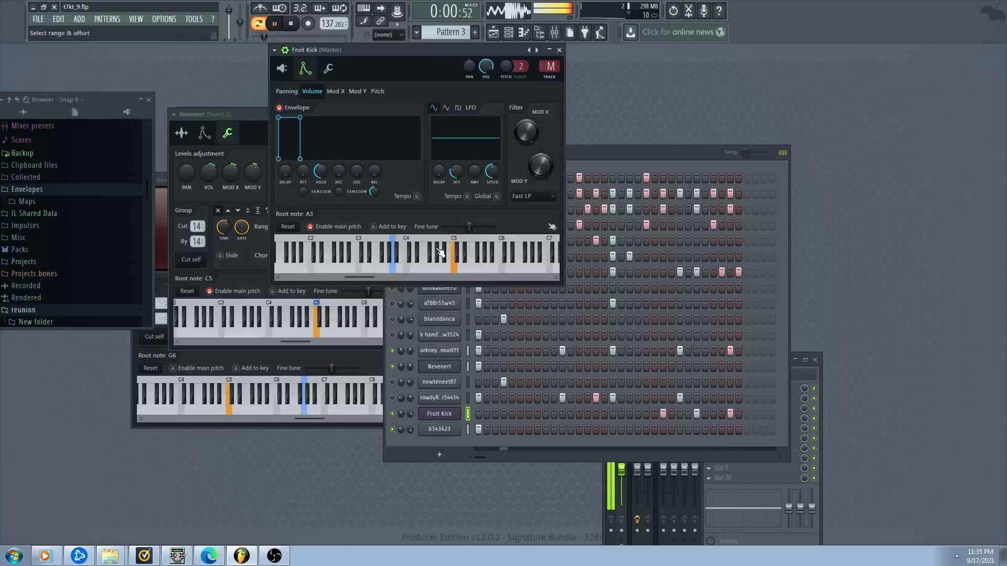
right_click(476, 250)
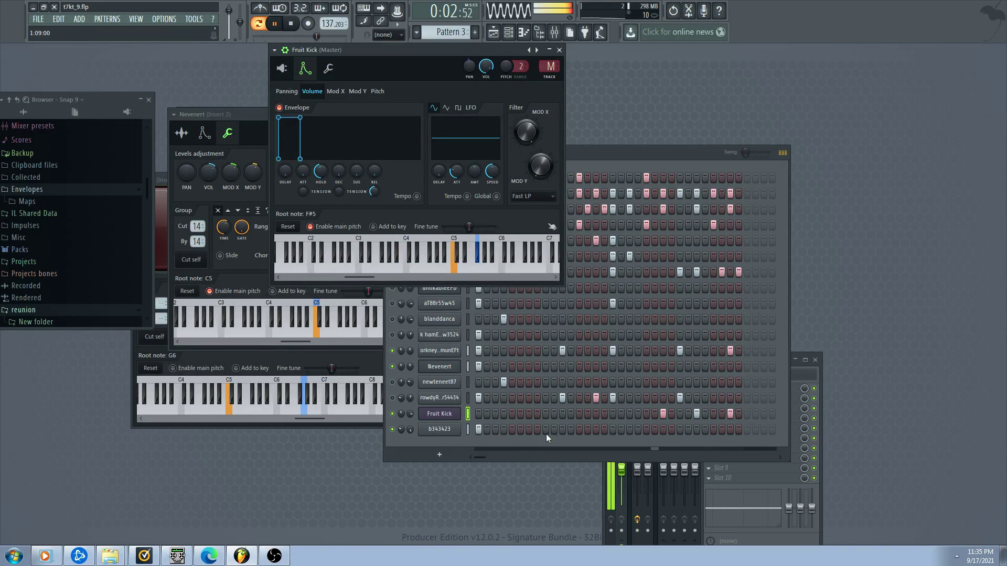
Move Fruit Kick's hit from step 27 to step 28, keeping its hit on step 31
left_click(722, 408)
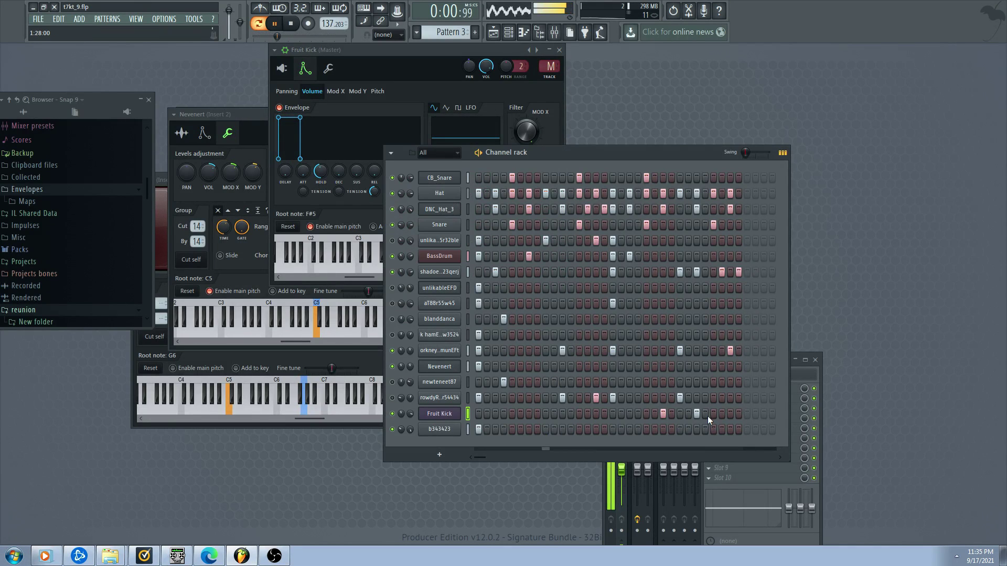
right_click(697, 414)
left_click(705, 414)
left_click(729, 414)
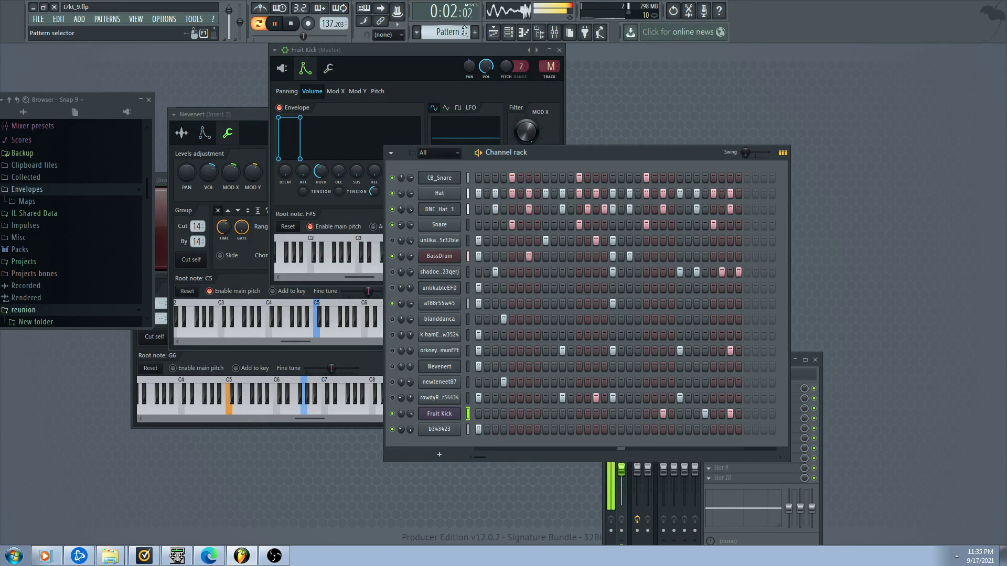
Switch to Pattern 1, unmute k hamE…w3524 and Nevenert, and mute Snare and BassDrum
scroll(464, 32, "down", 2)
left_click(392, 304)
left_click(393, 335)
left_click(393, 303)
left_click(393, 241)
left_click(393, 256)
left_click(394, 240)
left_click(394, 224)
left_click(393, 398)
Place Nevenert's only hit on step 3 of Pattern 1
left_click(479, 366)
left_click(487, 367)
left_click(486, 366)
left_click(495, 367)
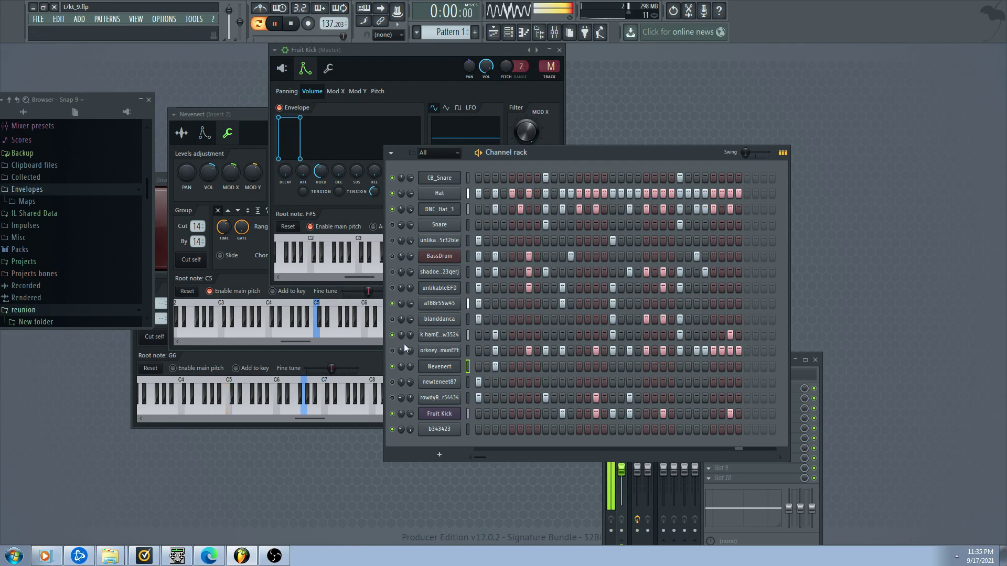
Unmute BassDrum and Snare, and move BassDrum's first two hits to steps 2 and 4
left_click(393, 257)
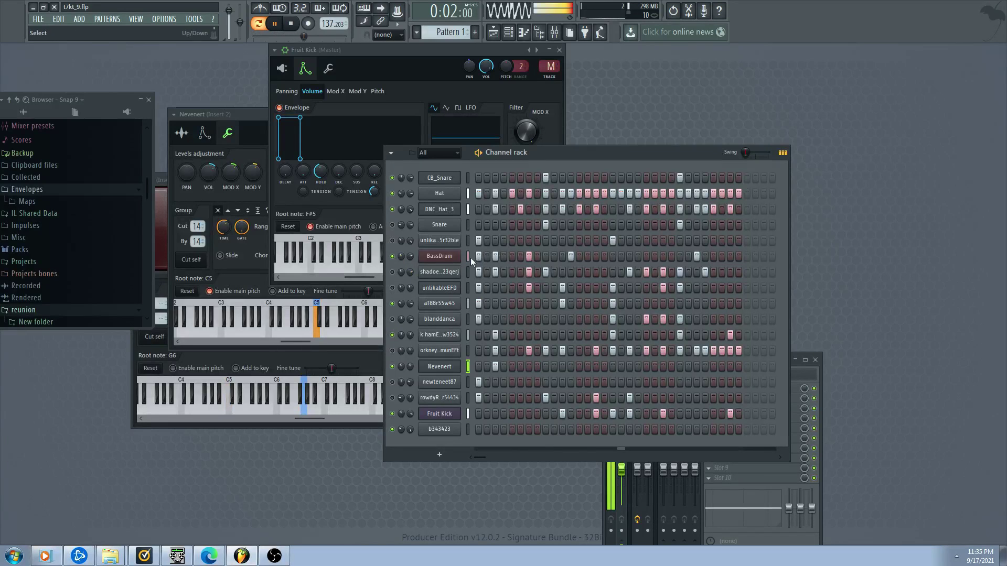
left_click(488, 256)
right_click(495, 258)
left_click(505, 259)
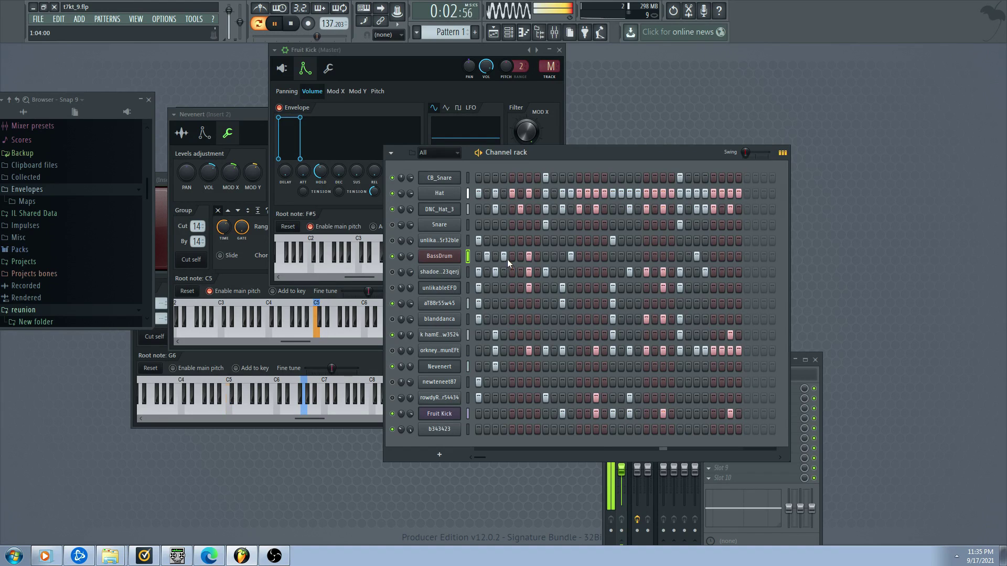
left_click(392, 224)
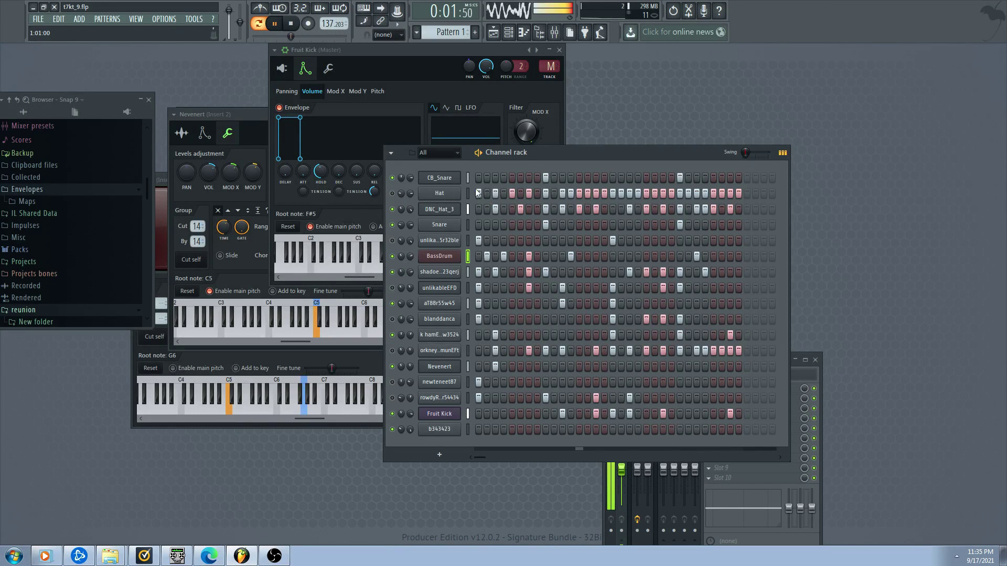
left_click(392, 241)
left_click(467, 240)
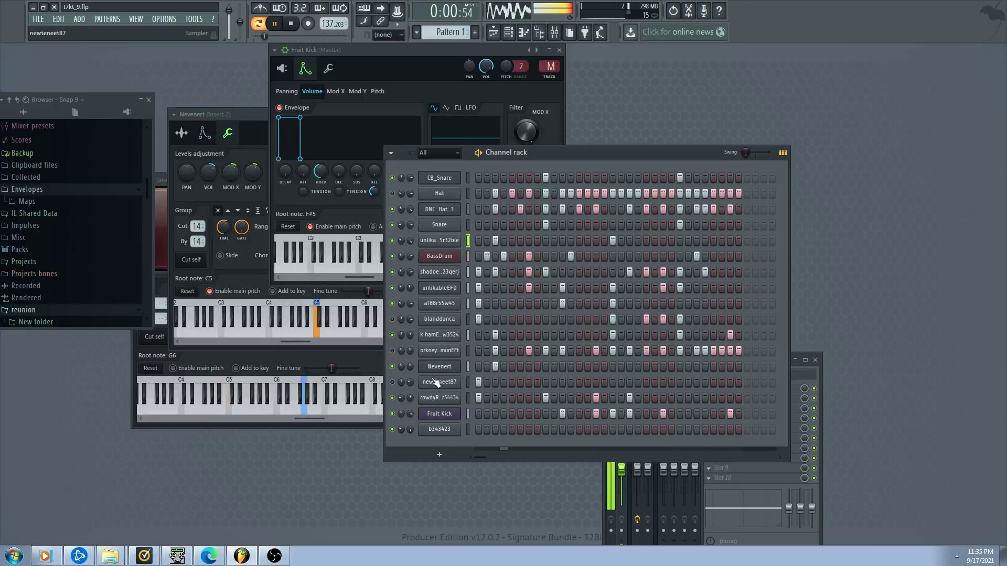
left_click(392, 382)
right_click(479, 384)
right_click(477, 396)
left_click(495, 384)
left_click(496, 399)
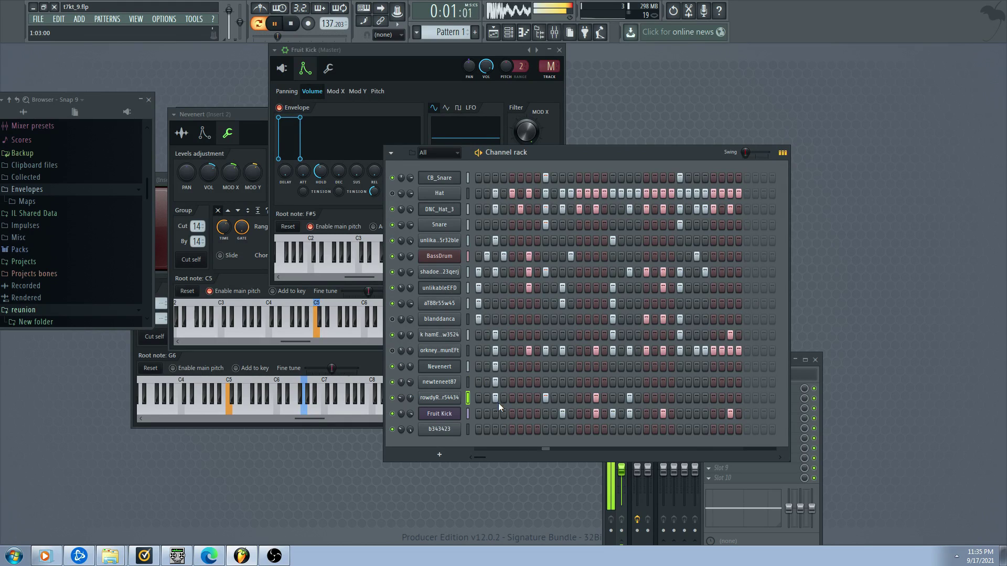
Mute k hamE…w3524 and Nevenert, and lower the sustain of orkneysfallenmunEFt's volume envelope
left_click(393, 334)
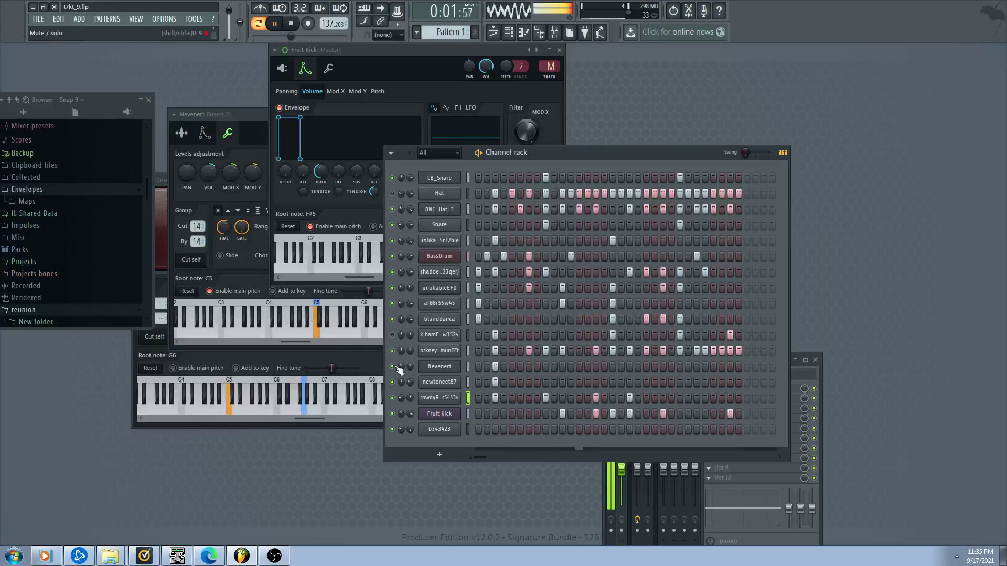
left_click(436, 355)
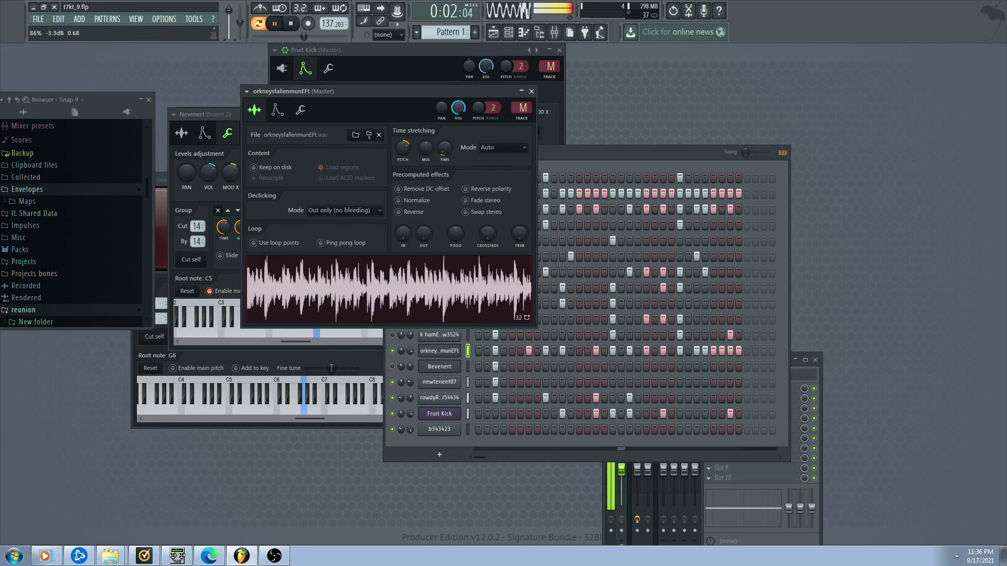
left_click(278, 109)
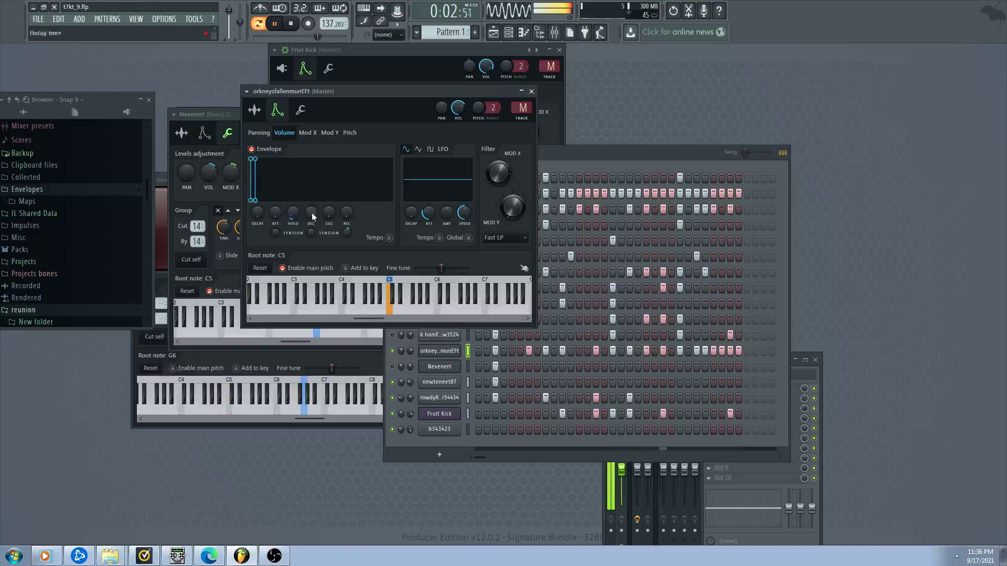
left_click_drag(311, 212, 311, 231)
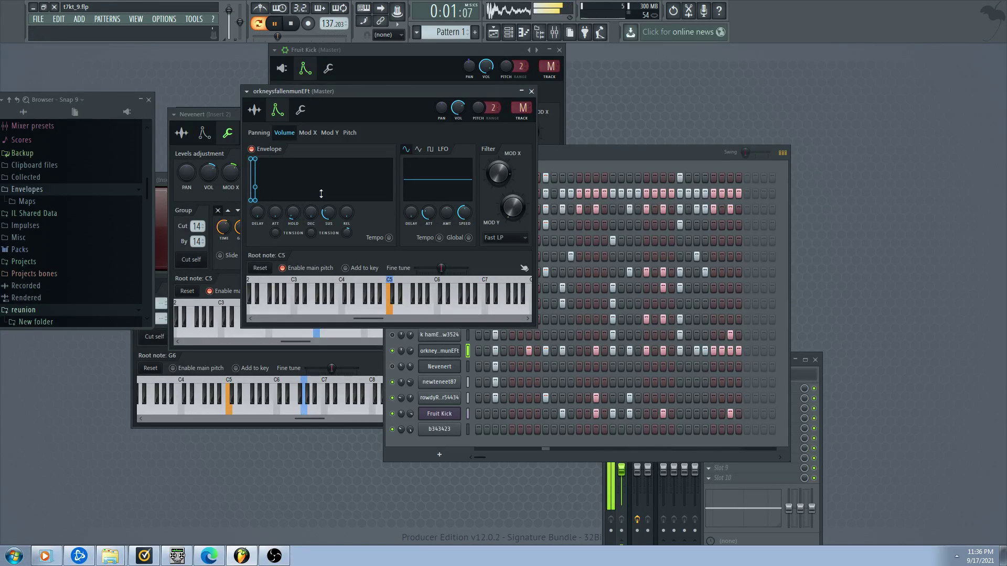
Remove orkney…munEFt's hits on steps 30 to 32, mute Fruit Kick and b343423, and unmute Nevenert
left_click(398, 380)
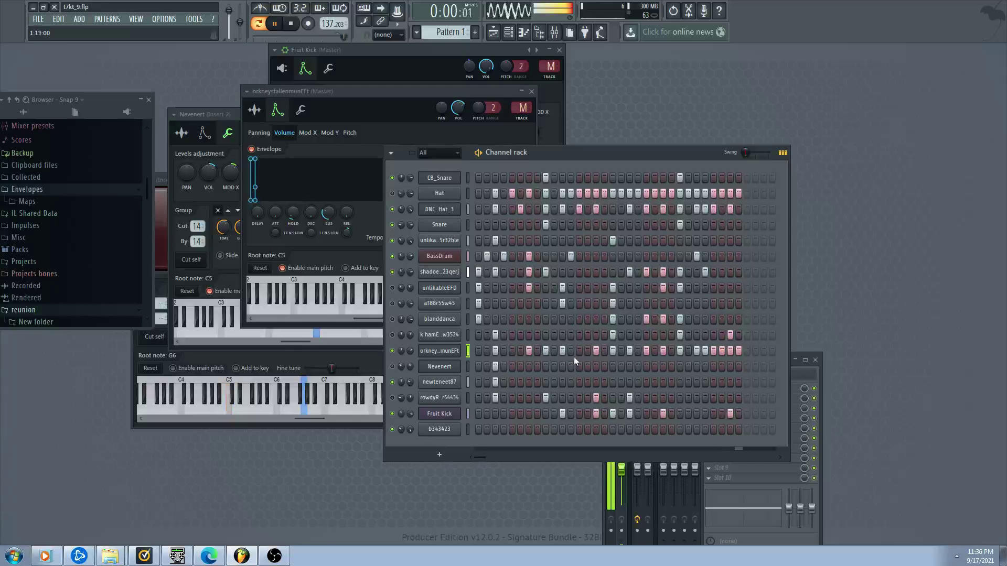
left_click_drag(722, 352, 739, 352)
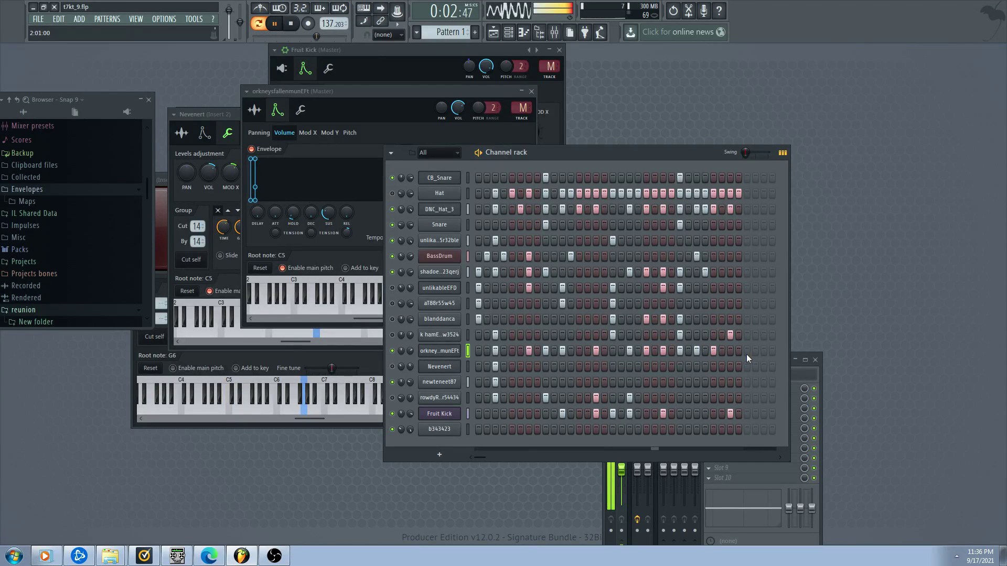
left_click(392, 415)
left_click(392, 430)
left_click(392, 367)
Raise the sustain of orkneysfallenmunEFt's volume envelope slightly and show its miscellaneous channel settings
left_click(451, 351)
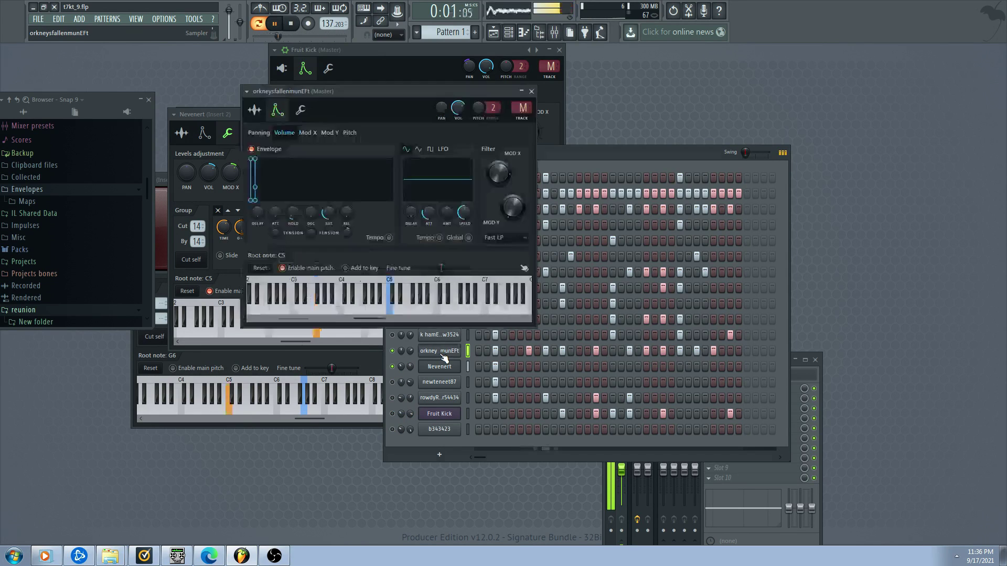
left_click_drag(328, 213, 328, 208)
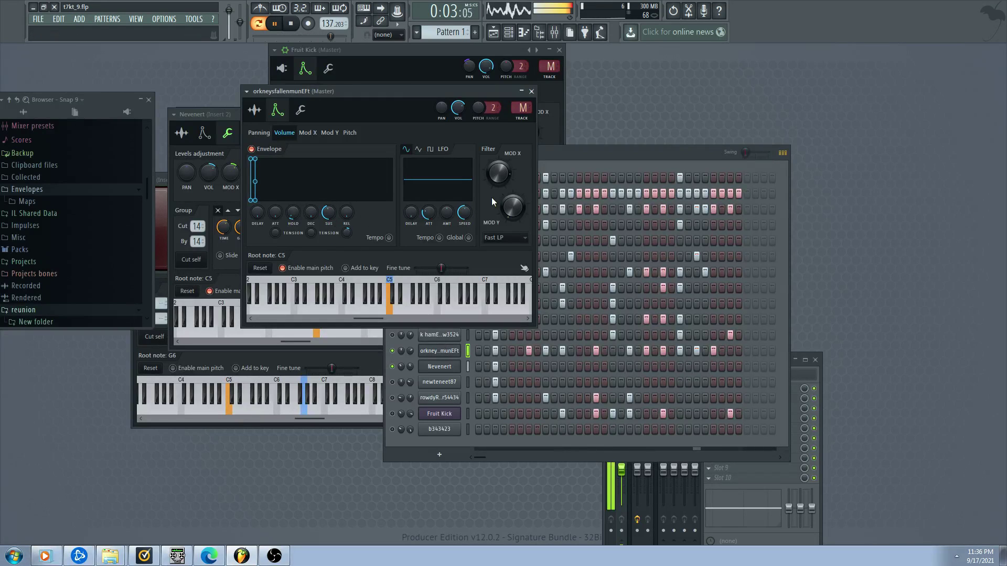
left_click_drag(498, 173, 498, 168)
left_click(301, 110)
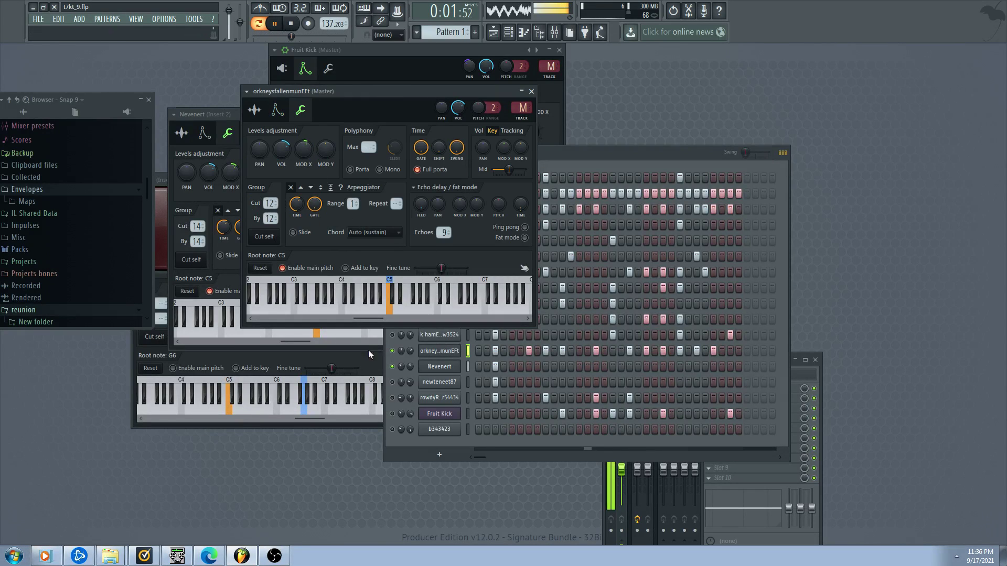
left_click(392, 414)
left_click(393, 398)
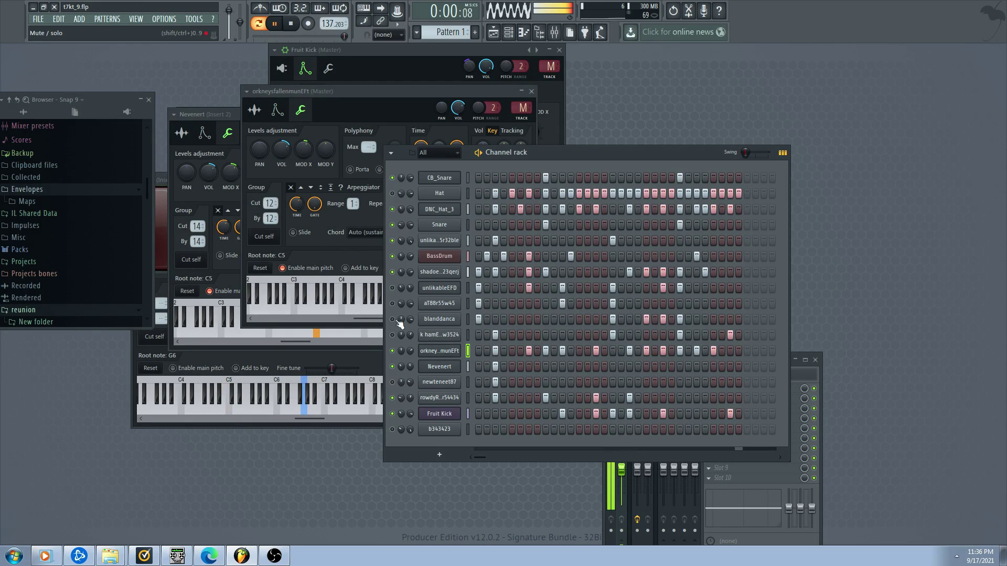
left_click(393, 319)
left_click(394, 303)
left_click_drag(397, 283, 395, 259)
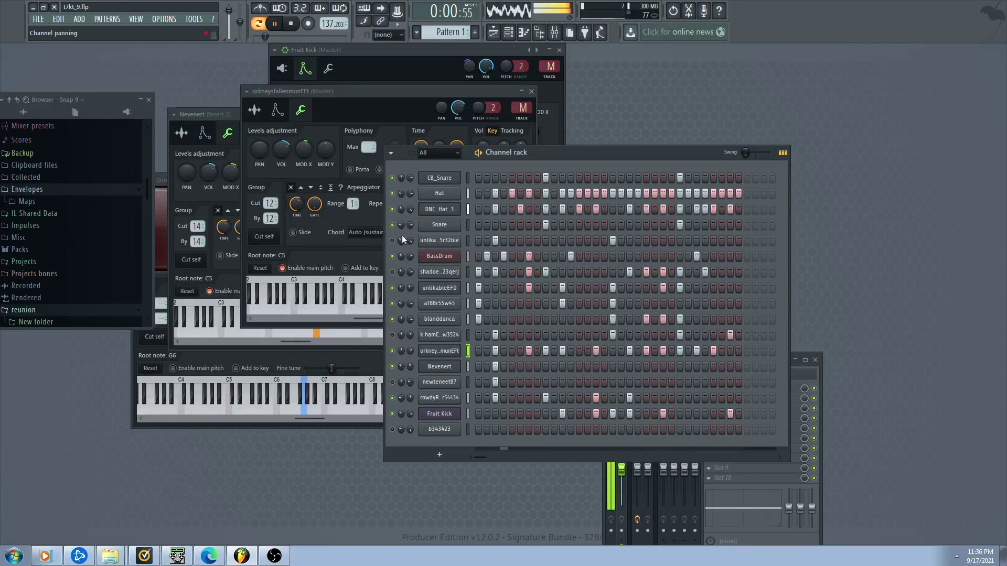
Clear Hat's existing hits and place new ones on every even step from 2 to 32
left_click_drag(573, 196, 849, 179)
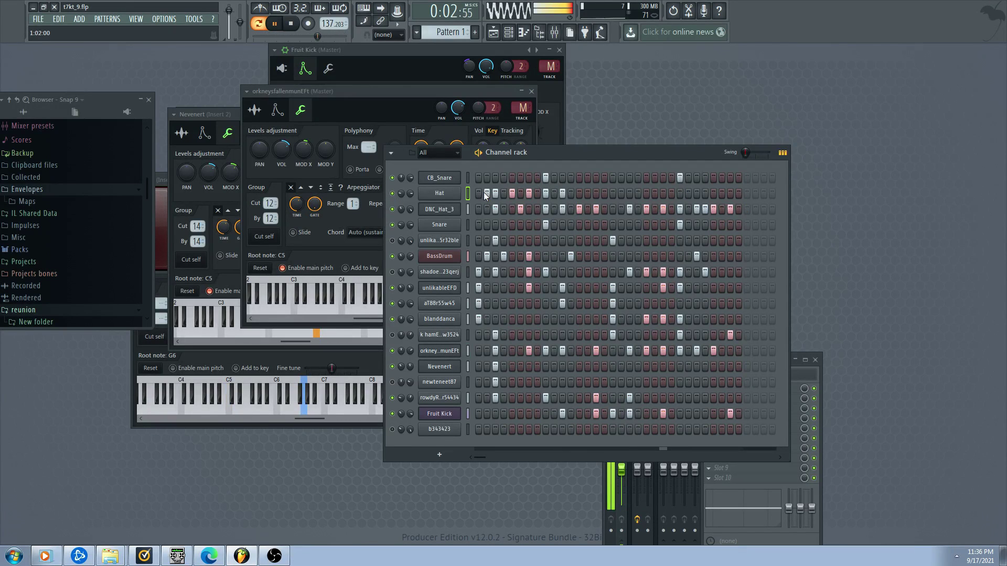
left_click(504, 193)
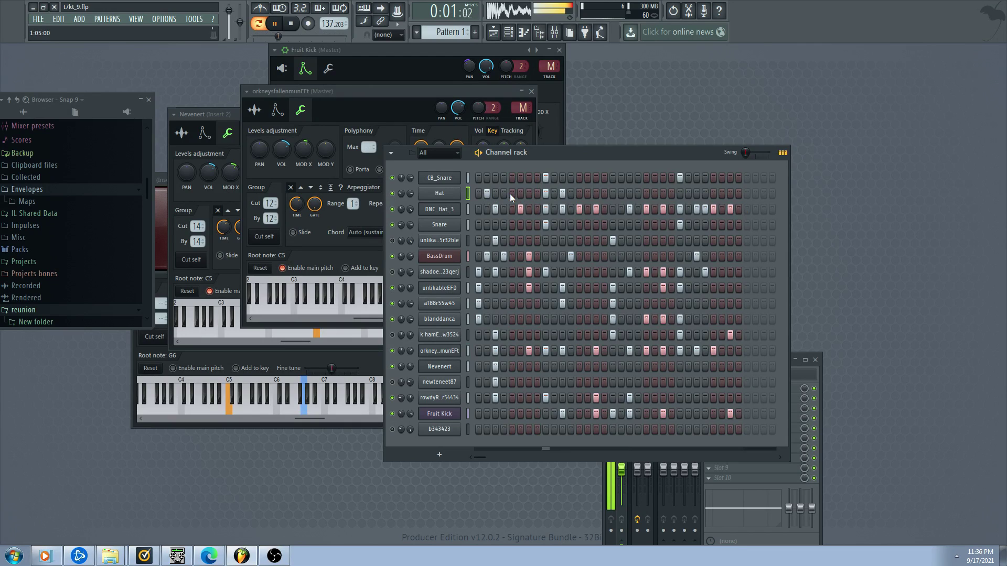
left_click(521, 192)
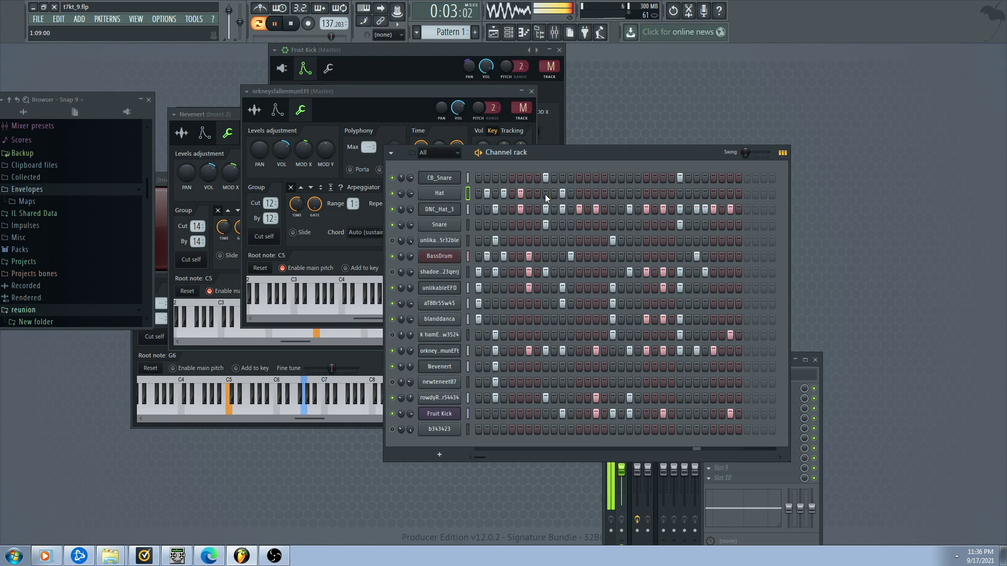
left_click(538, 194)
left_click(556, 194)
left_click(604, 193)
left_click(621, 194)
left_click(638, 194)
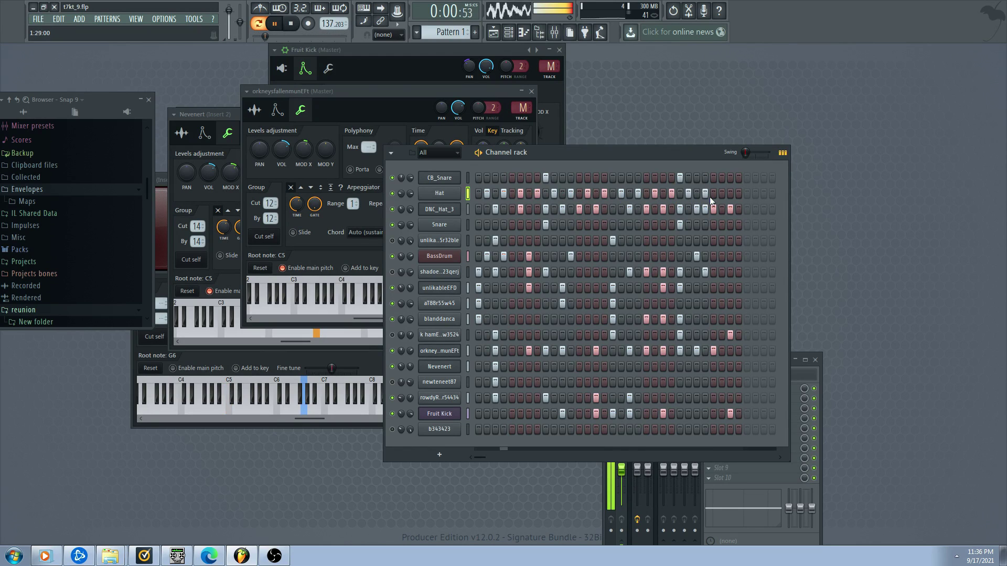
left_click(739, 193)
Raise the hold of Hat's volume envelope slightly and set its root note to E4
left_click(439, 192)
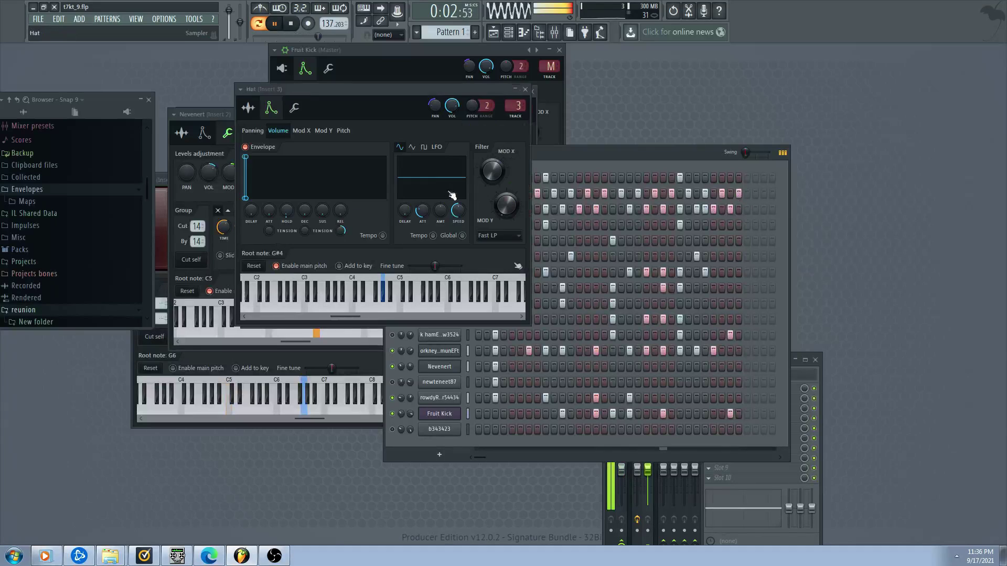
left_click_drag(284, 209, 284, 203)
right_click(366, 305)
left_click(402, 398)
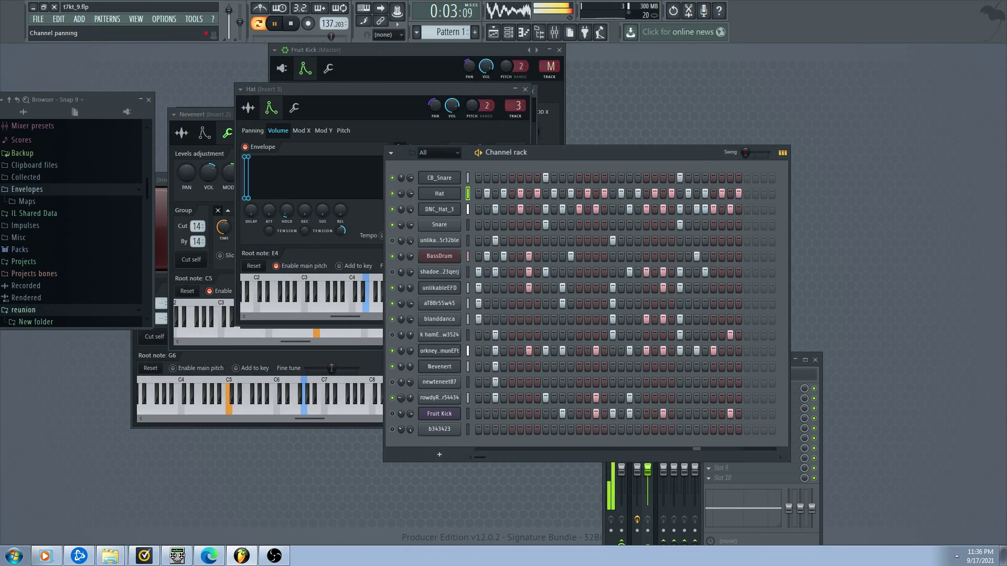
left_click(392, 366)
left_click(392, 350)
left_click(392, 334)
left_click(392, 318)
left_click(392, 303)
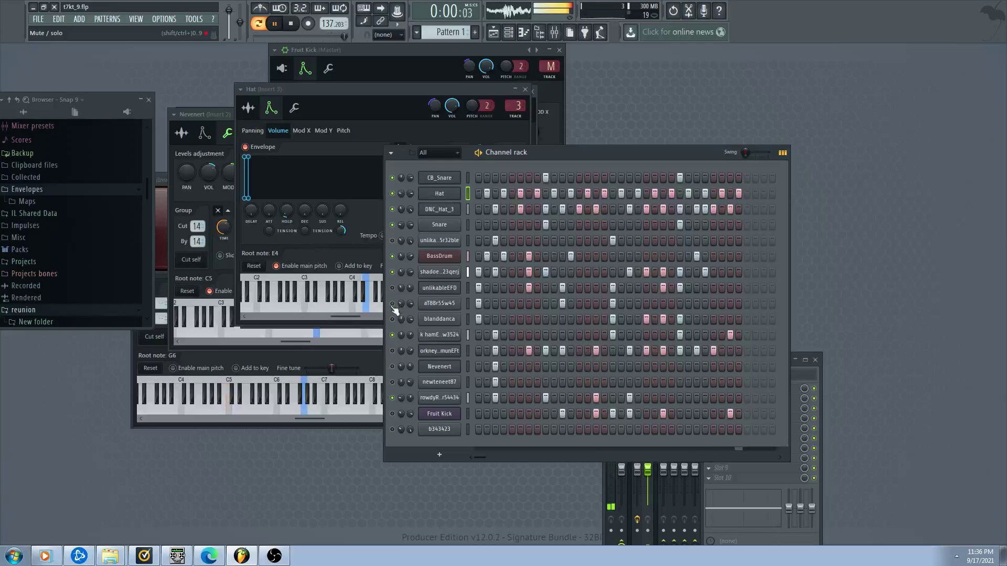
left_click(392, 397)
left_click(392, 334)
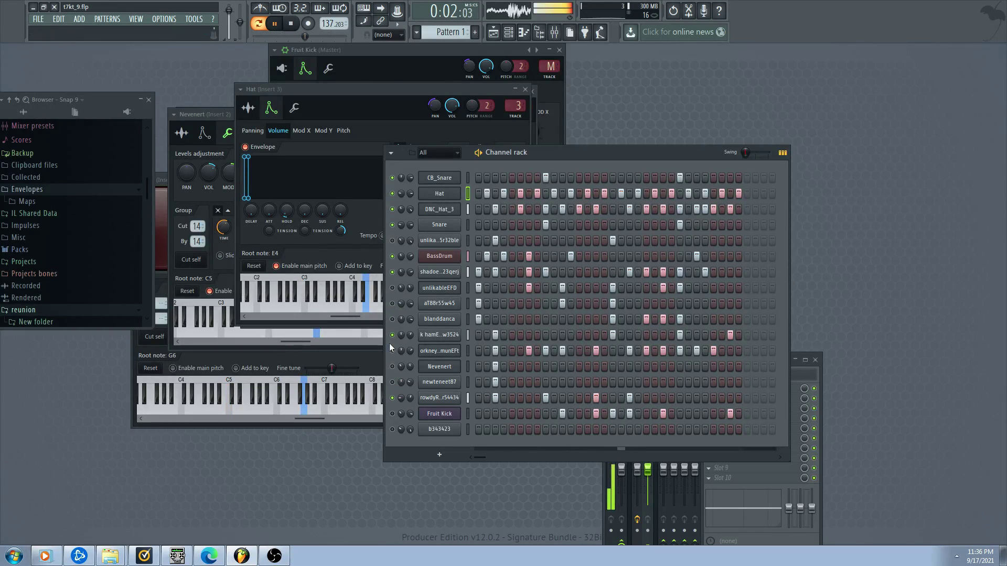
Reduce the sustain of Hat's volume envelope to about half with no hold, unmute Nevenert and orkney…munEFt, and select orkney…munEFt
left_click_drag(323, 211, 323, 193)
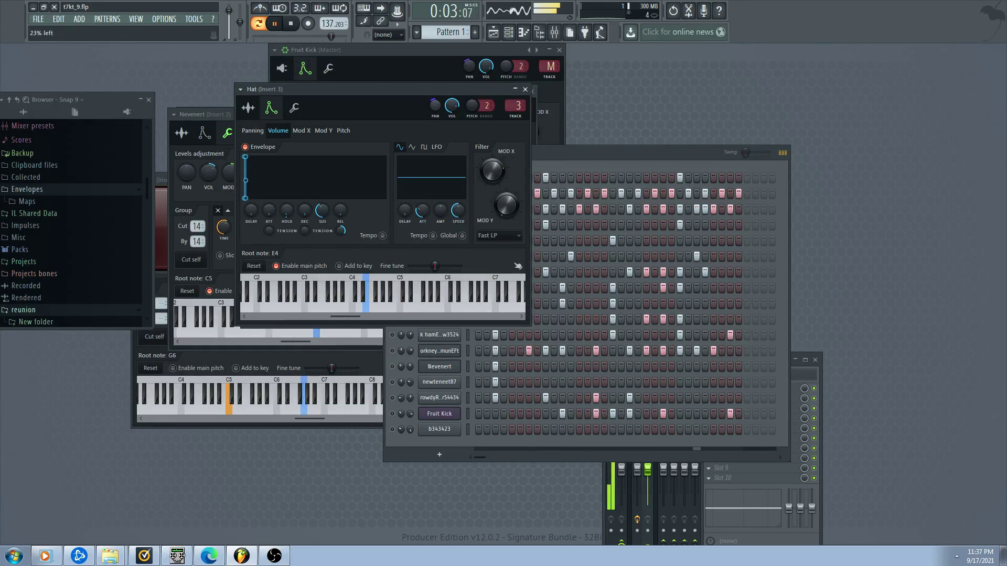
left_click(394, 369)
left_click(394, 368)
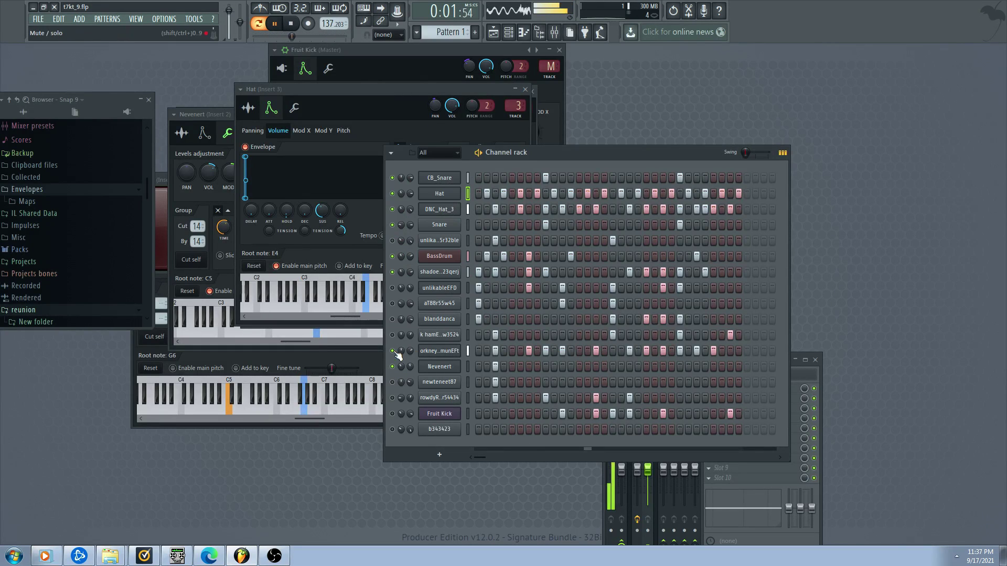
left_click(468, 350)
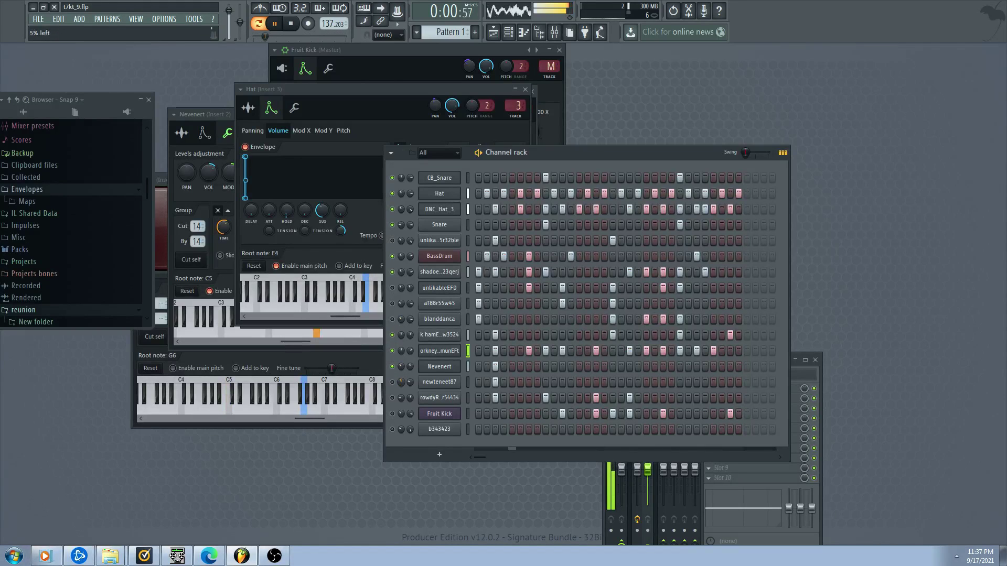
left_click(392, 351)
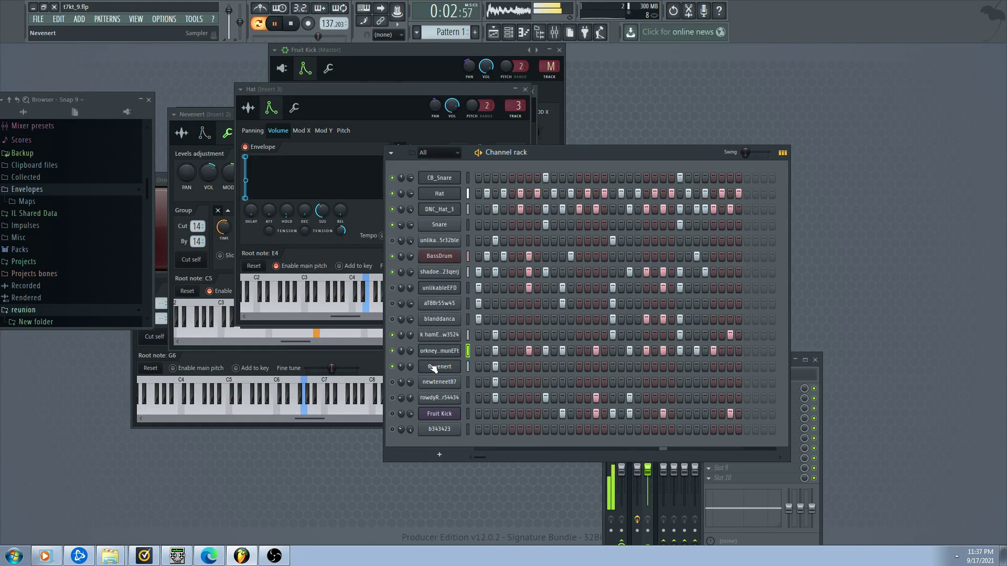
left_click(435, 367)
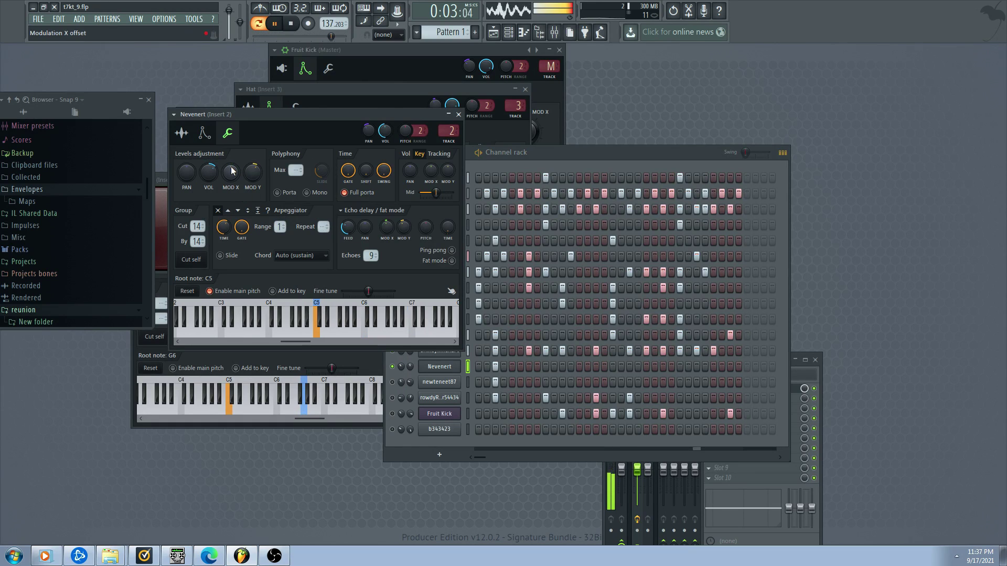
left_click_drag(359, 128, 364, 113)
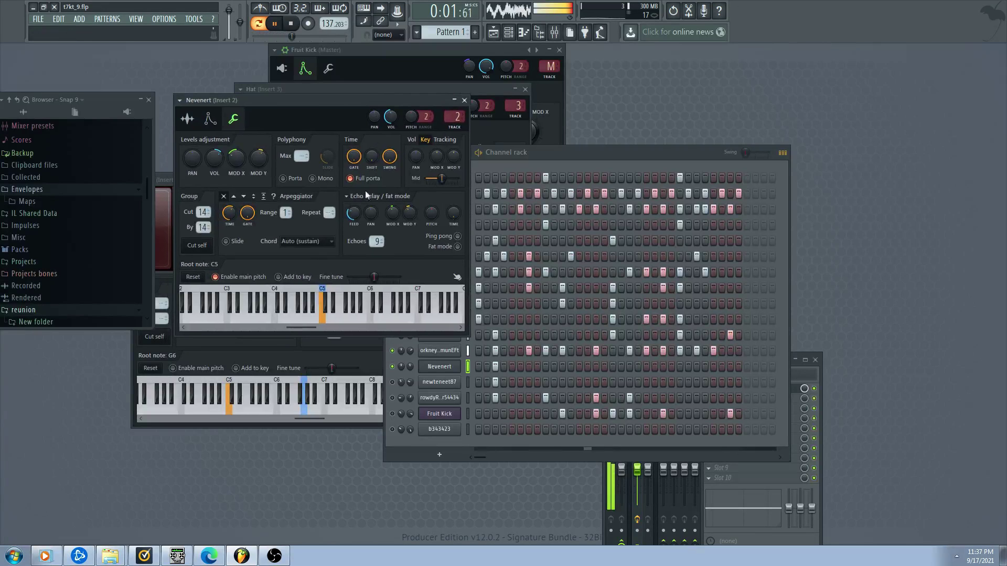
Unmute unlika…5c32ble, Fruit Kick and blanddanca, and mute aT88r55w45 and rowdyR…r54434
left_click(396, 382)
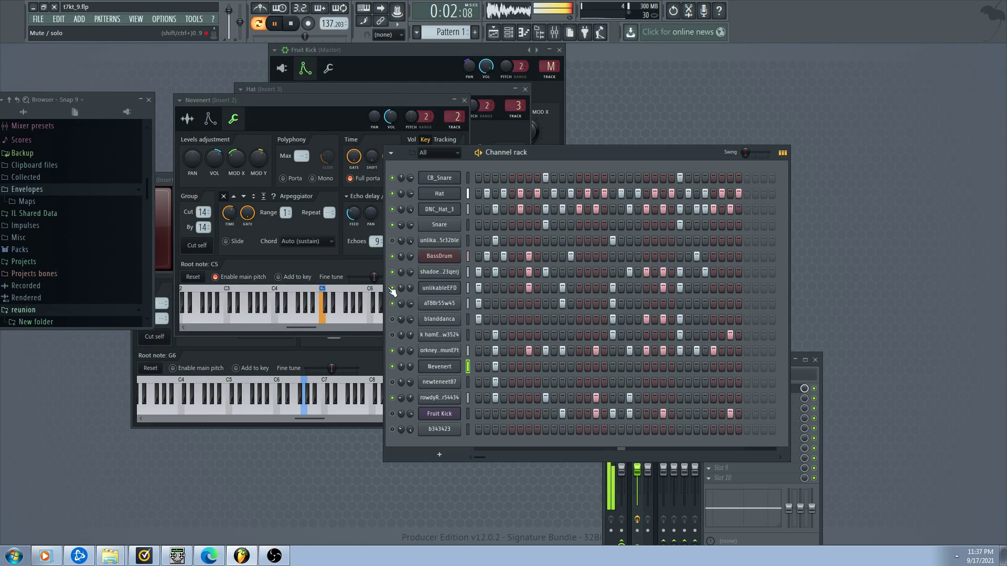
left_click(392, 241)
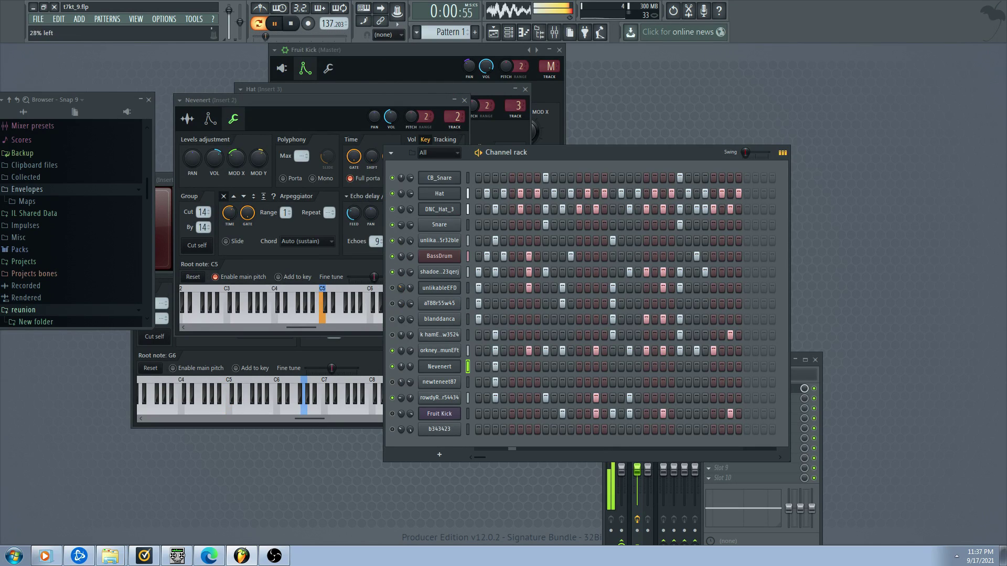
left_click(392, 414)
left_click(391, 397)
left_click(392, 351)
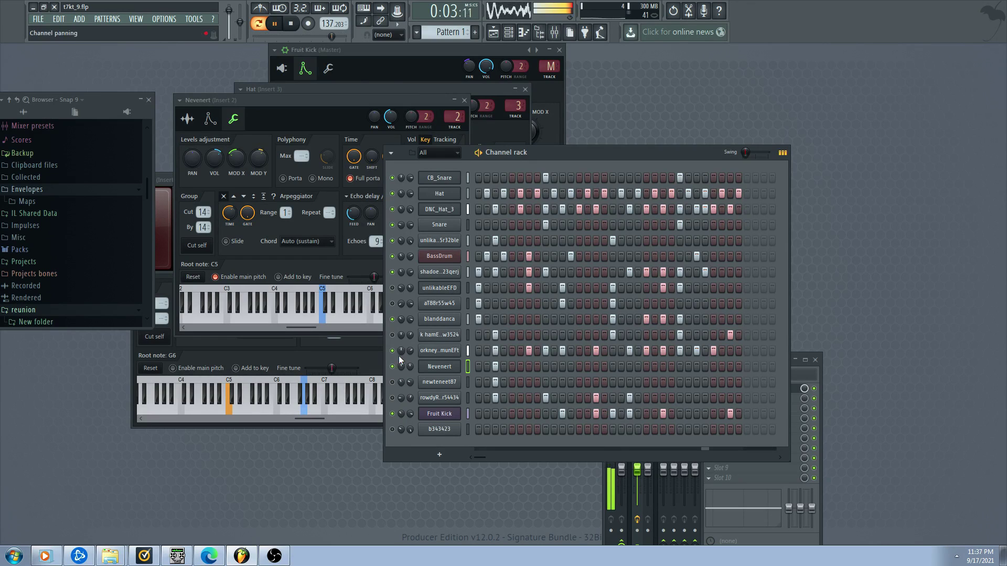
left_click(382, 328)
left_click(395, 399)
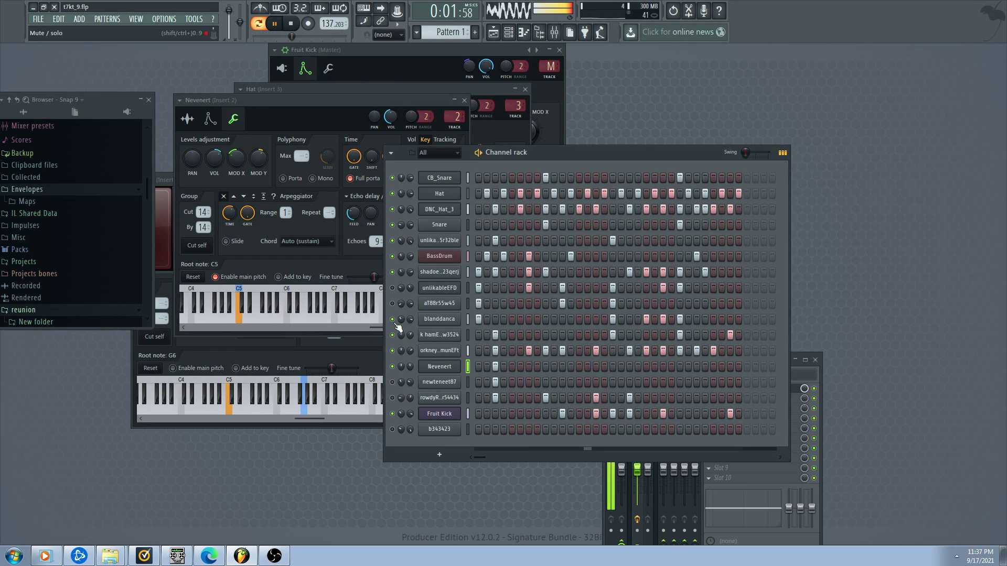
Reduce Nevenert's echo delay feed to zero and open its pitch envelope
left_click(375, 224)
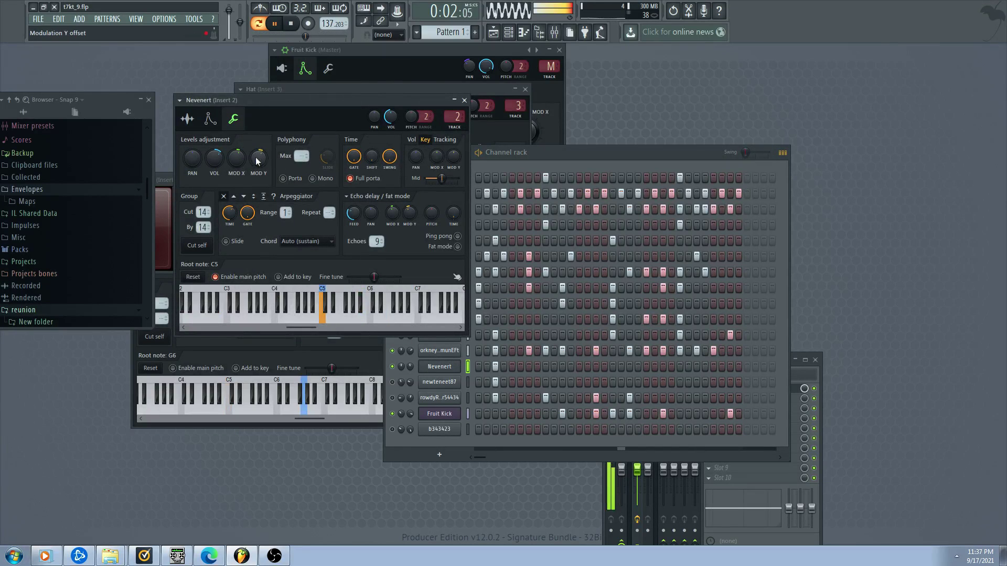
left_click_drag(354, 213, 354, 247)
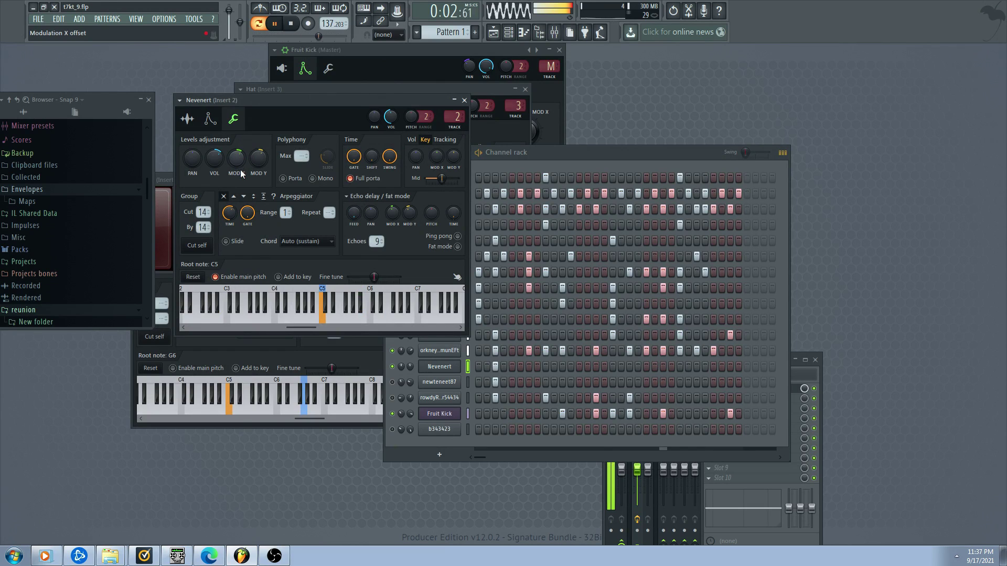
left_click(210, 118)
left_click(262, 141)
left_click(283, 141)
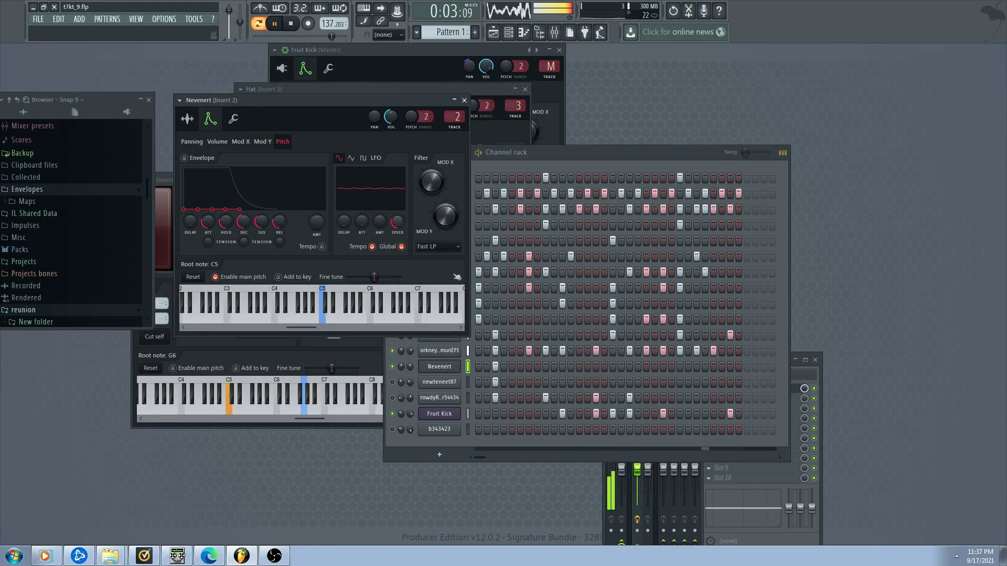
left_click(404, 403)
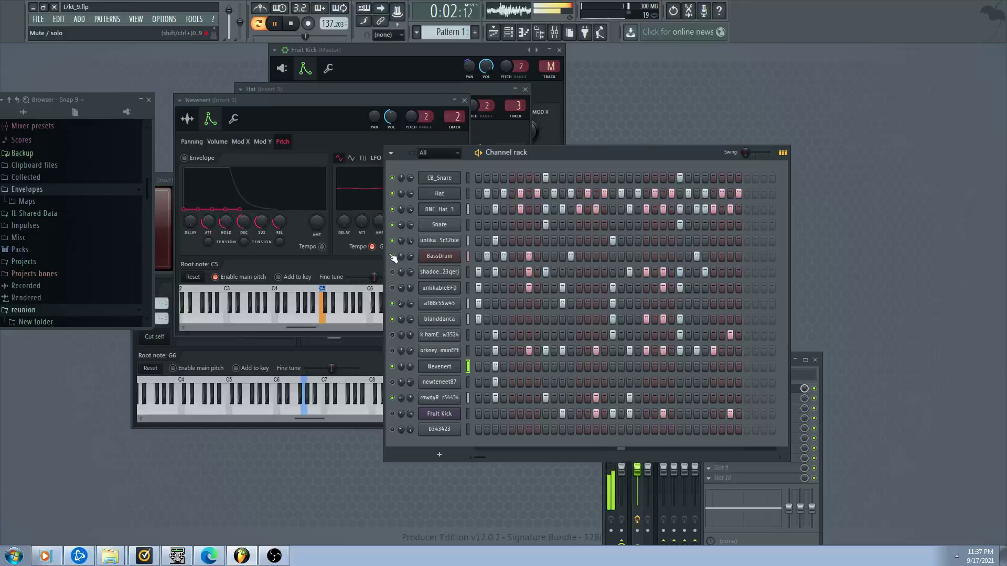
left_click(392, 194)
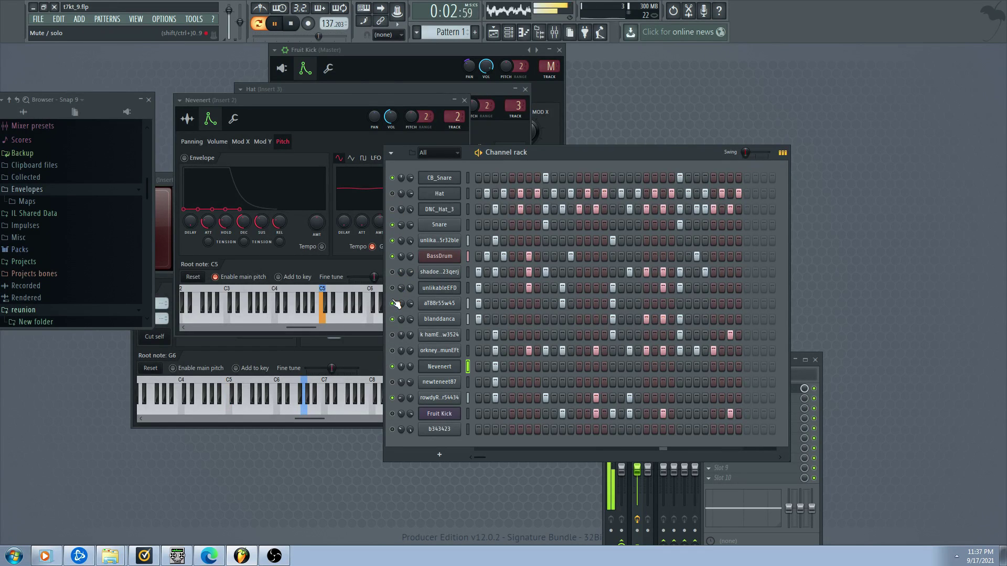
left_click(436, 396)
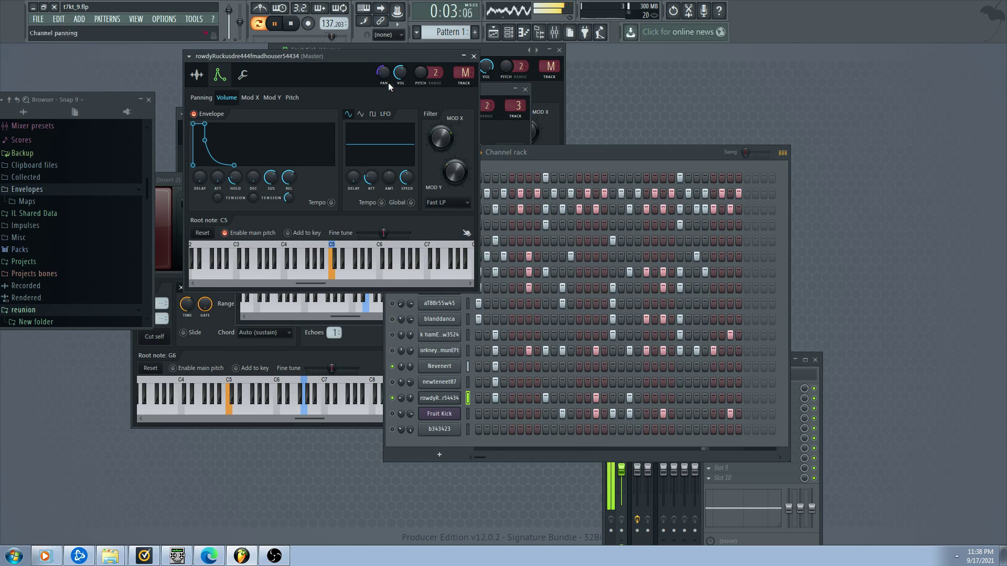
left_click_drag(375, 73, 382, 58)
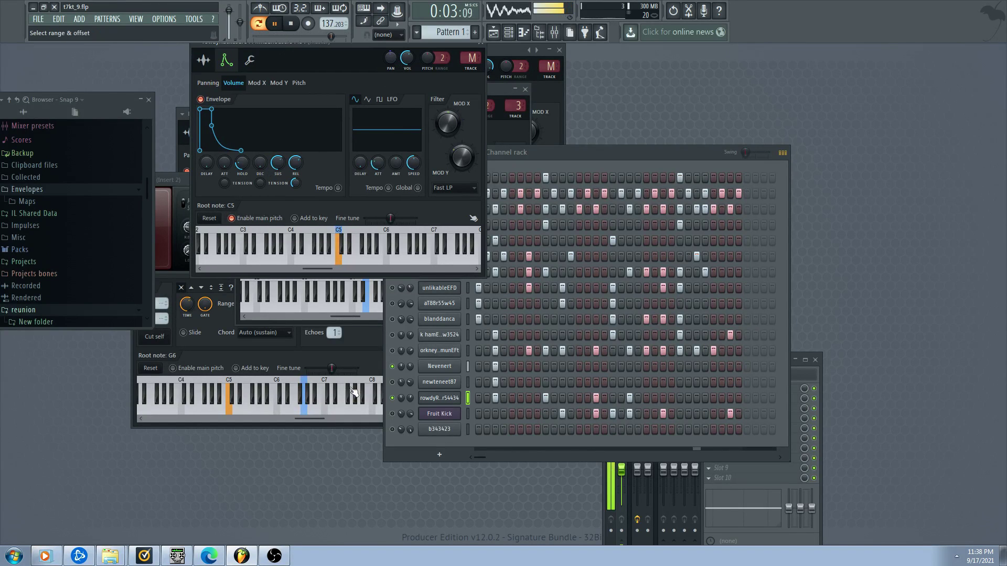
left_click(397, 401)
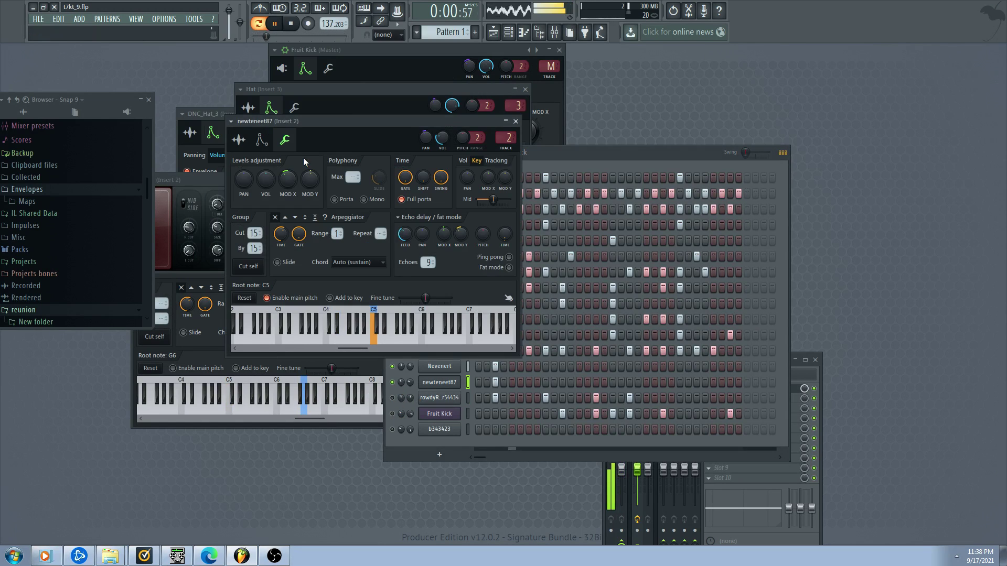
Adjust newteneet87's Mod X offset and volume, and try a Mod Y LFO with raised amount and reduced speed
left_click_drag(286, 180, 269, 173)
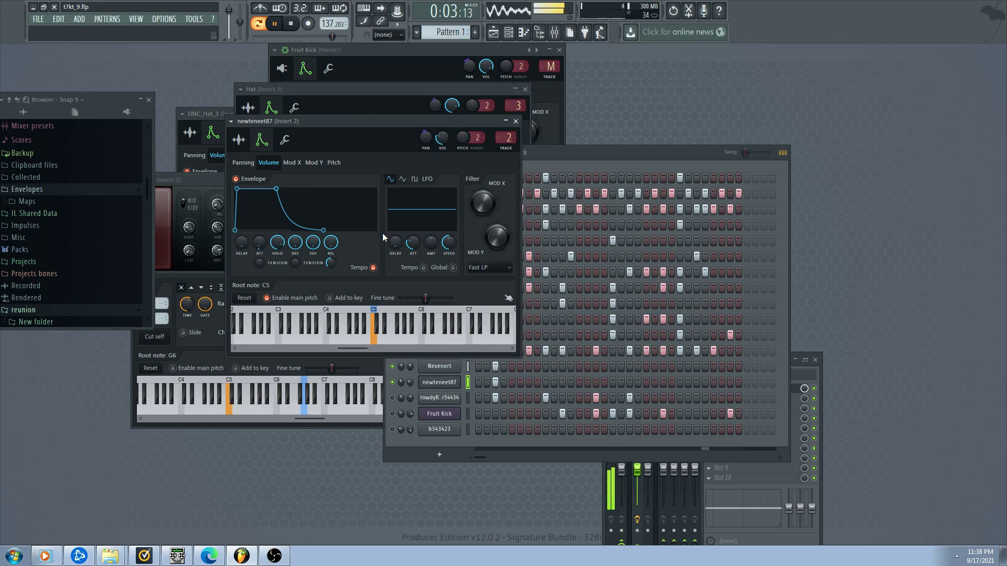
left_click(334, 163)
left_click(315, 163)
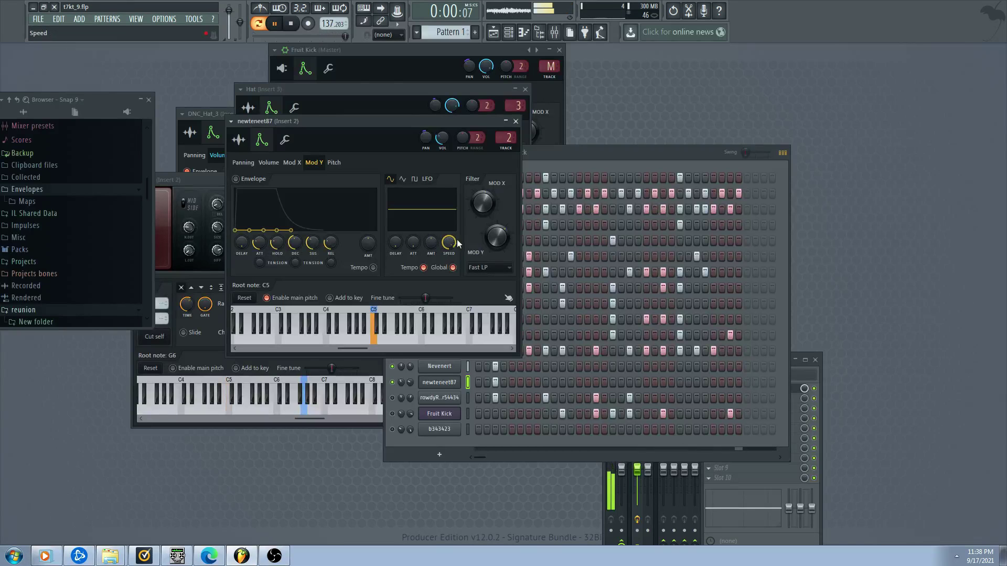
left_click_drag(430, 242, 448, 255)
left_click_drag(442, 138, 442, 133)
mouse_move(449, 242)
left_mouse_down()
mouse_move(449, 230)
mouse_move(451, 251)
left_mouse_up()
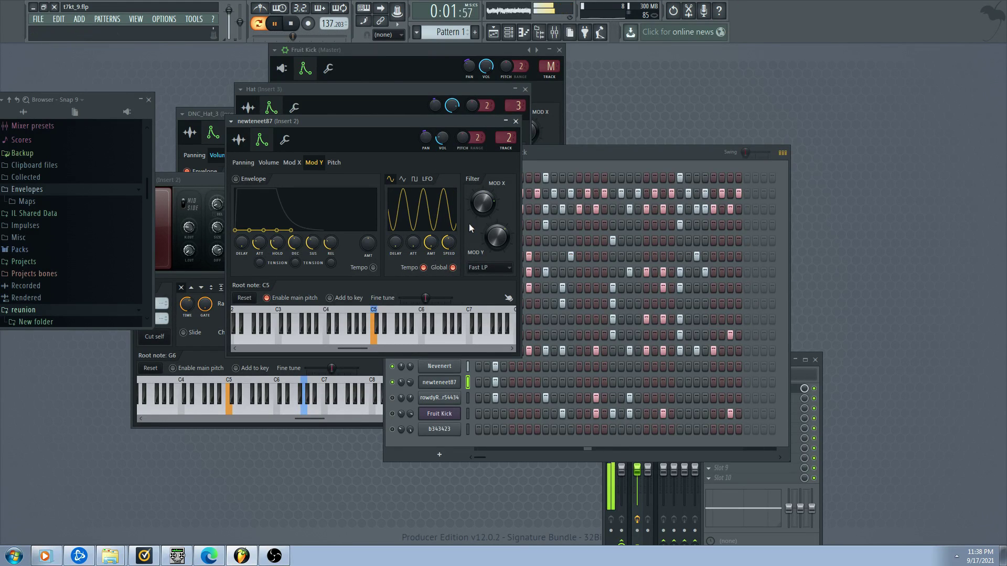
Return newteneet87's Mod Y LFO amount to zero and centre its panning
left_click_drag(431, 246, 427, 239)
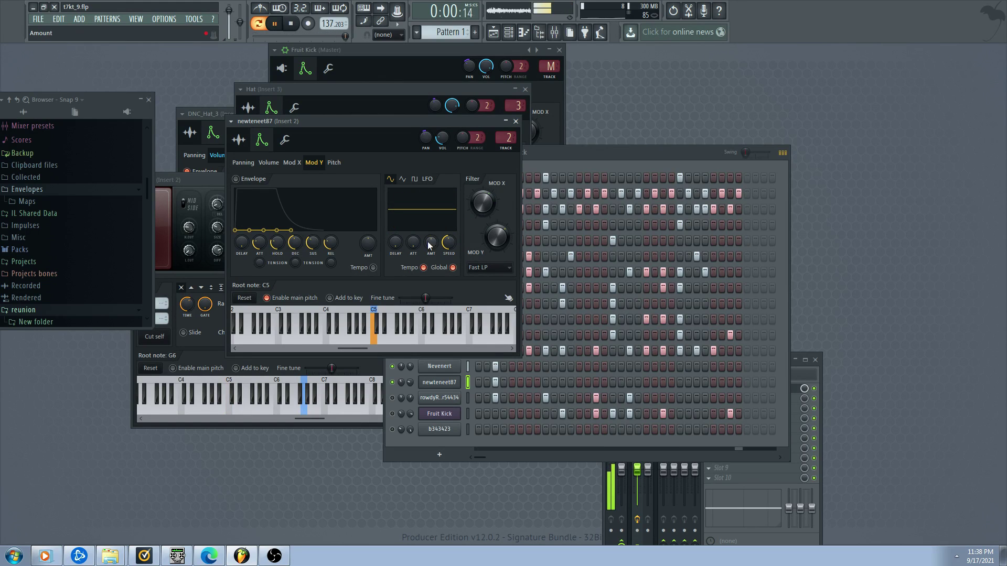
left_click_drag(427, 140, 427, 136)
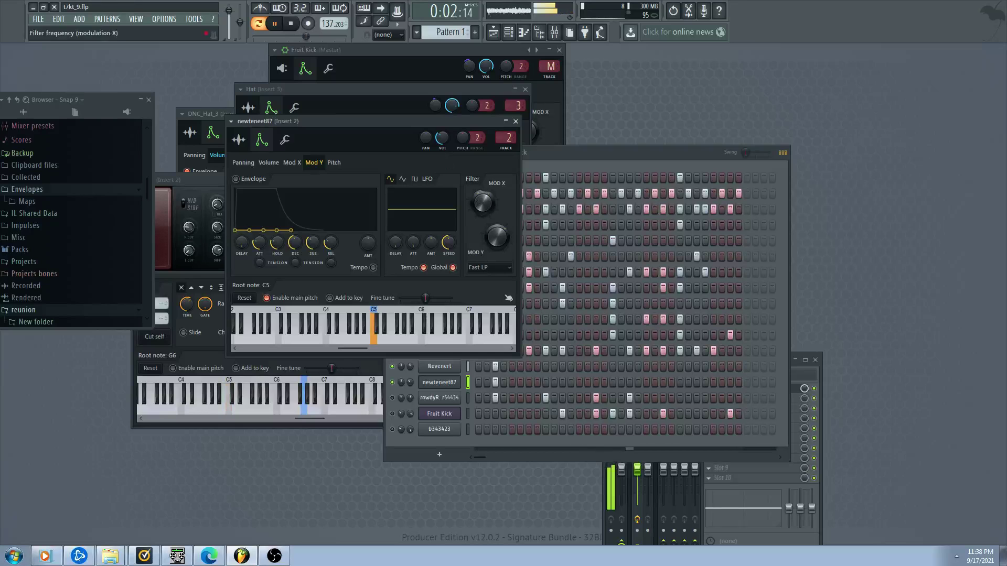
left_click(284, 139)
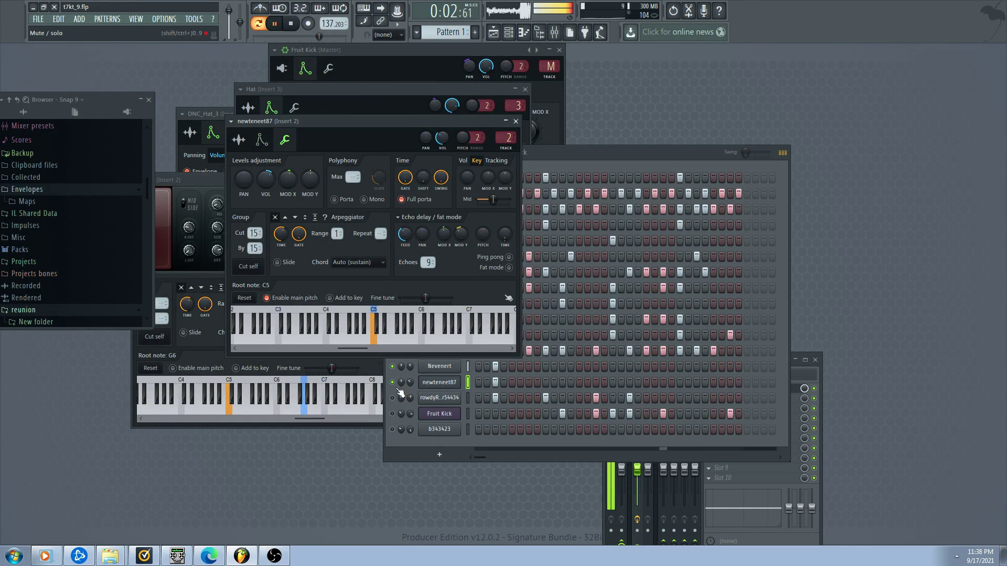
Review Nevenert's volume envelope and try adjusting newteneet87's Mod X offset
left_click(388, 452)
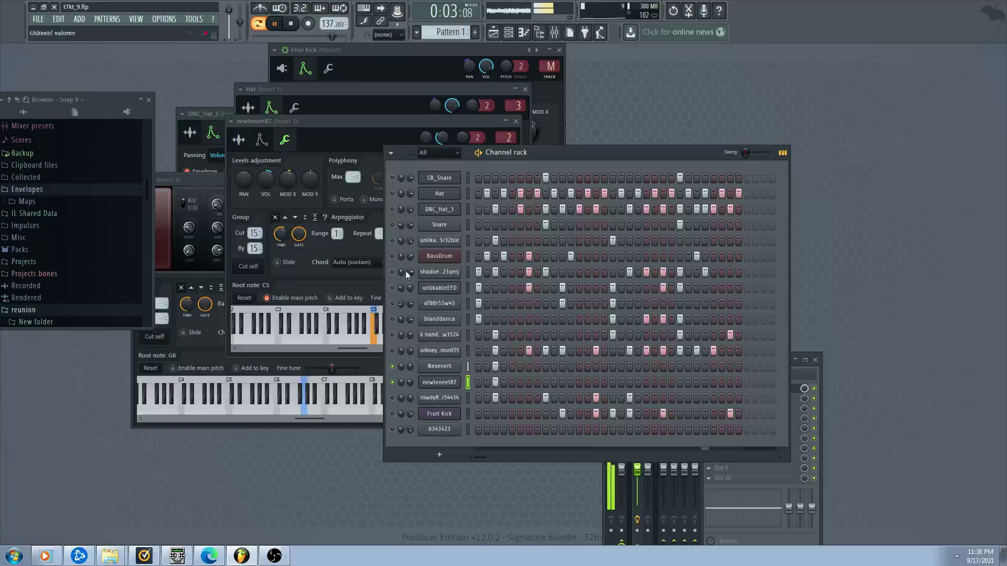
left_click(439, 366)
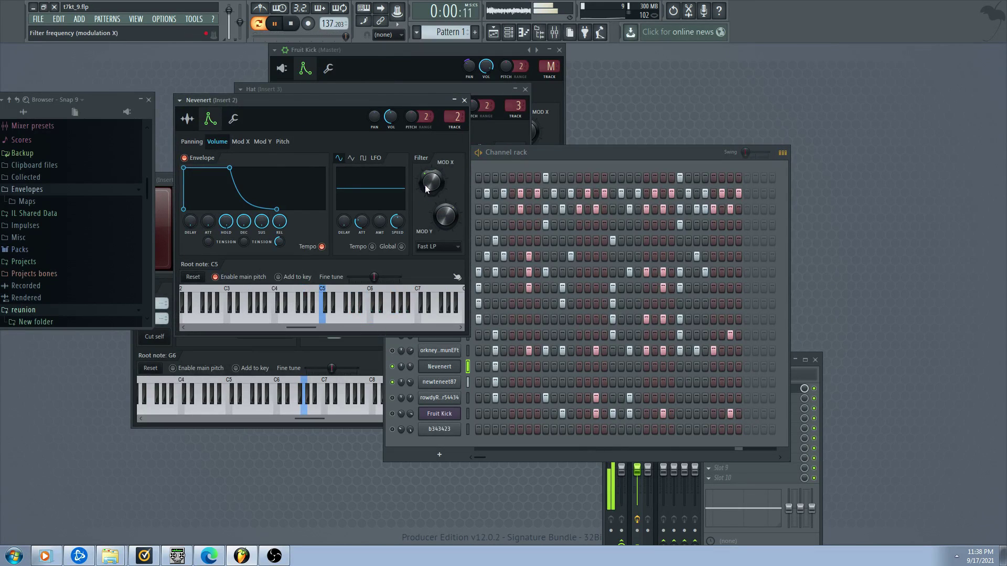
left_click(440, 381)
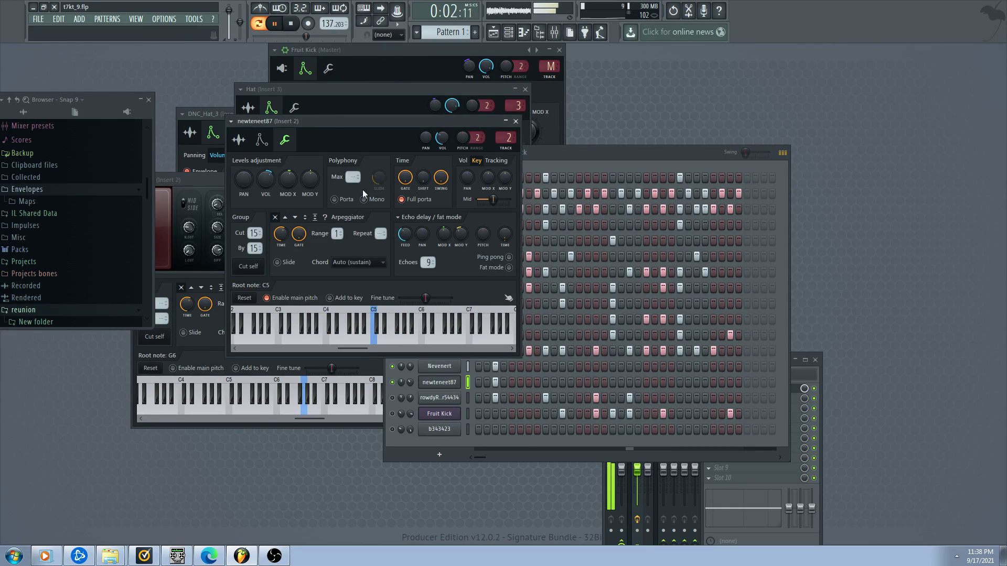
mouse_move(286, 192)
left_mouse_down()
mouse_move(287, 174)
mouse_move(289, 186)
left_mouse_up()
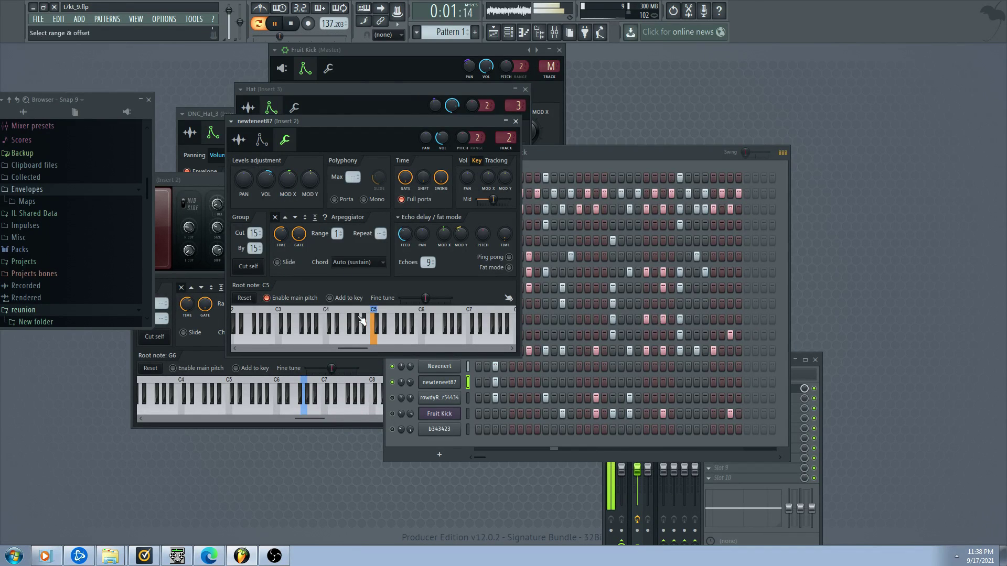
Mute Nevenert and change the Out fade in its sample's precomputed effects
left_click(393, 367)
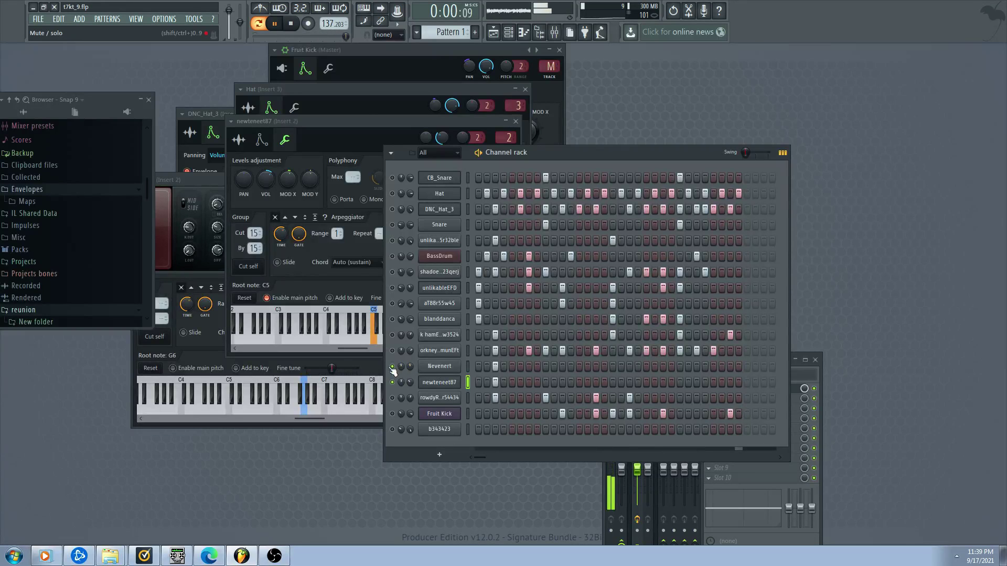
left_click(440, 366)
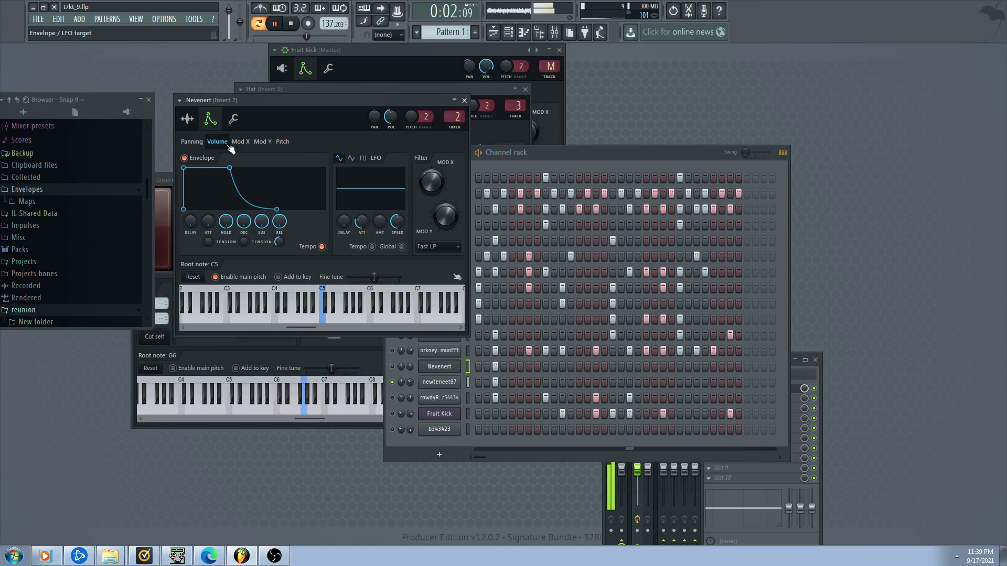
left_click(187, 118)
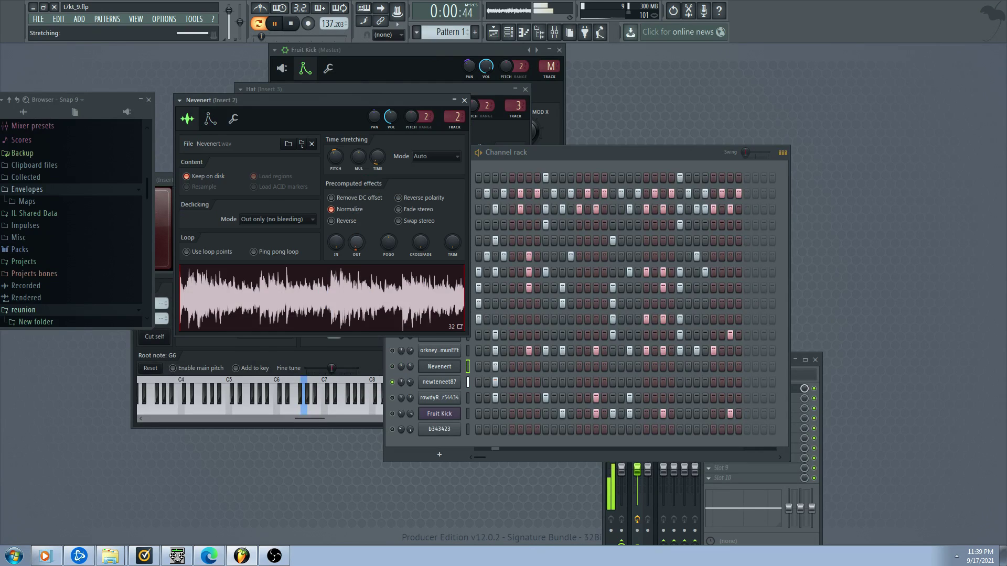
right_click(356, 246)
left_click(376, 255)
right_click(356, 244)
left_click(379, 251)
Set newteneet87's Mod X LFO to about half amount at full speed, and adjust its Mod X and Mod Y offsets
left_click(440, 383)
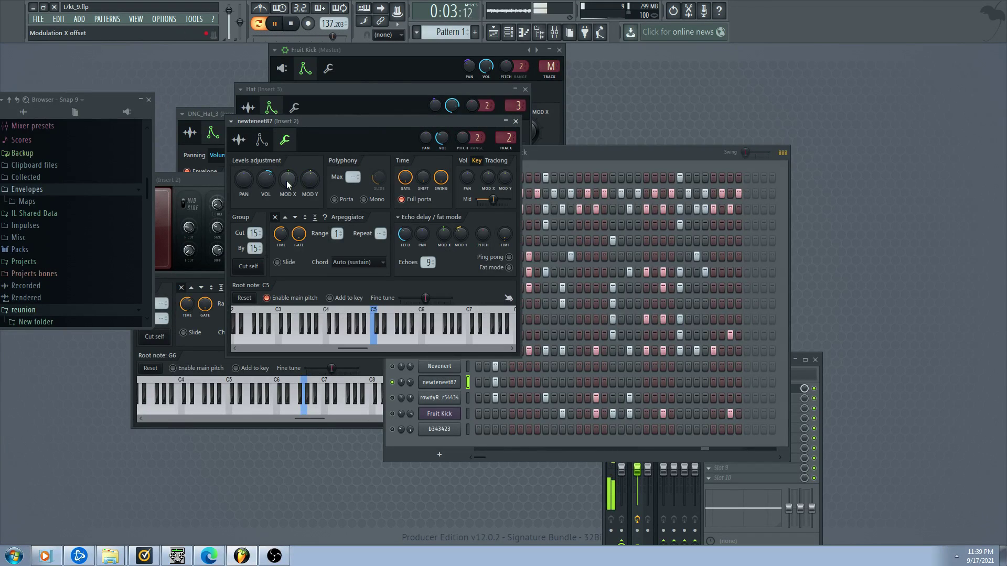
left_click(262, 140)
left_click(312, 163)
left_click(298, 162)
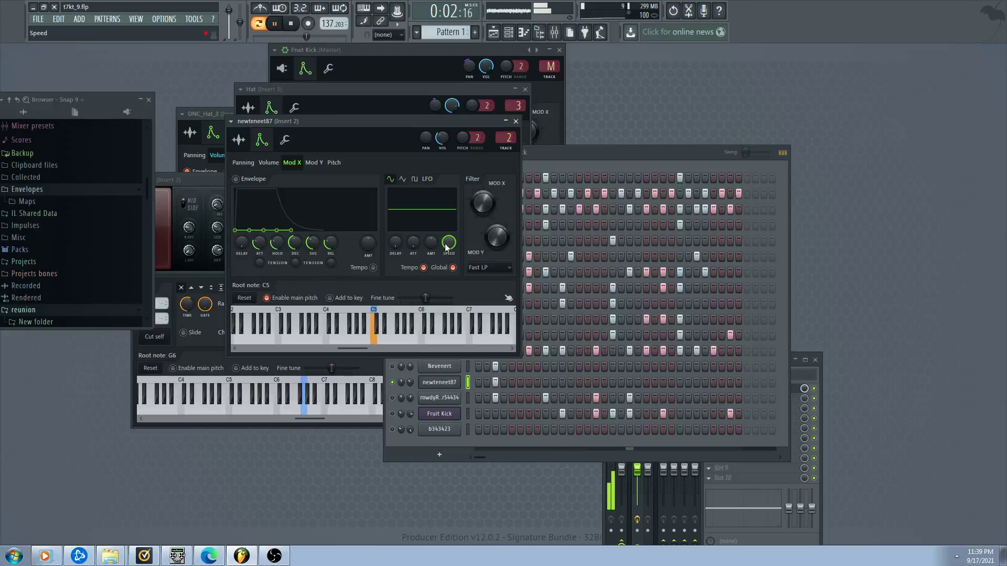
left_click_drag(430, 242, 430, 226)
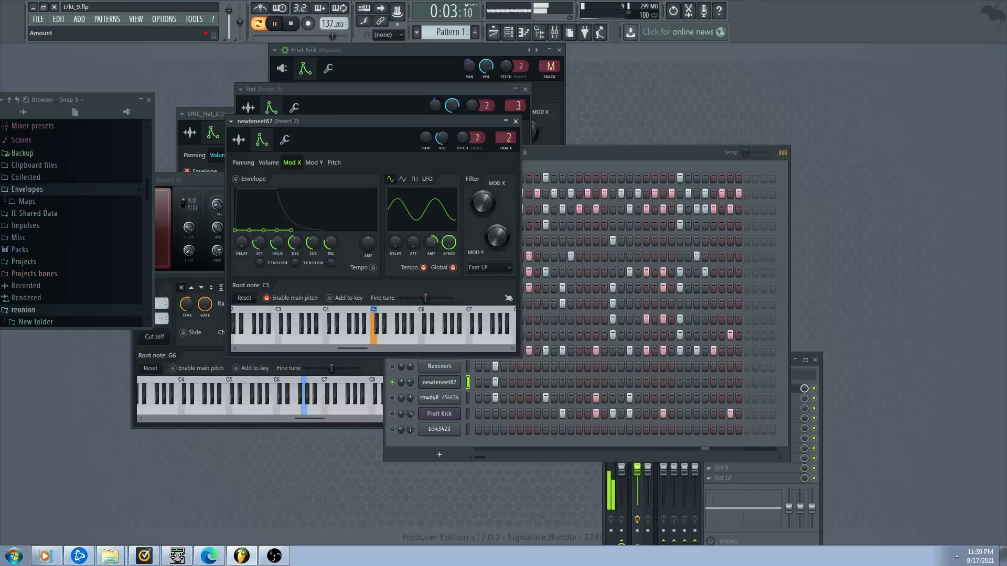
left_click(284, 139)
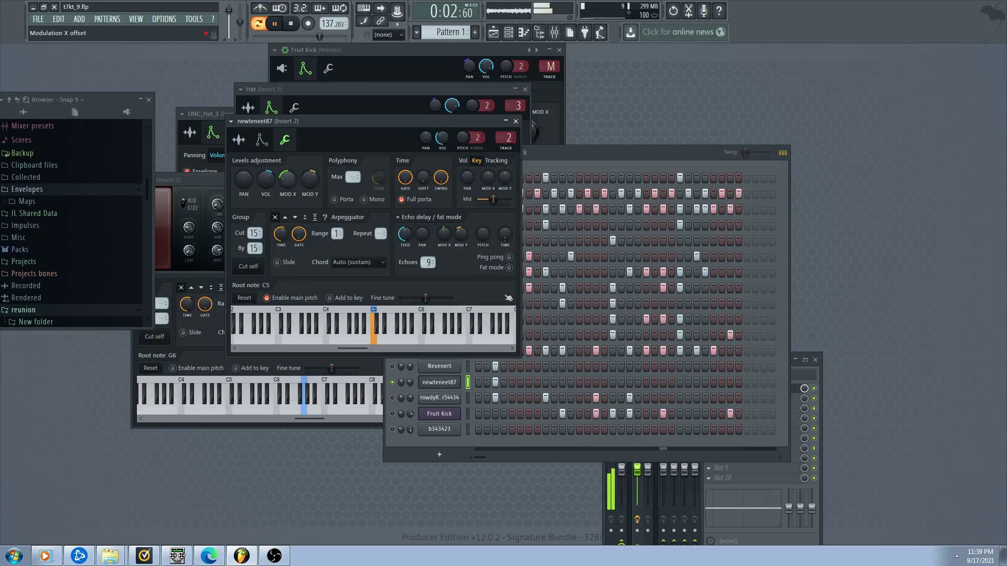
Lower the project tempo to 103.203 BPM and restretch all channels
left_click_drag(331, 24, 331, 30)
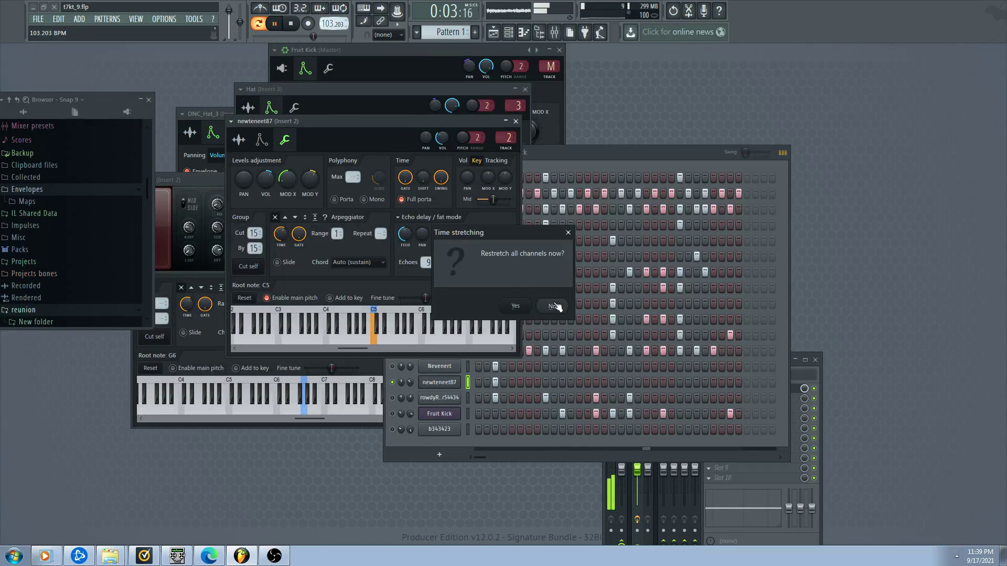
left_click(511, 306)
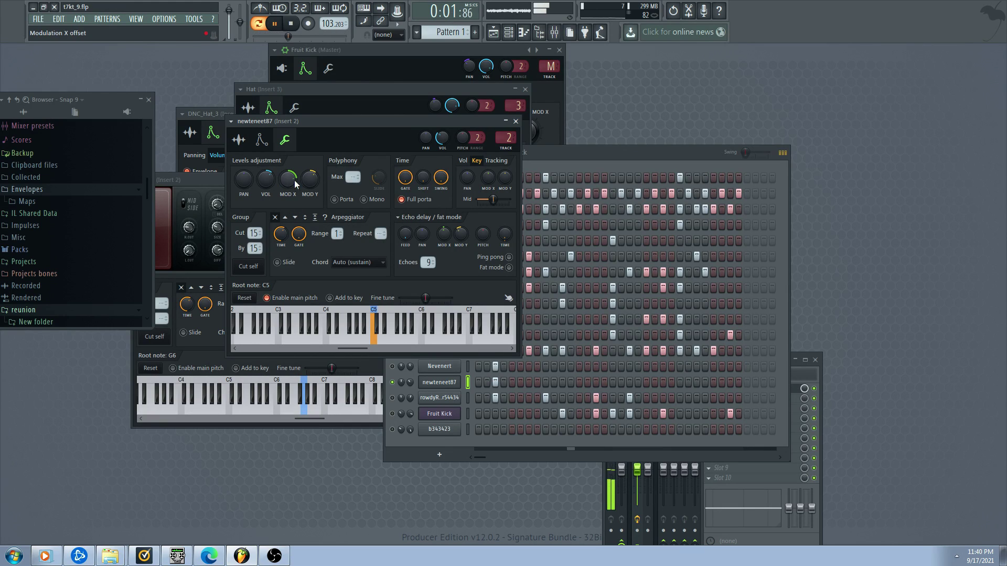
Raise newteneet87's Mod X LFO amount to nearly full depth
left_click(261, 140)
left_click_drag(418, 202, 418, 178)
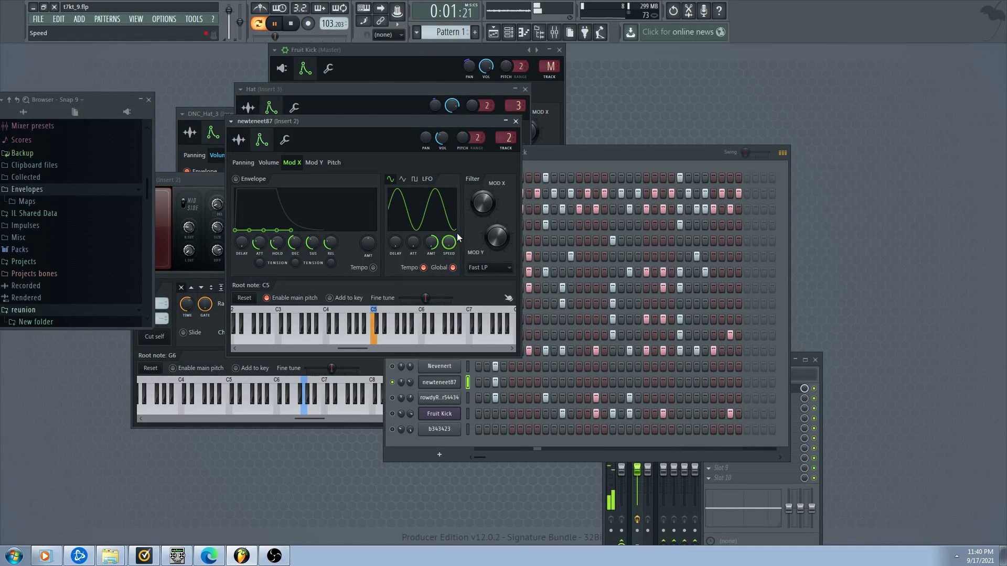
mouse_move(448, 242)
left_mouse_down()
mouse_move(448, 225)
mouse_move(454, 256)
left_mouse_up()
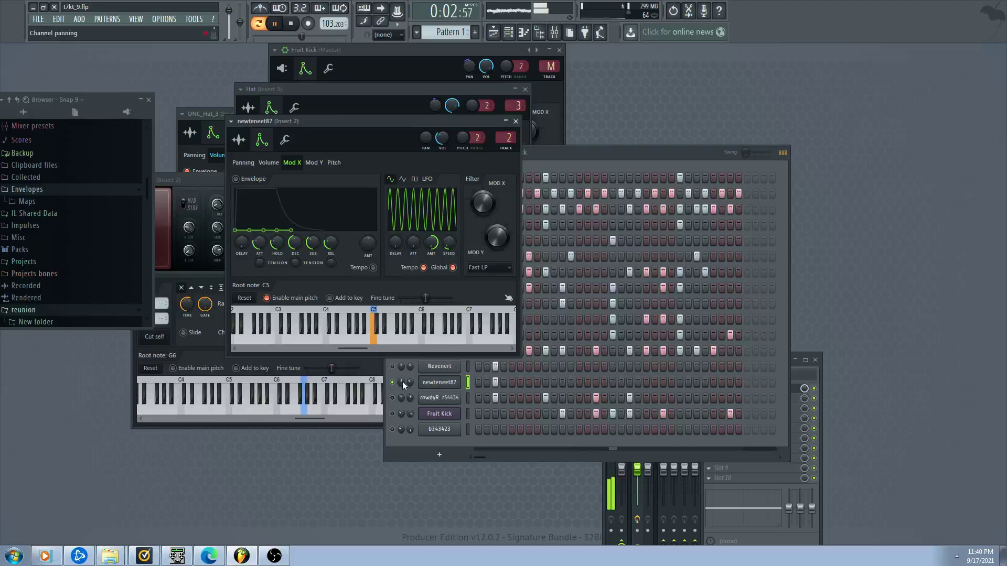
Unmute Nevenert and open its miscellaneous channel settings
left_click(374, 364)
left_click(390, 446)
left_click(392, 367)
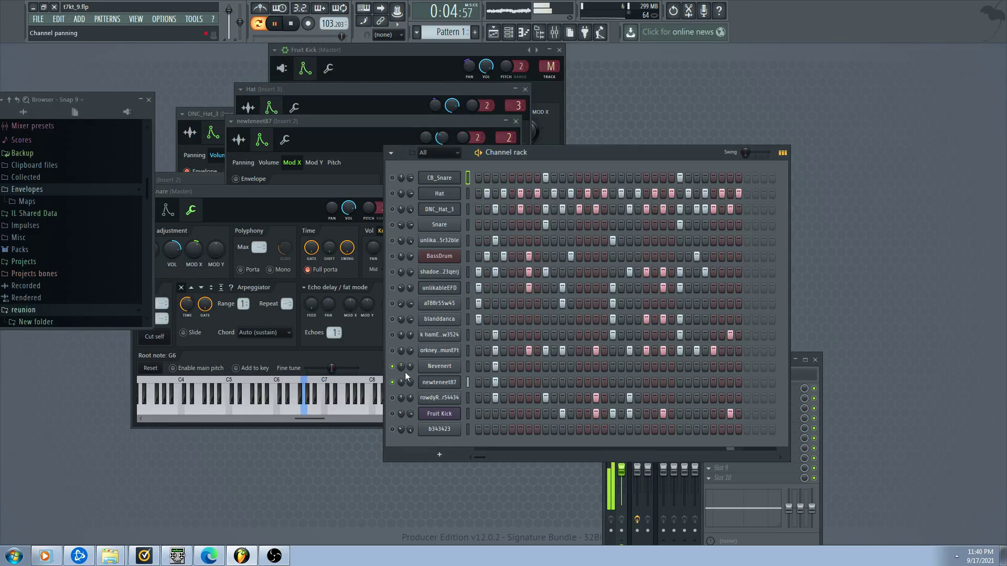
left_click(427, 370)
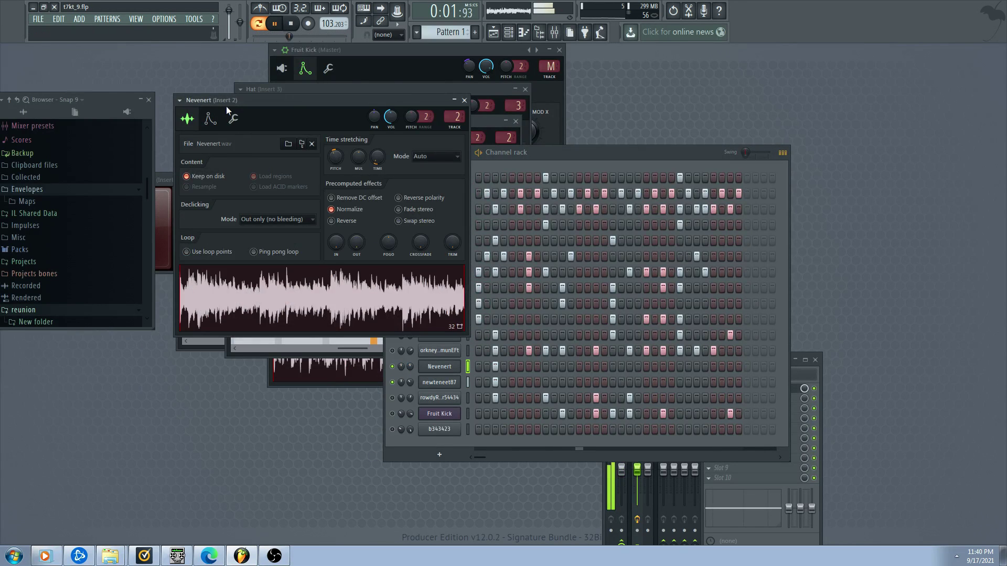
left_click(233, 119)
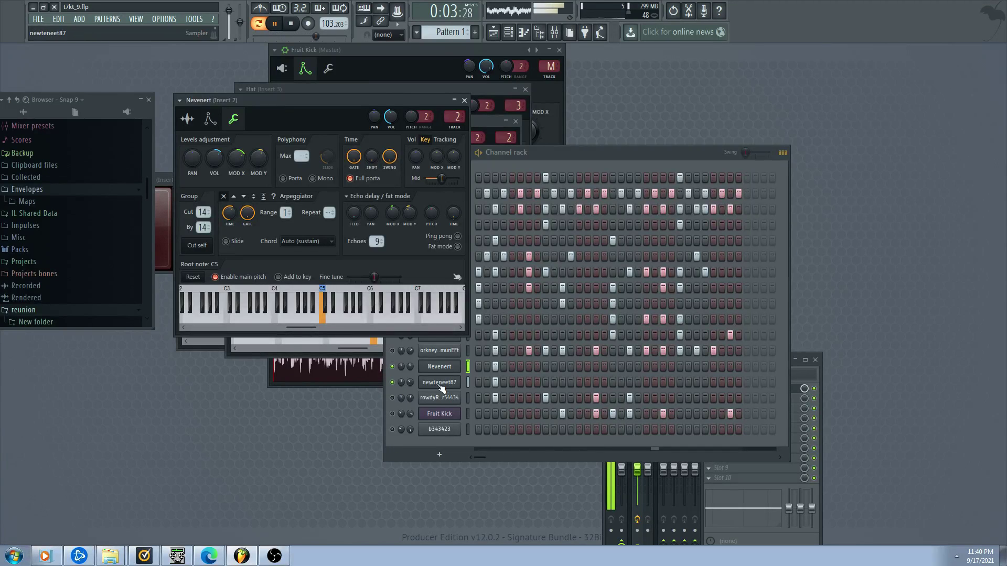
Reduce newteneet87's Mod X LFO amount to zero and adjust its Mod X offset
left_click(439, 383)
left_click(291, 163)
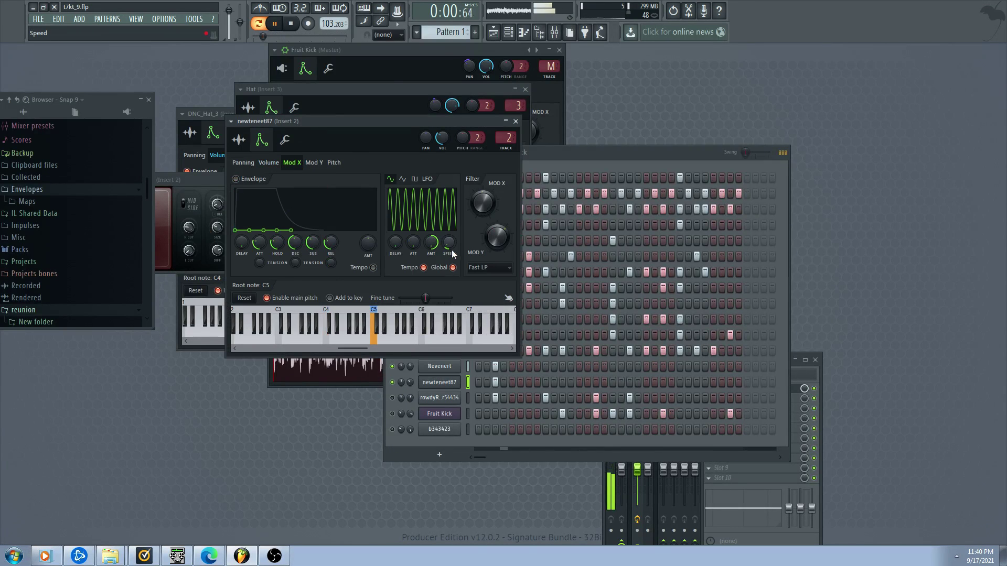
left_click_drag(431, 242, 431, 264)
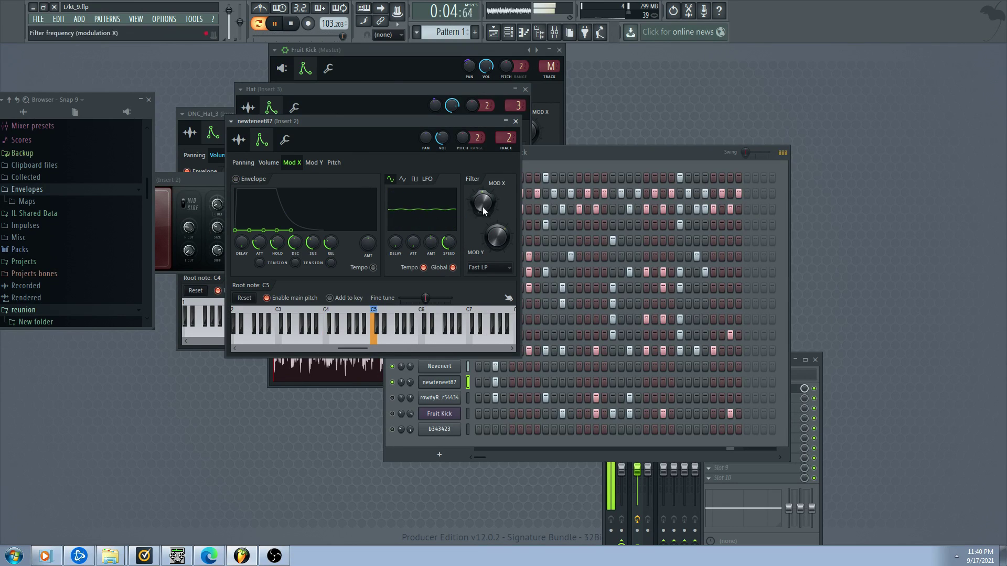
left_click(285, 140)
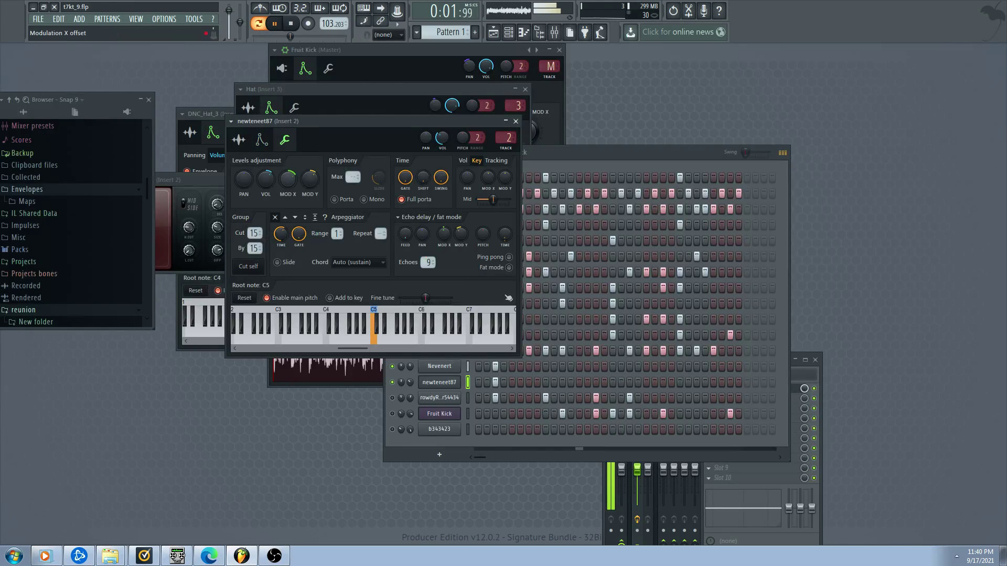
Reverse Nevenert's sample in its precomputed effects
left_click(406, 357)
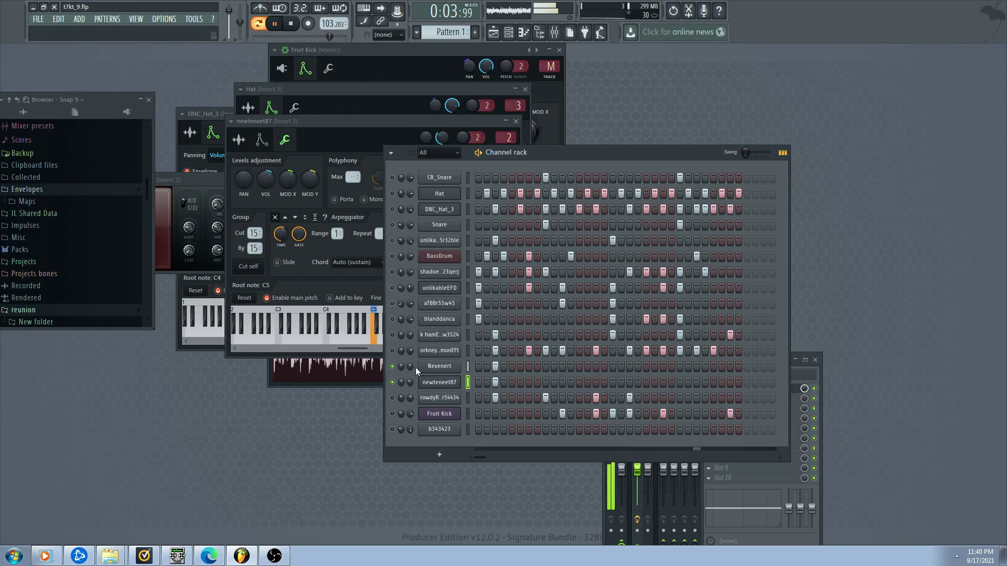
left_click(429, 368)
left_click(187, 119)
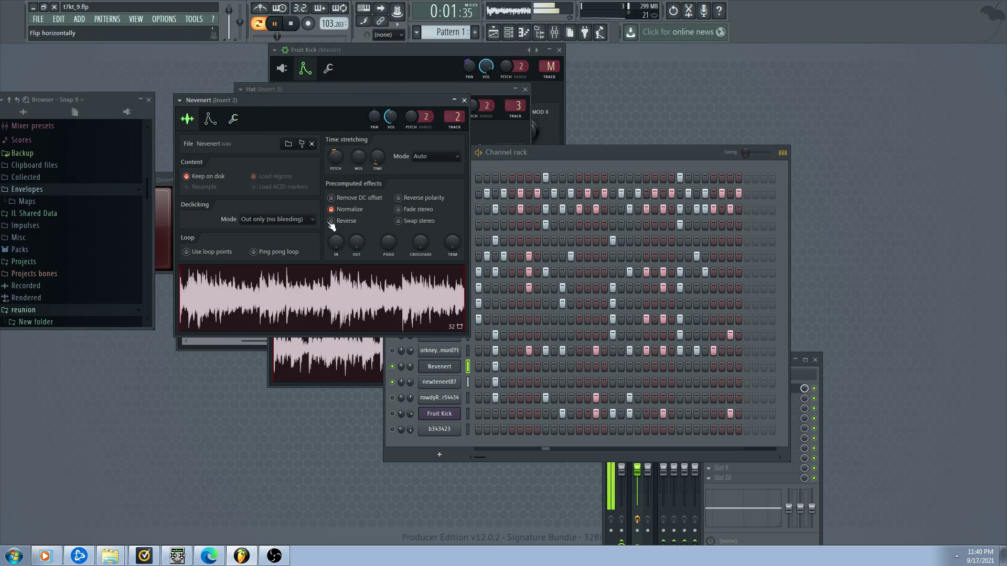
left_click(331, 221)
left_click(389, 416)
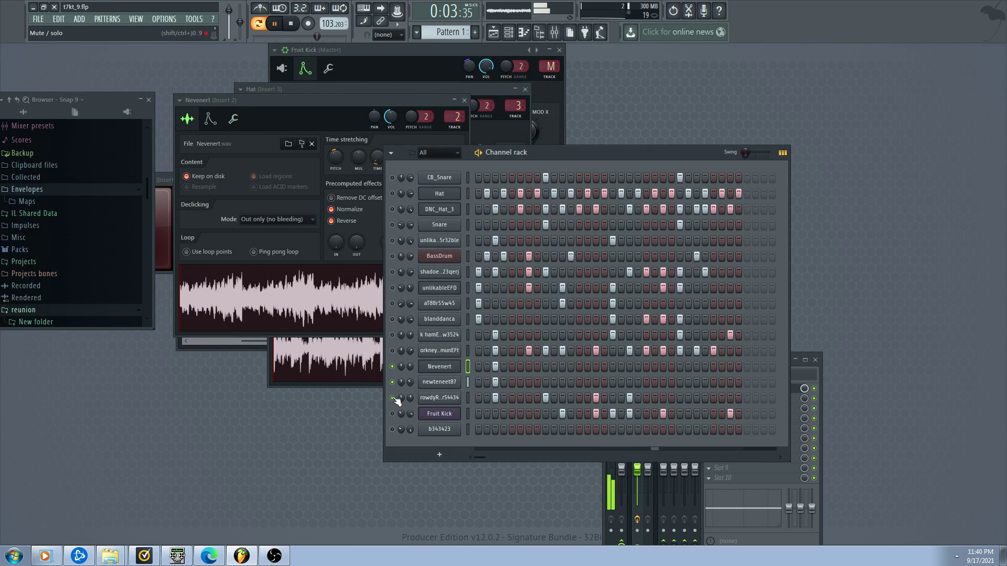
Reduce Nevenert's Pitch LFO amount to zero
left_click(422, 381)
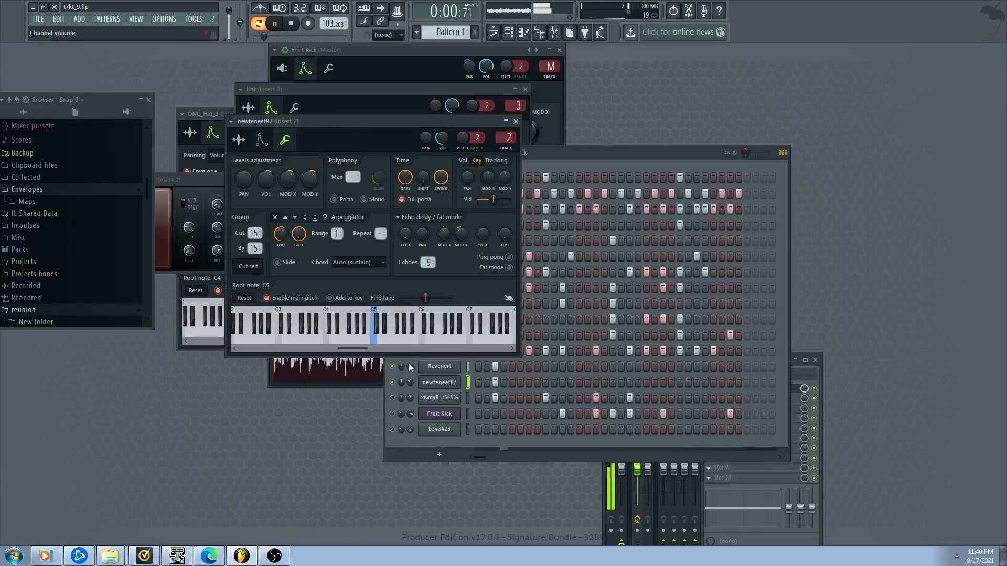
left_click(426, 366)
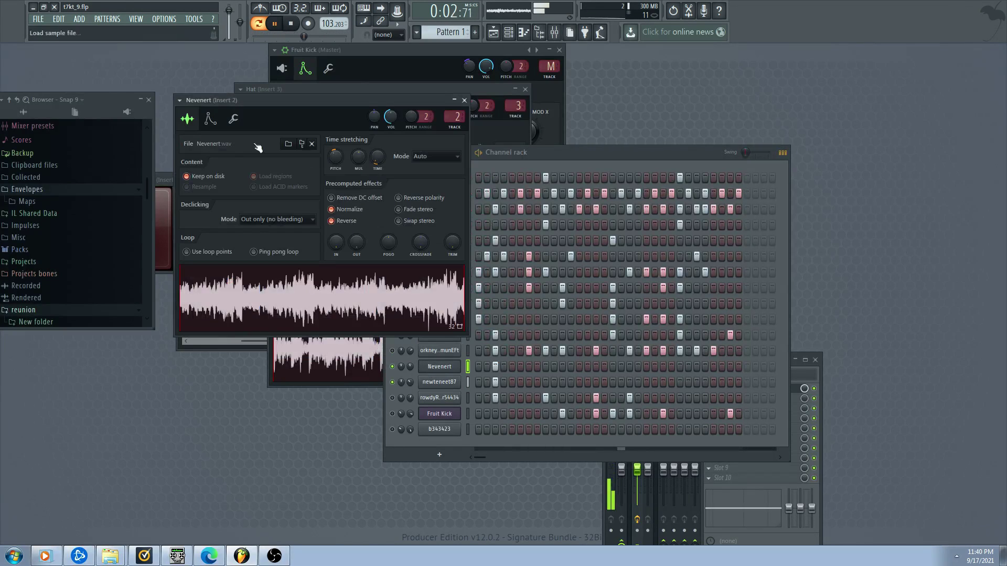
left_click(233, 119)
left_click(210, 119)
left_click(241, 141)
left_click(262, 141)
left_click(283, 142)
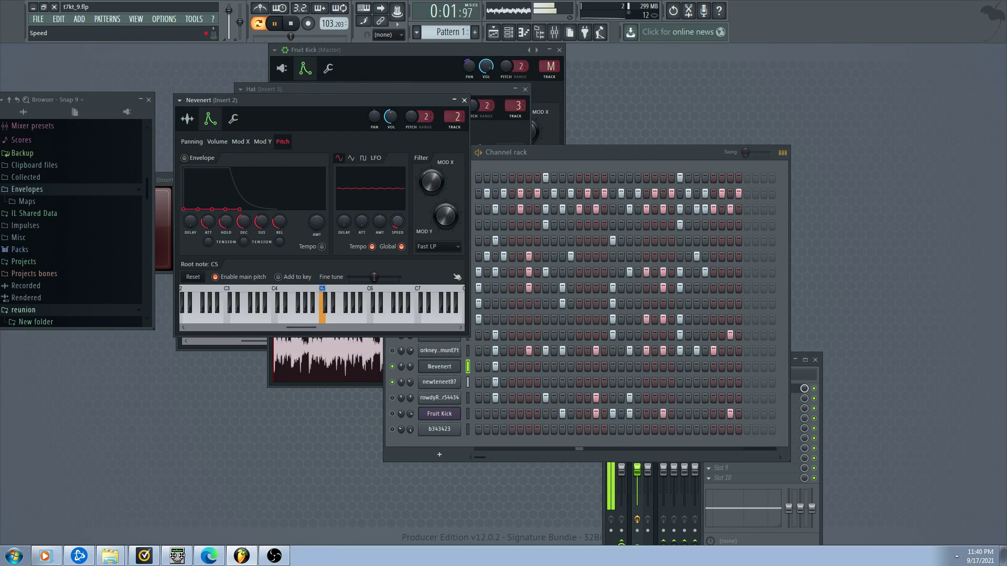
left_click_drag(379, 222, 379, 226)
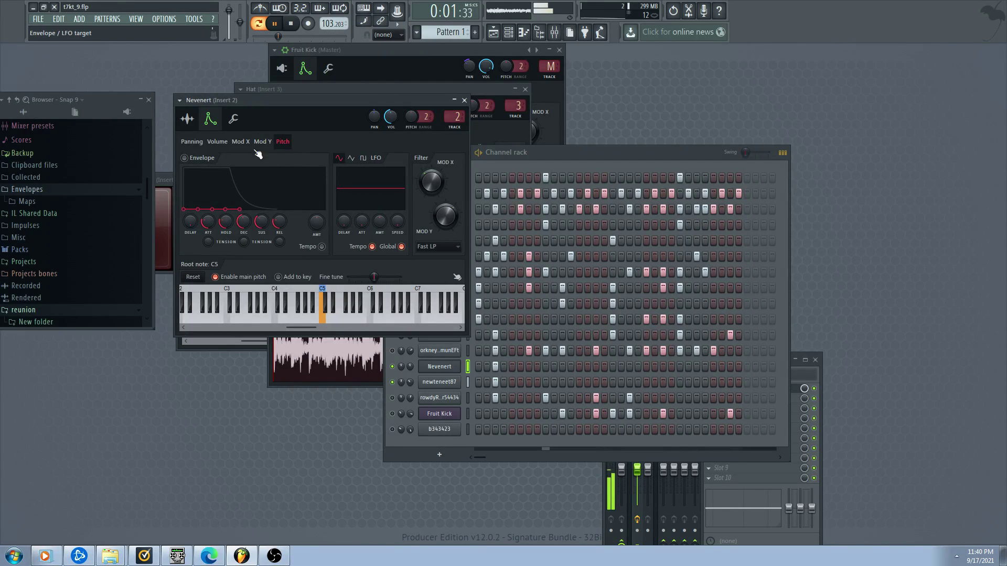
Reduce Nevenert's Panning LFO amount to zero
left_click(216, 141)
left_click(192, 142)
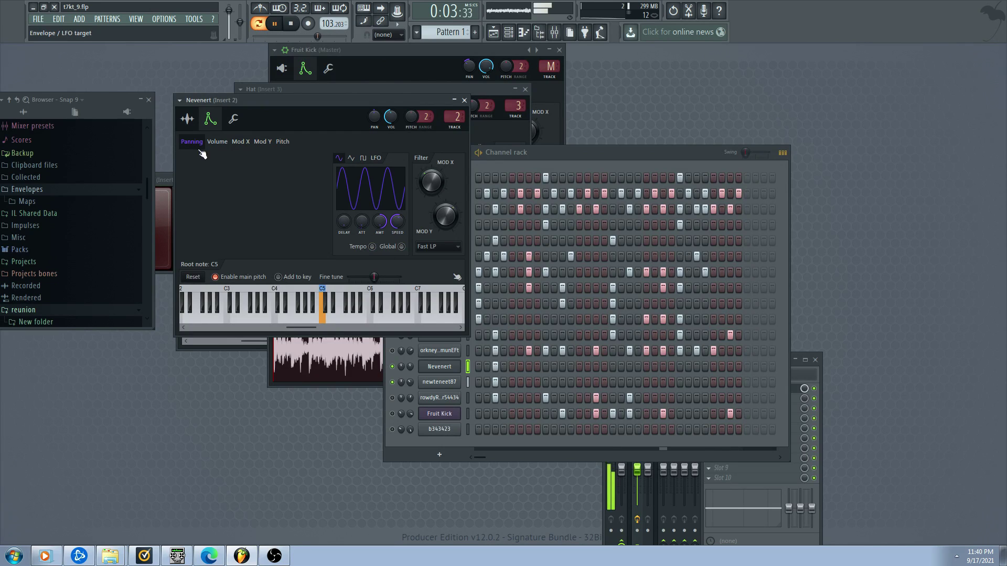
left_click_drag(398, 221, 382, 241)
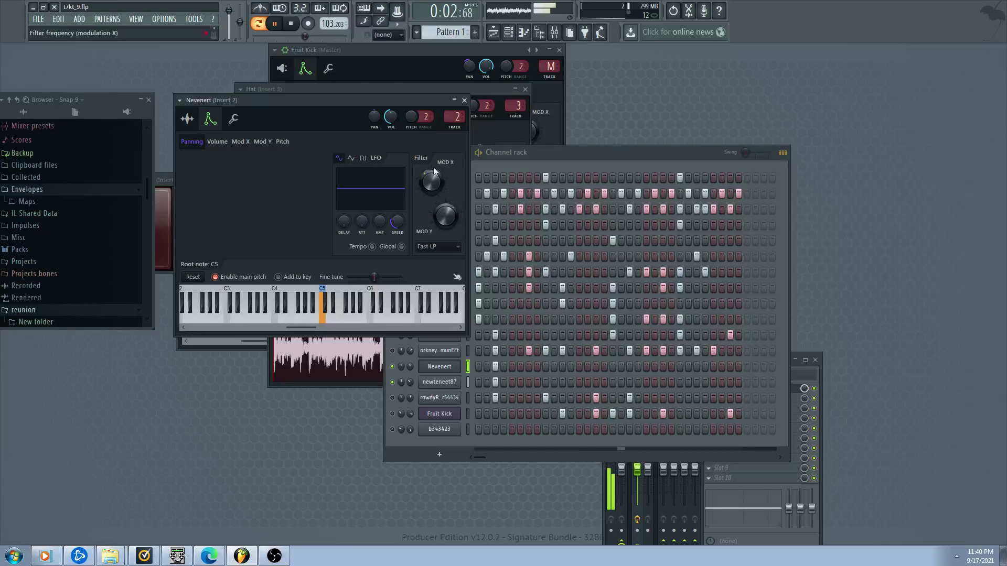
Raise Nevenert's echo feedback and route the channel to mixer insert 1
left_click(233, 119)
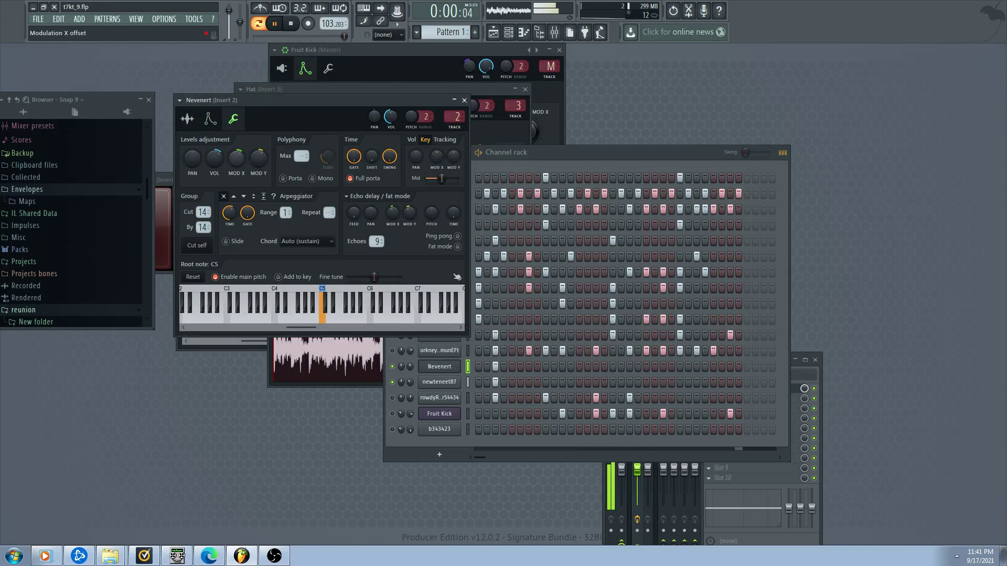
left_click_drag(354, 215, 354, 189)
left_click_drag(407, 216, 407, 225)
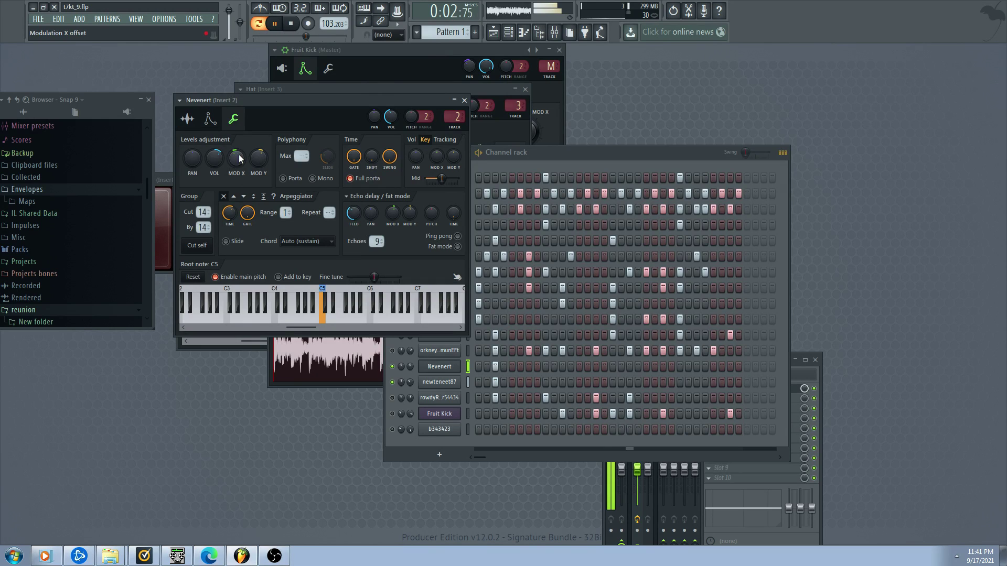
scroll(454, 116, "down", 1)
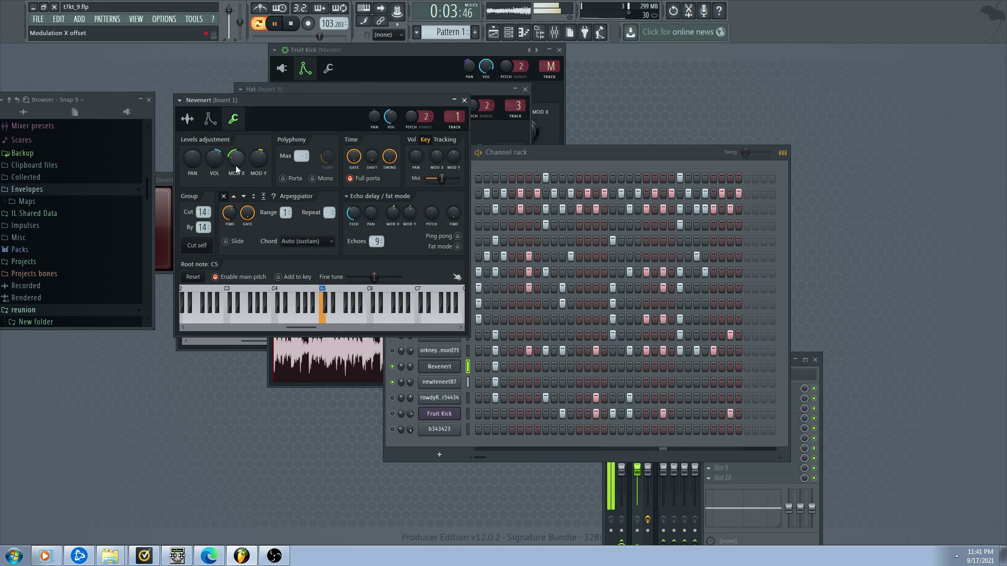
Examine Nevenert's Volume, Mod X, Mod Y, Pitch and Panning envelope and LFO settings
left_click(210, 119)
left_click(217, 142)
left_click(241, 141)
left_click(262, 142)
left_click(282, 142)
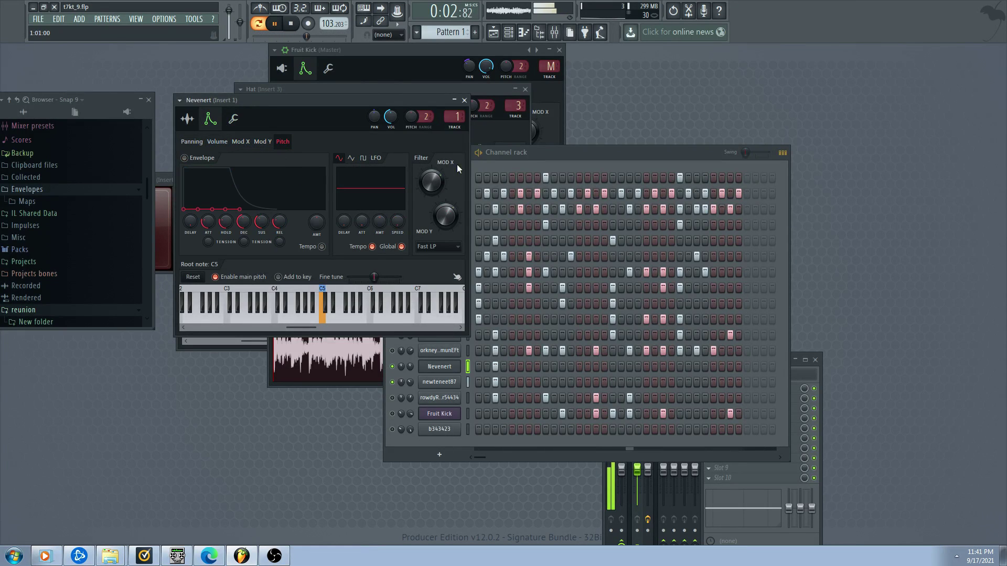
left_click(262, 142)
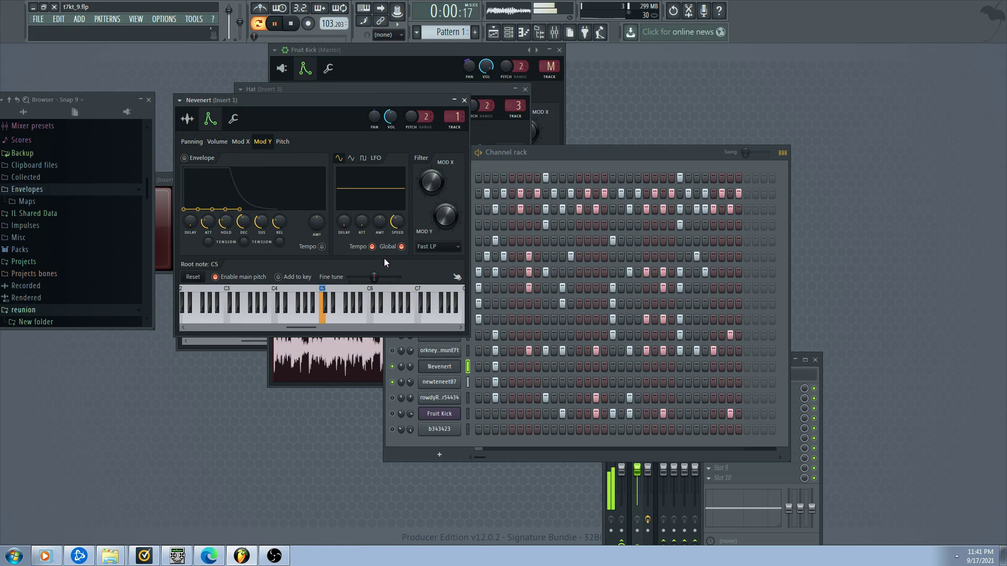
left_click(210, 143)
left_click(192, 141)
Bring up Nevenert's echo feedback and route the channel back to mixer insert 2
left_click(233, 119)
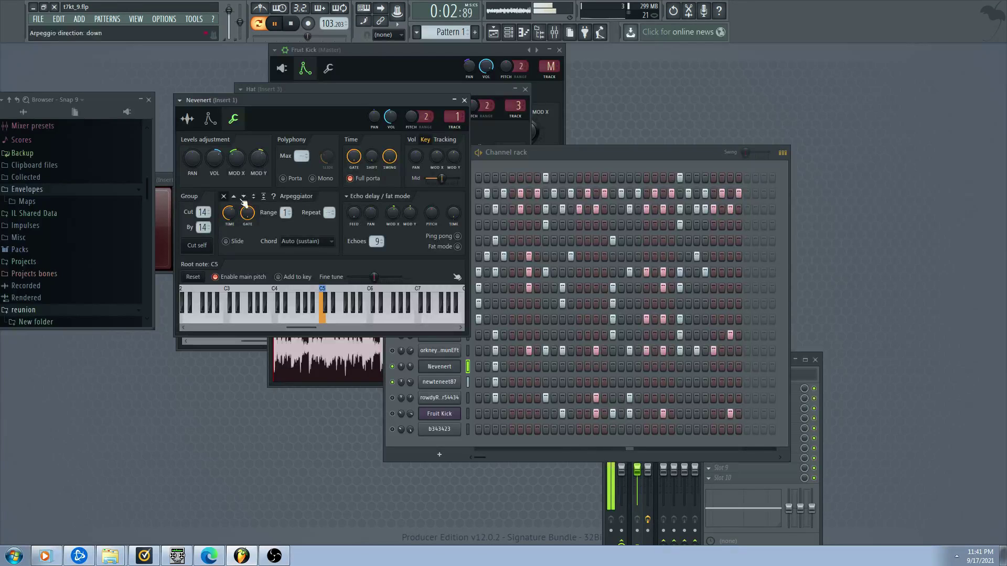
left_click(214, 123)
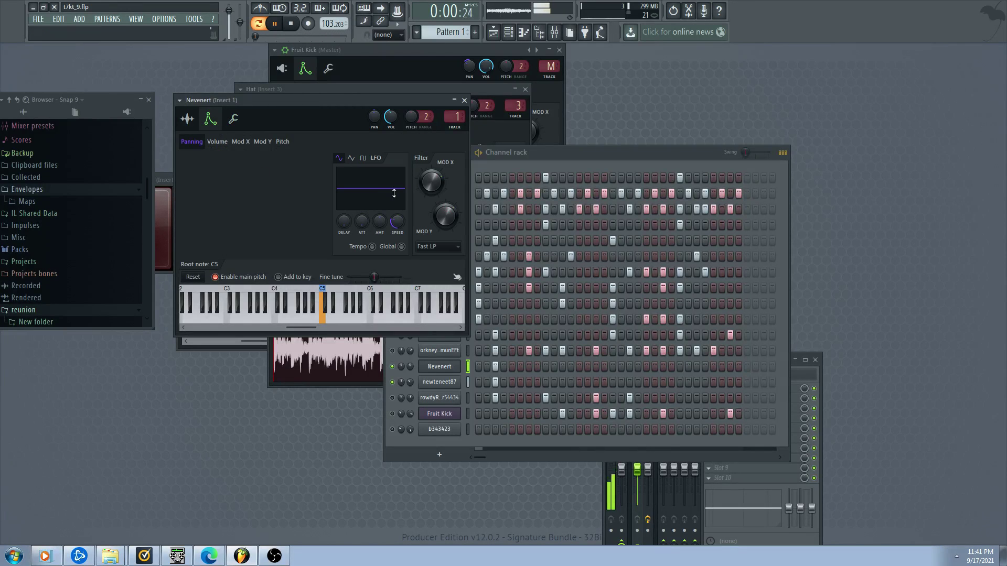
left_click(233, 125)
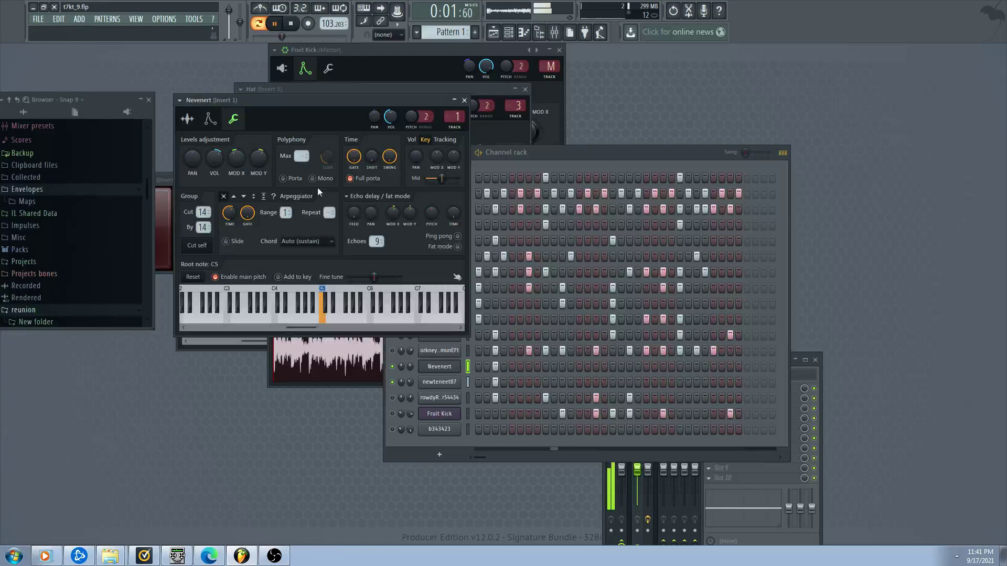
left_click_drag(350, 215, 350, 206)
left_click_drag(454, 117, 454, 113)
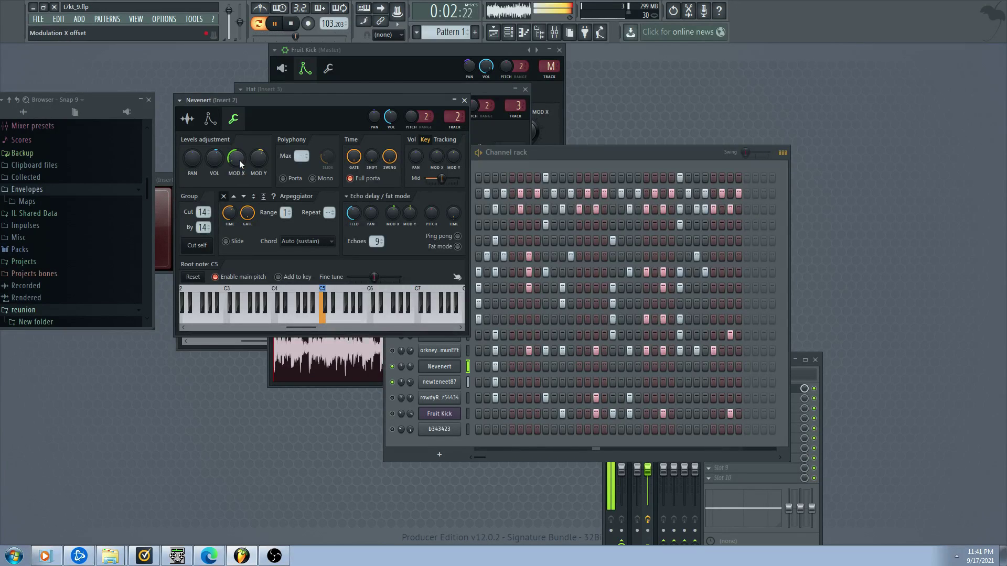
left_click(429, 383)
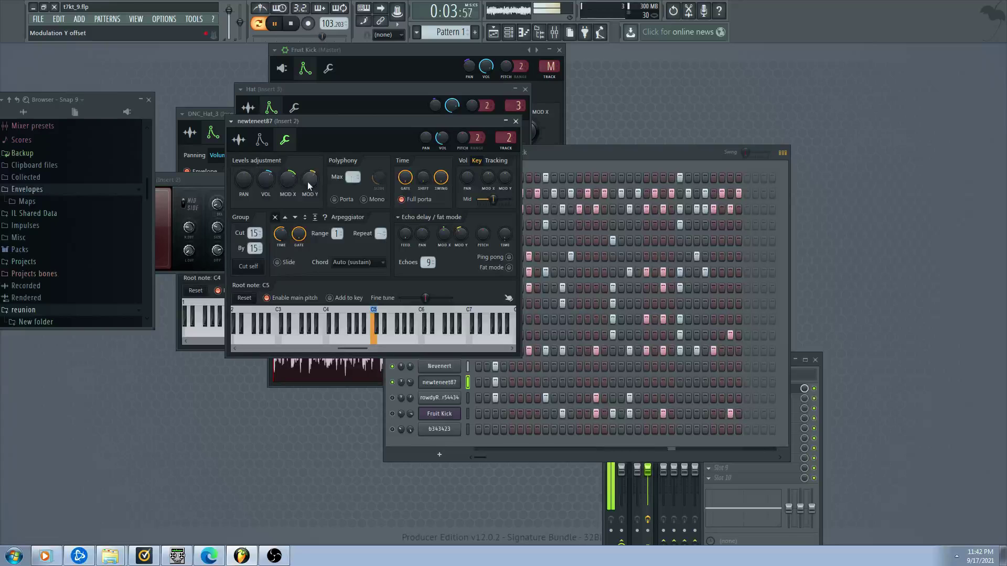
left_click(260, 149)
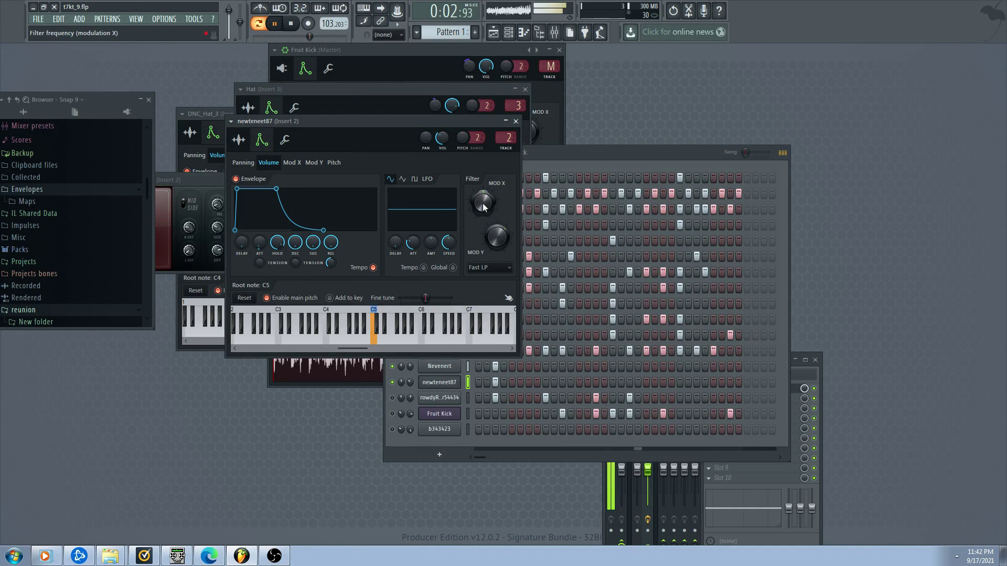
left_click(386, 389)
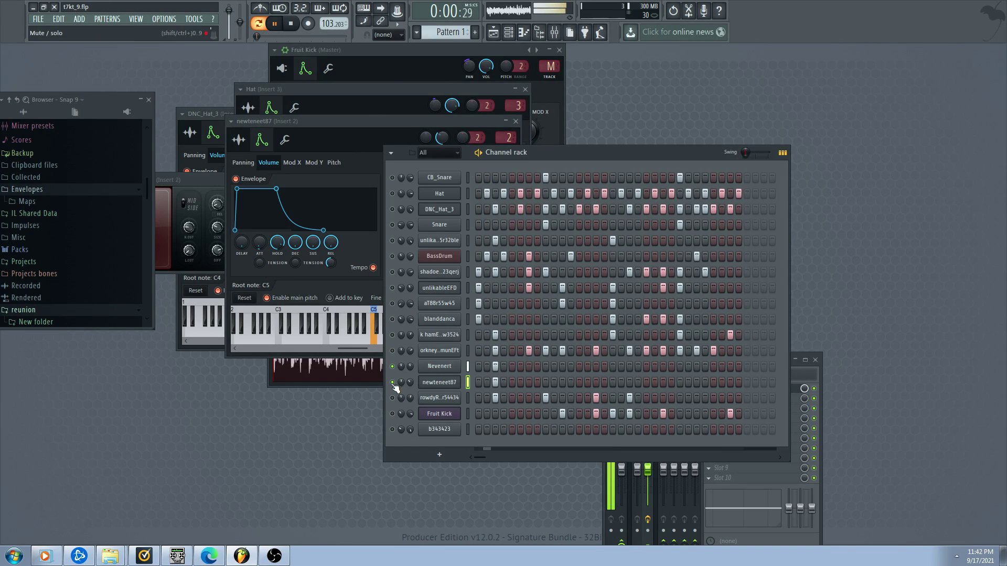
Apply a strong Mod Y LFO to Nevenert, raising its amount, and bring up the Volume envelope with the filter controls
left_click(439, 370)
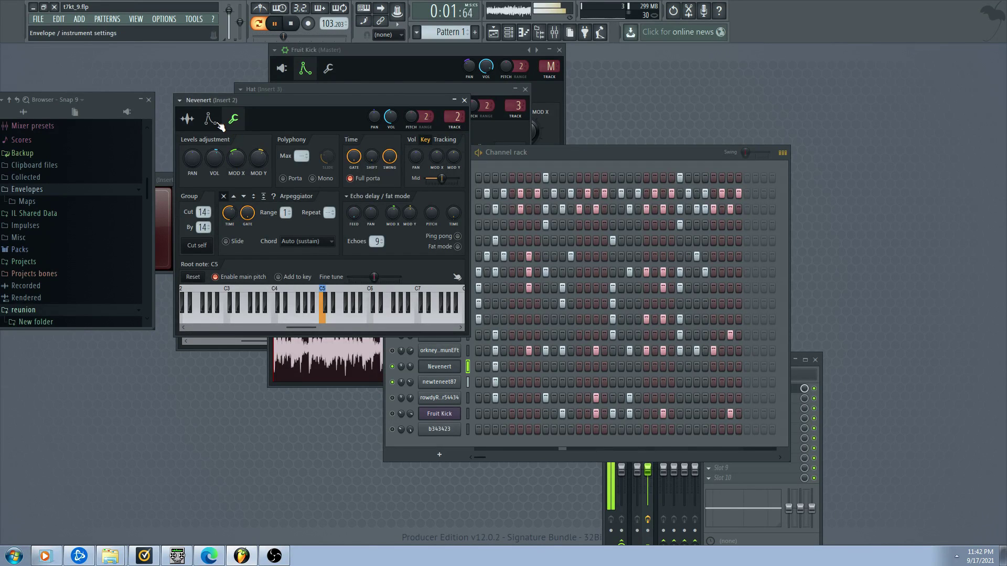
left_click(210, 119)
left_click(262, 142)
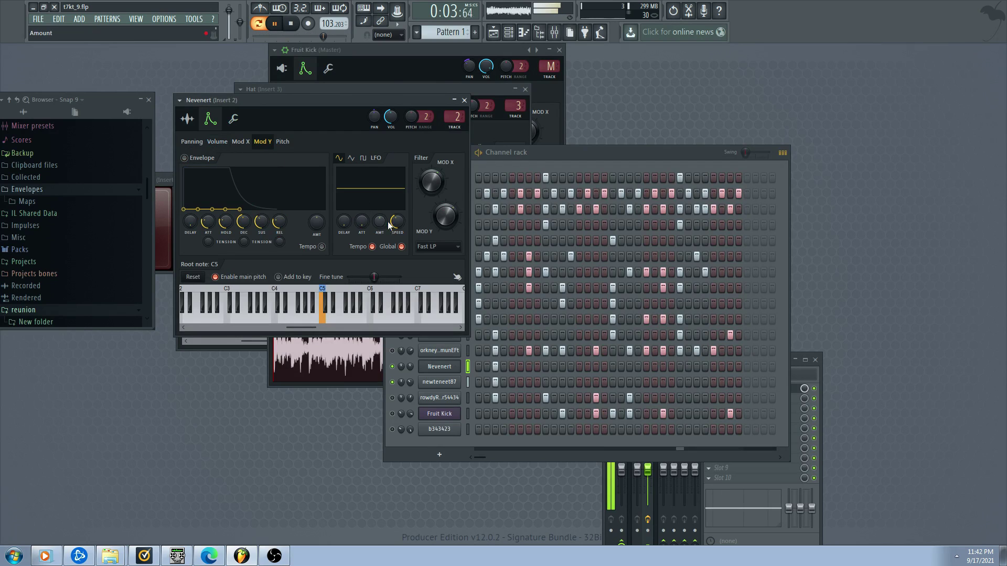
left_click_drag(379, 221, 407, 233)
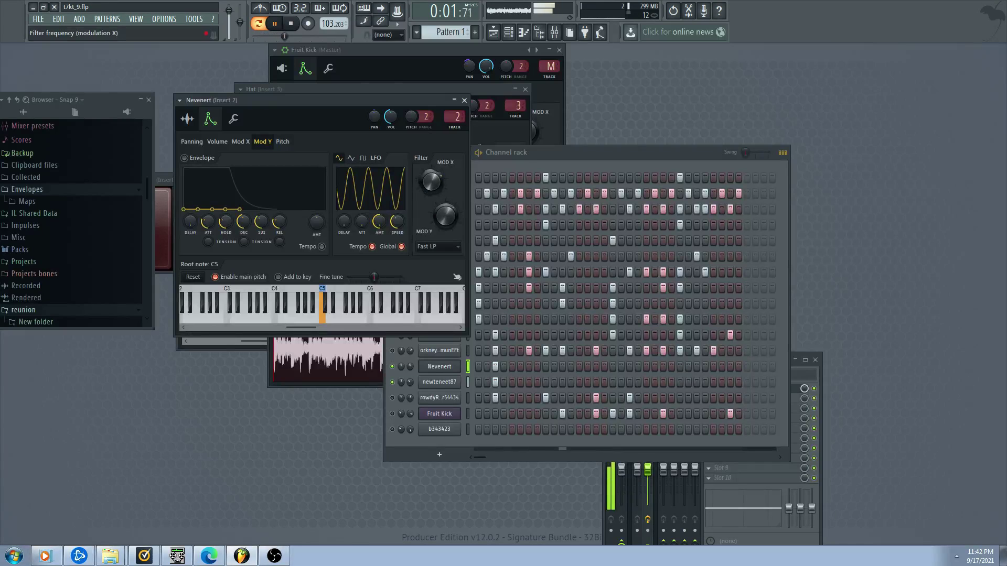
left_click(224, 142)
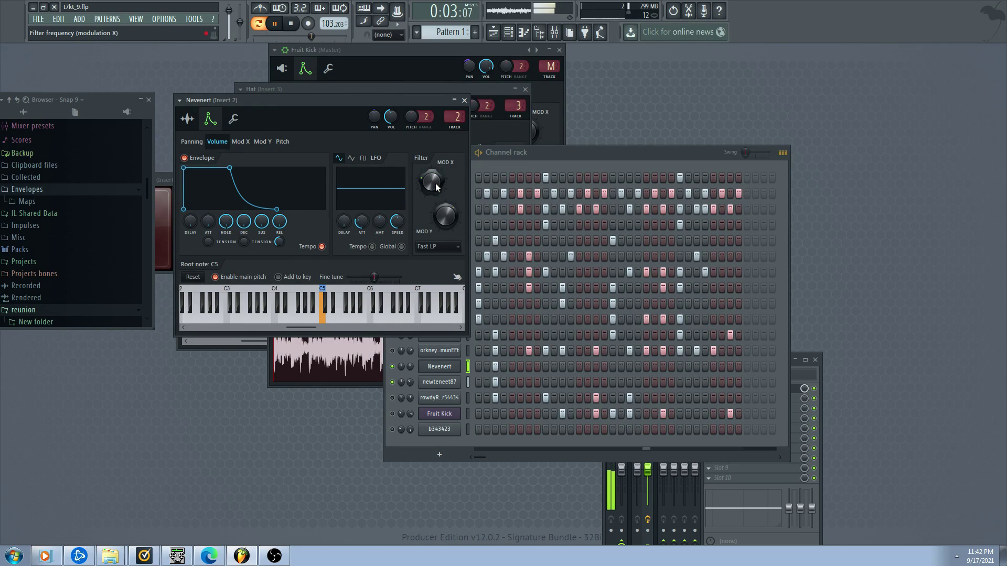
Raise newteneet87's echo feedback and lower its Mod X offset
left_click(439, 382)
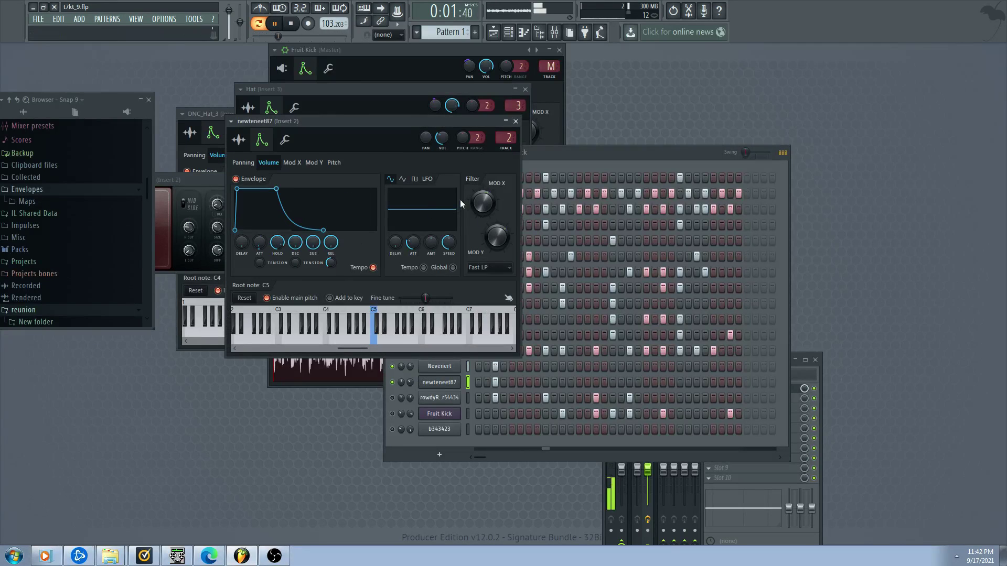
left_click(284, 139)
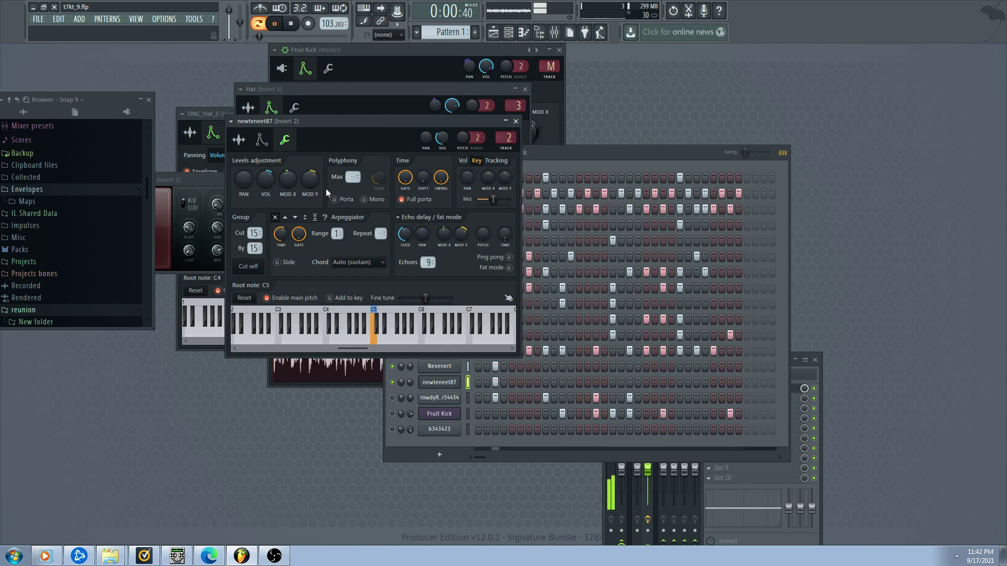
left_click(419, 234)
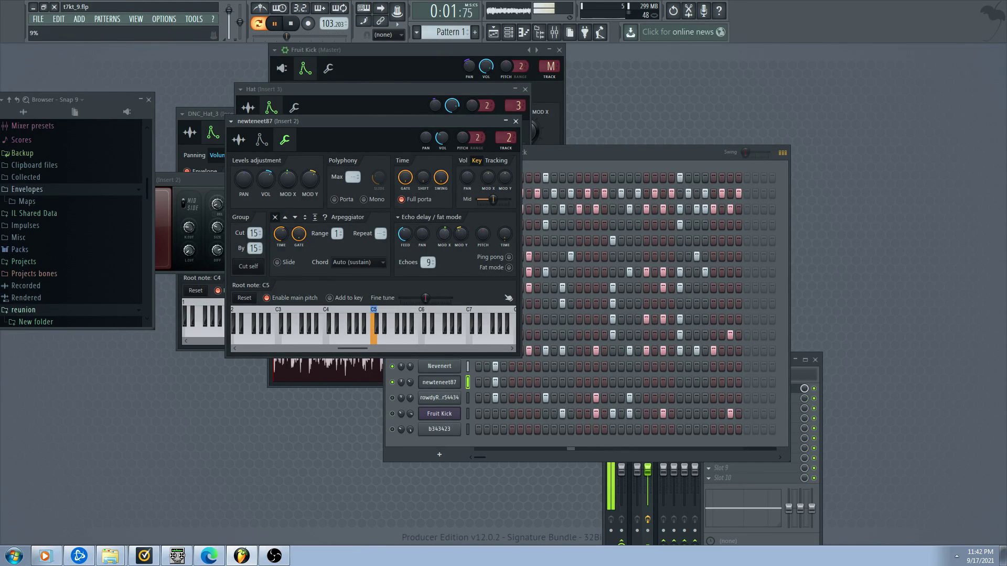
Lower the project tempo to 81.203 BPM
left_click(281, 149)
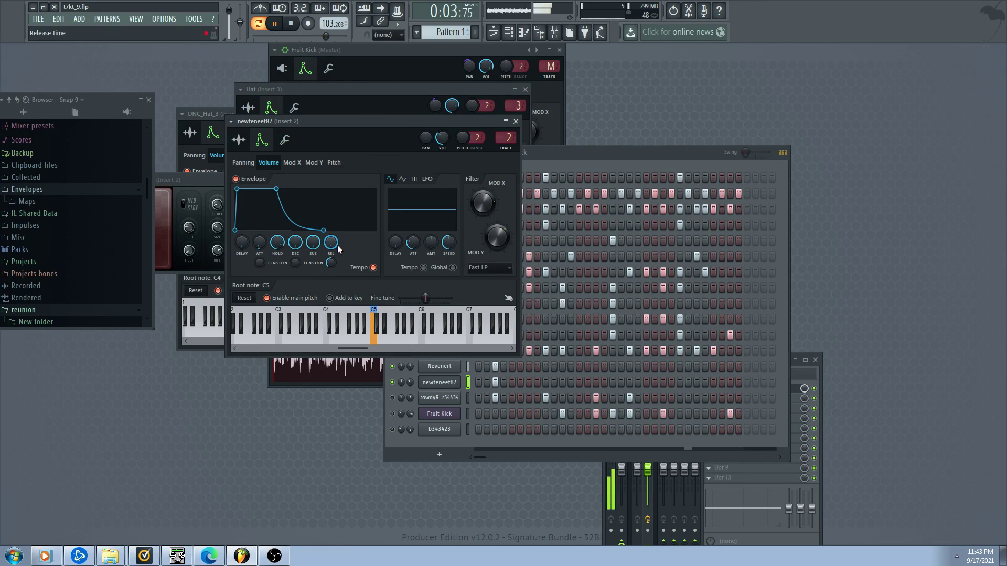
left_click_drag(329, 24, 329, 35)
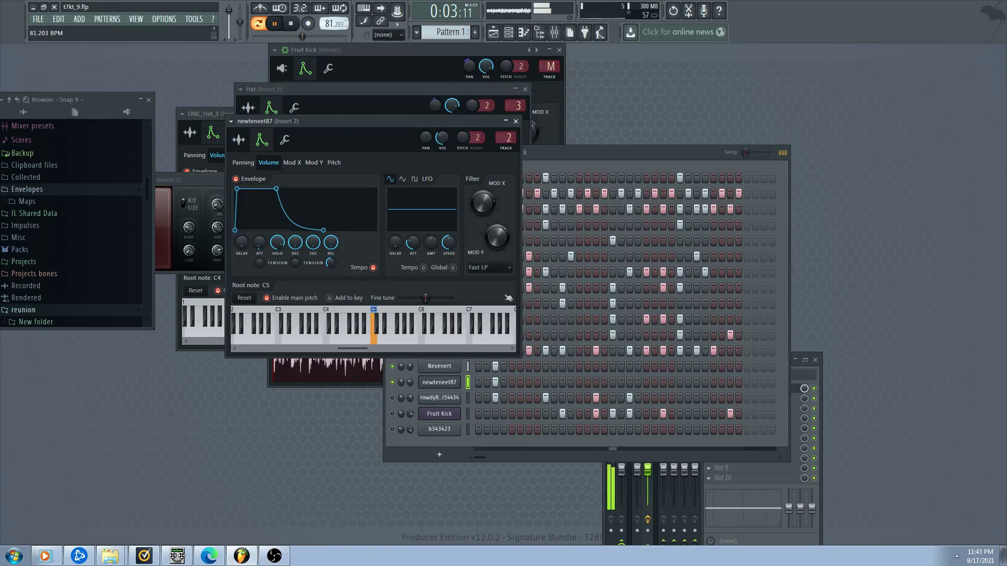
left_click(565, 308)
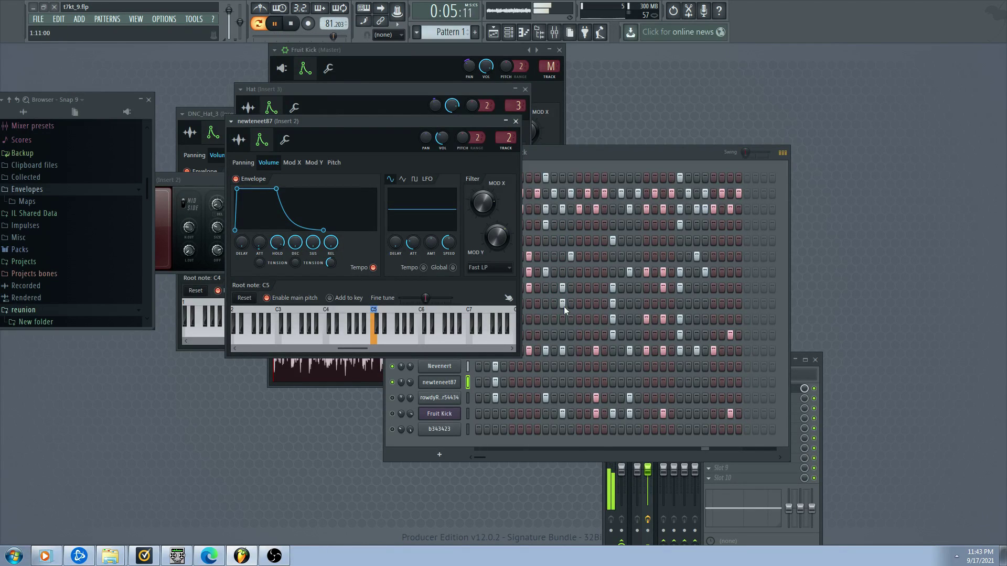
Return newteneet87's Mod X level offset to centre and apply a fast Mod Y LFO with a raised amount
left_click(289, 148)
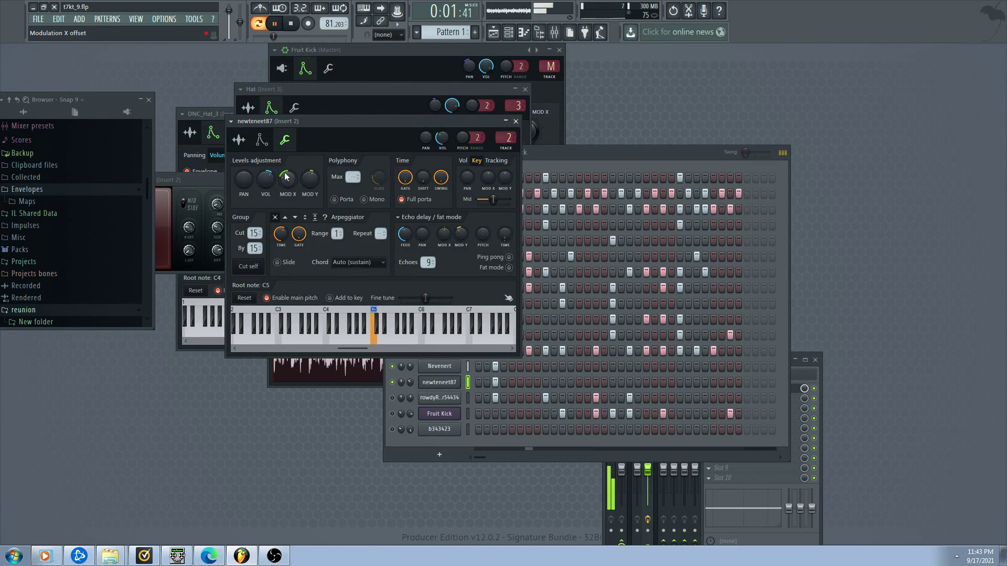
left_click_drag(286, 179, 286, 171)
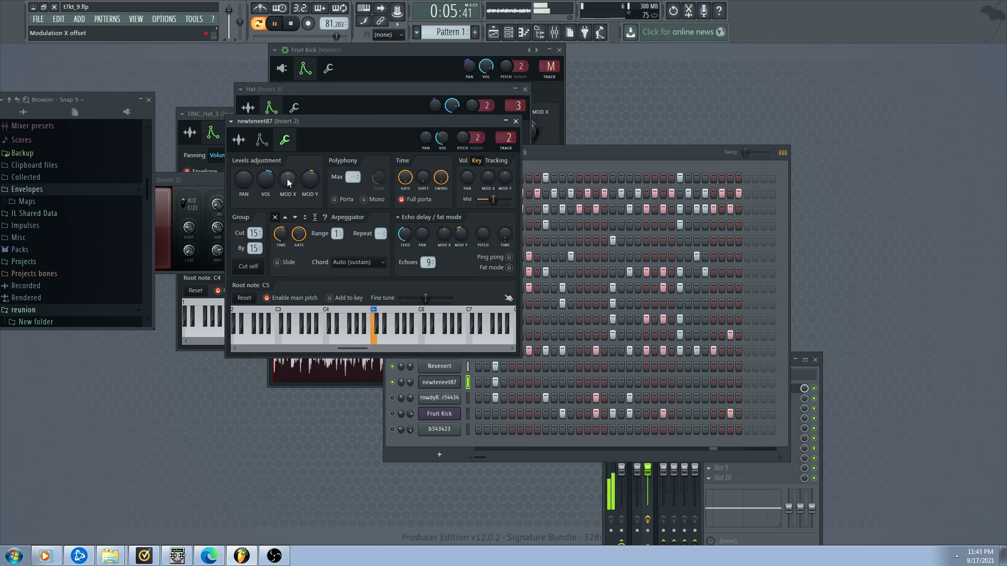
left_click(261, 140)
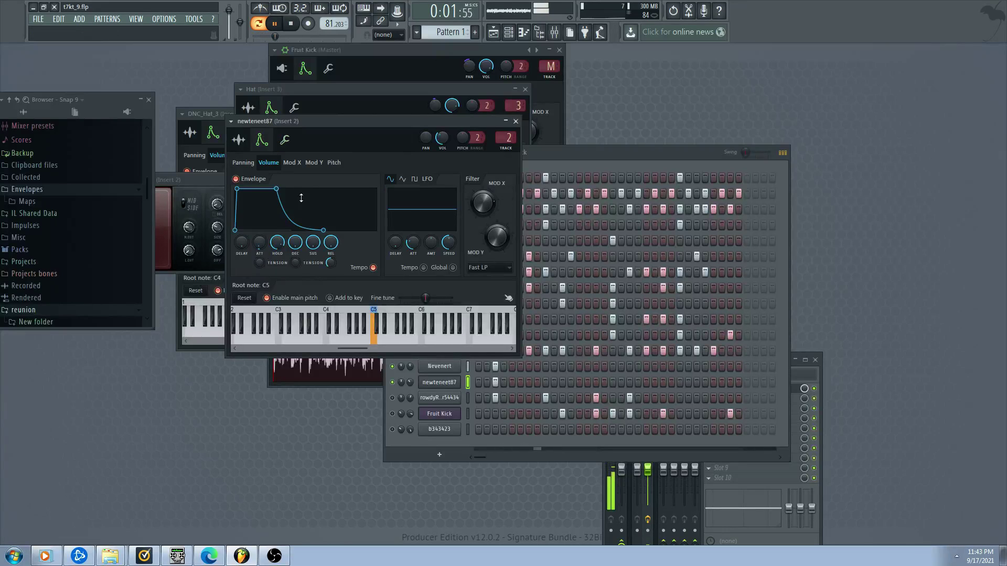
left_click(314, 162)
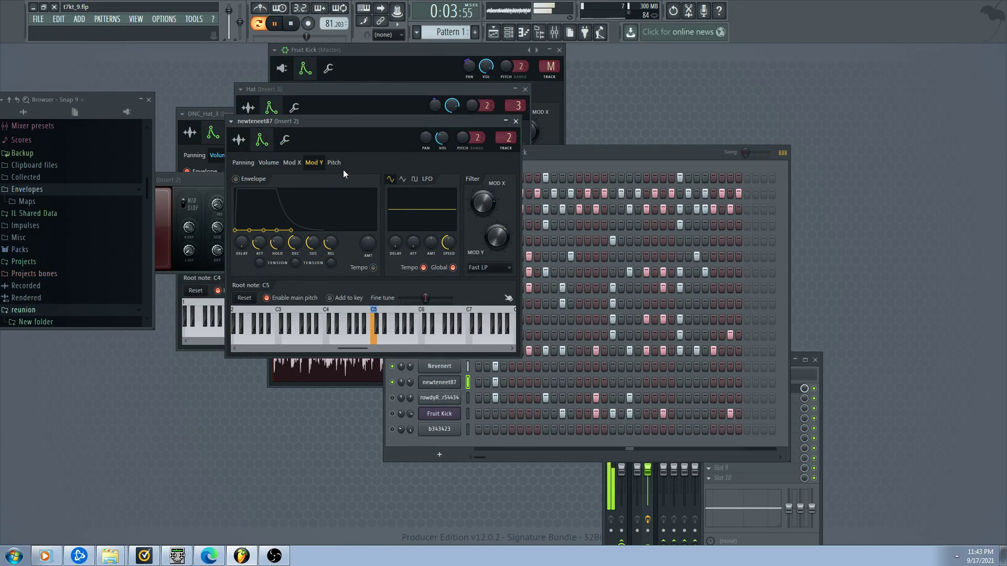
left_click_drag(431, 243, 430, 231)
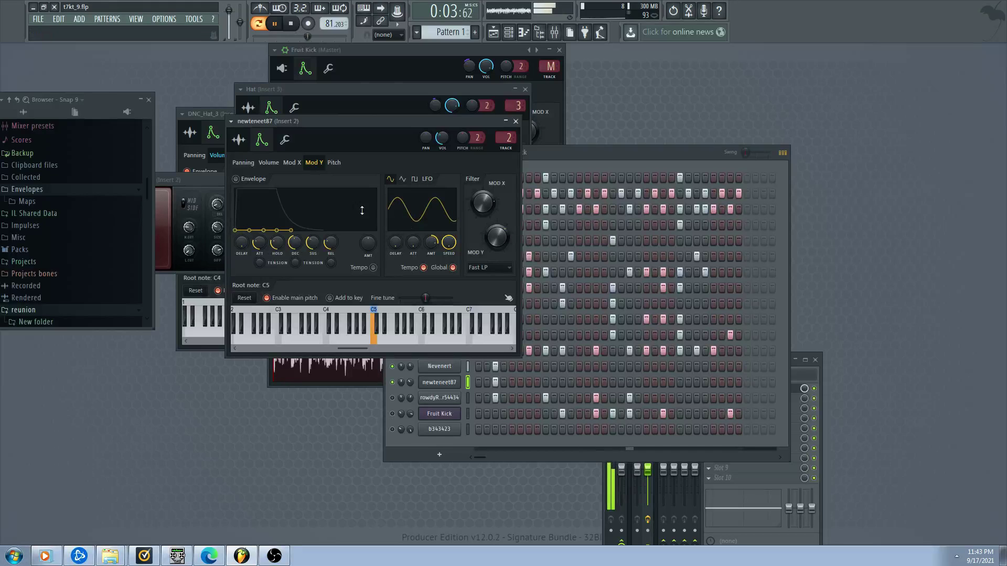
Raise the speed and amount of newteneet87's Mod X LFO
left_click(292, 162)
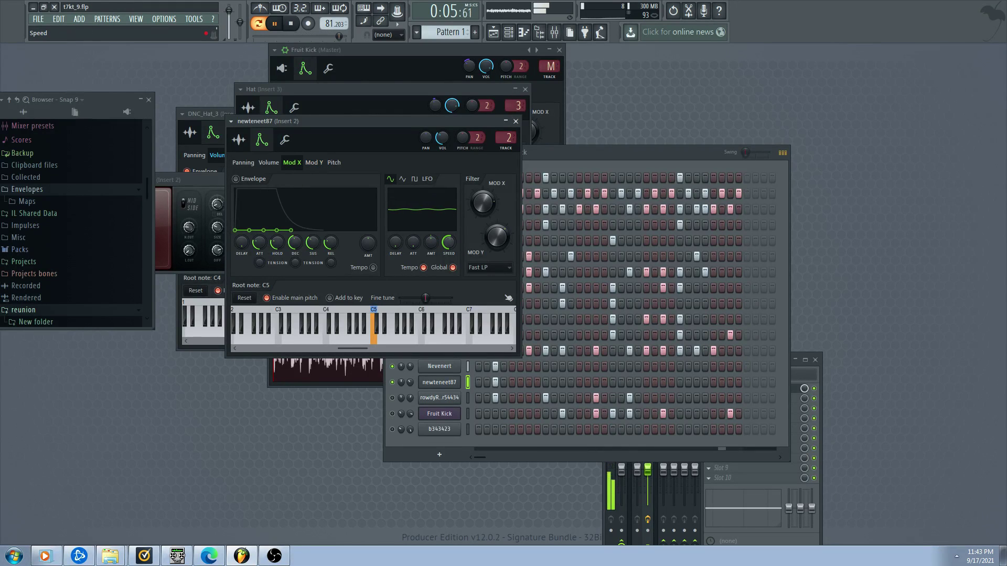
left_click_drag(448, 242, 431, 226)
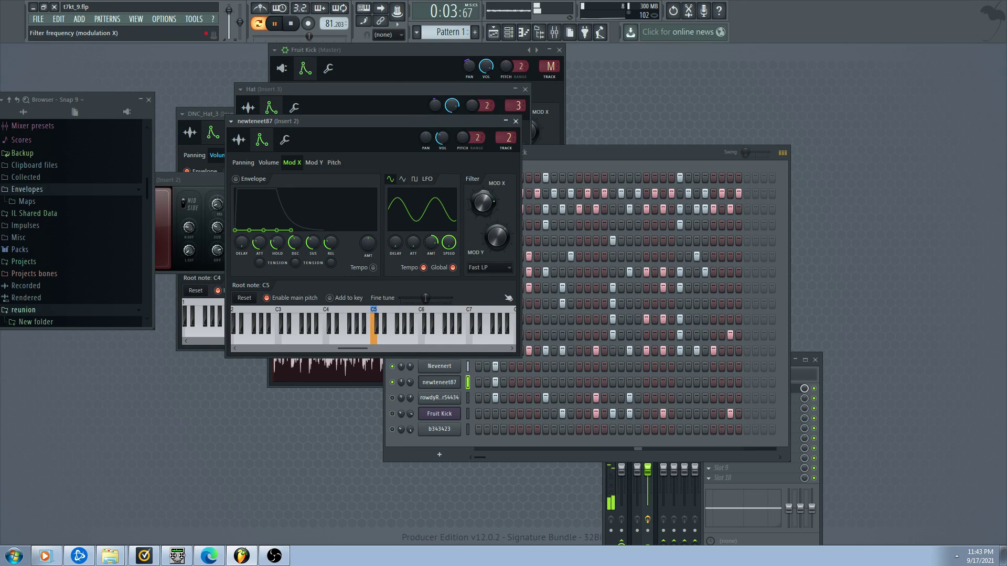
left_click_drag(432, 246, 448, 228)
Bring newteneet87's Mod Y LFO amount back to zero and push its Mod X LFO amount higher
left_click(318, 163)
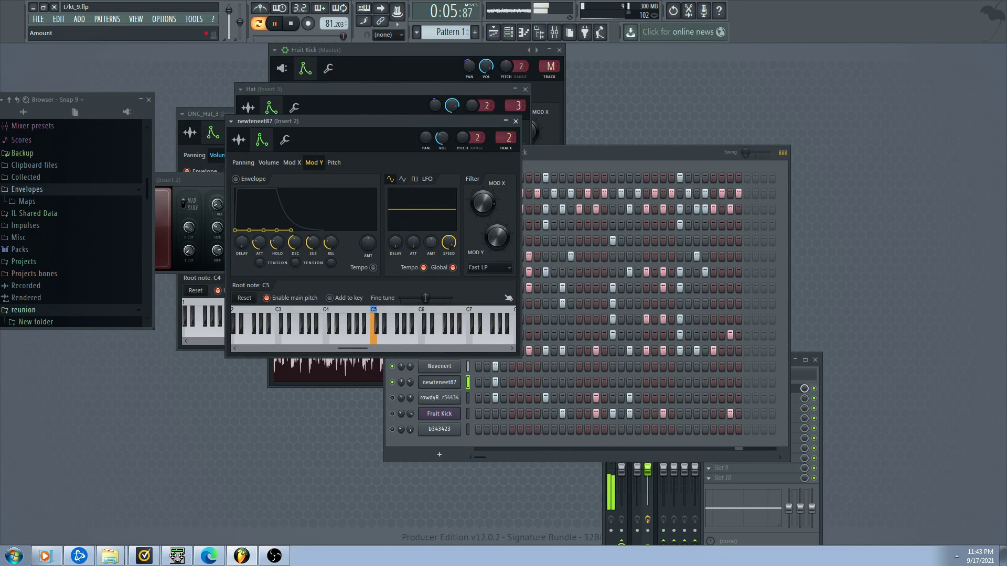
left_click(295, 163)
mouse_move(449, 242)
left_mouse_down()
mouse_move(448, 278)
mouse_move(437, 213)
mouse_move(436, 236)
mouse_move(430, 230)
mouse_move(449, 232)
left_mouse_up()
Try newteneet87 on mixer insert 1, return it to insert 2 and stop playback
scroll(495, 132, "down", 1)
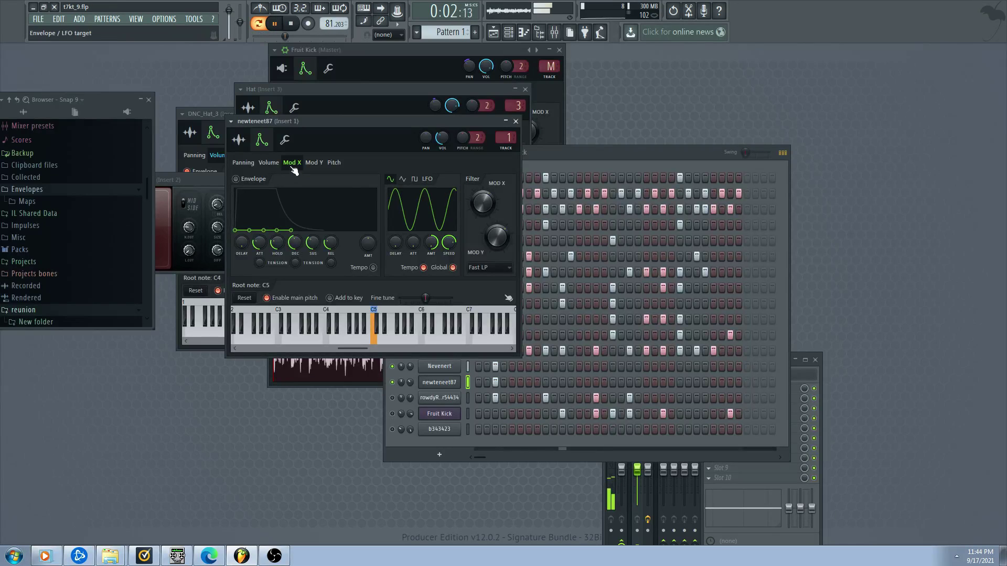
scroll(506, 137, "up", 1)
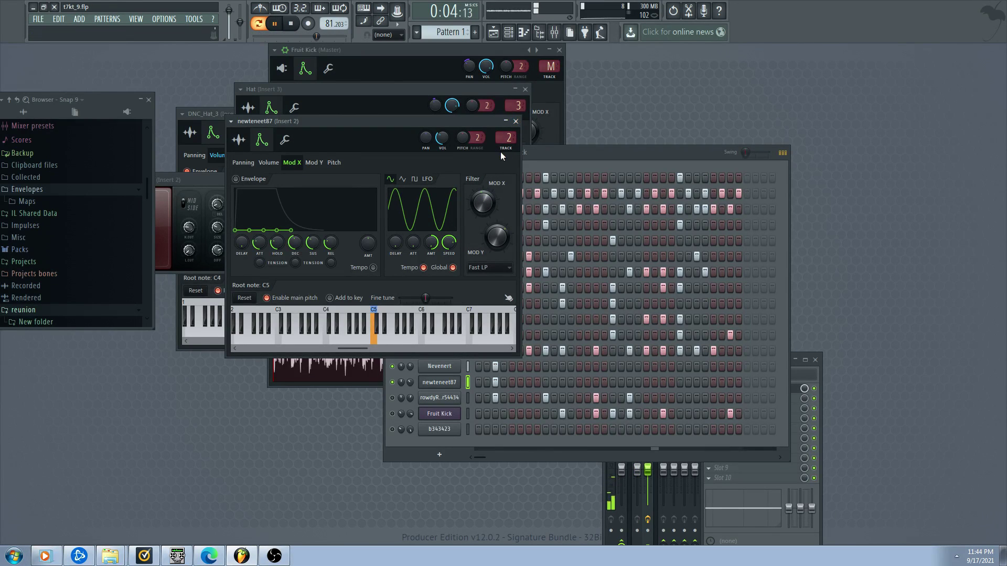
left_click(296, 26)
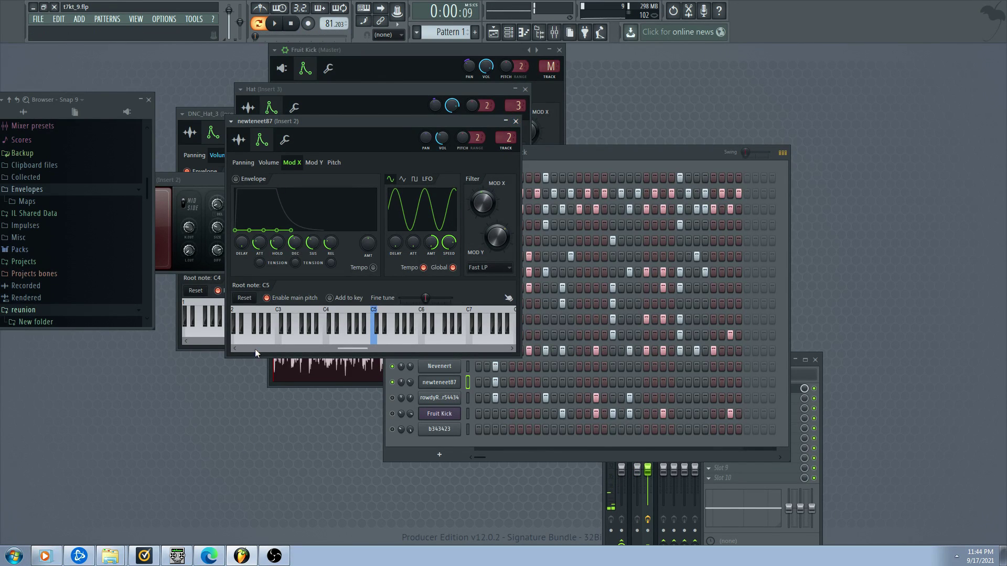